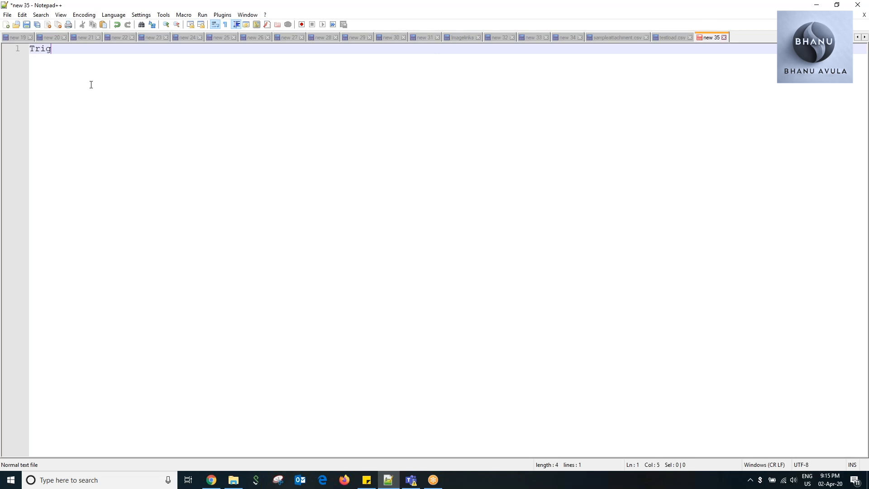
Write the note lines "Trigger sends" and "Transactional messaging" in the new text file.
{"action": "type", "text": "nds"}
{"action": "key", "text": "Return"}
{"action": "type", "text": "T"}
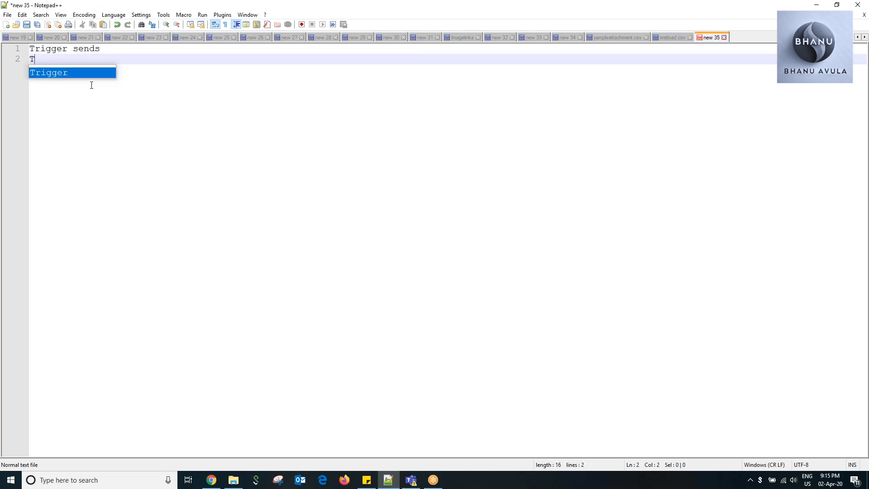
{"action": "type", "text": "rna"}
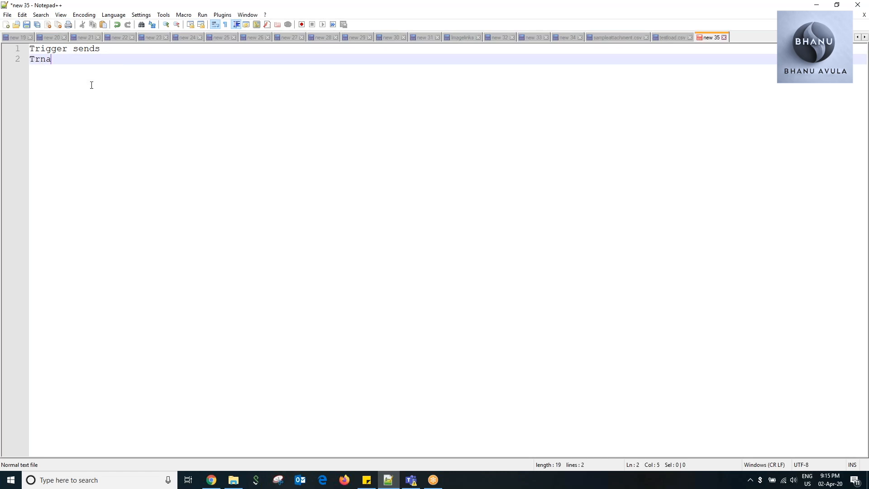
{"action": "key", "text": "BackSpace"}
{"action": "key", "text": "BackSpace"}
{"action": "type", "text": "ansactional messaging"}
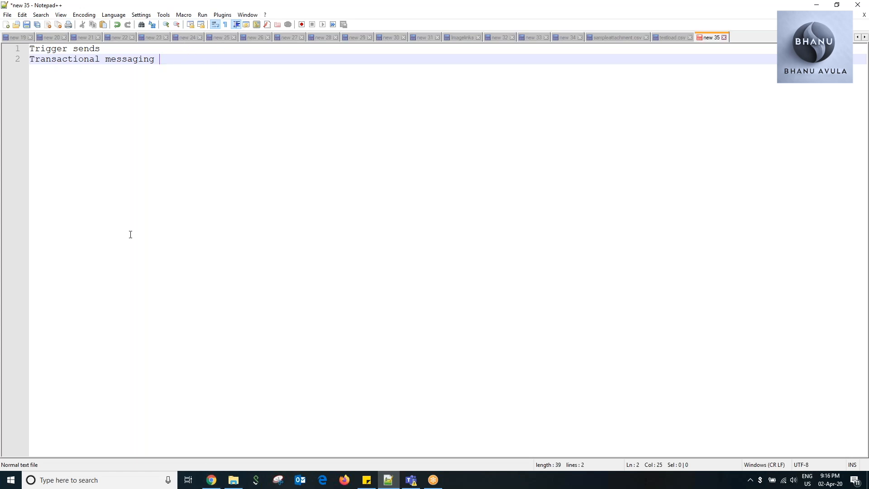
After a blank line, start a requirements list with the lines "Dataextenion" and "Valid email".
{"action": "key", "text": "Return"}
{"action": "key", "text": "Return"}
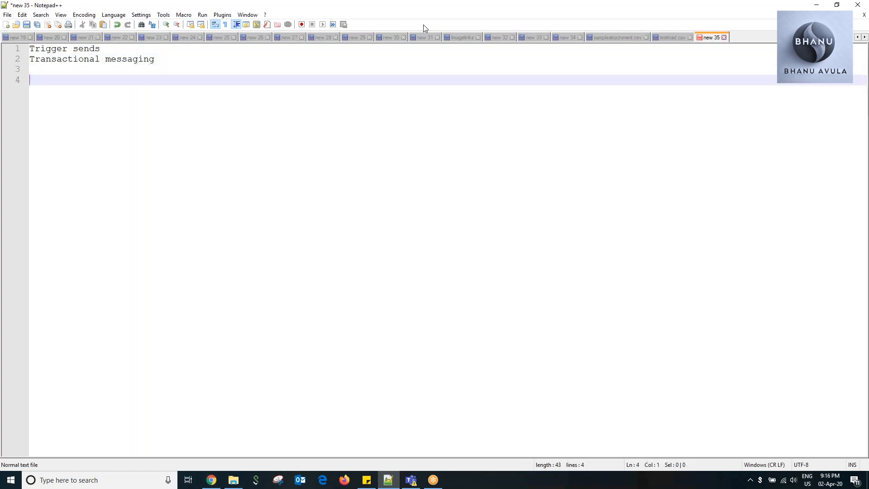
{"action": "type", "text": "Dataextenion"}
{"action": "key", "text": "Return"}
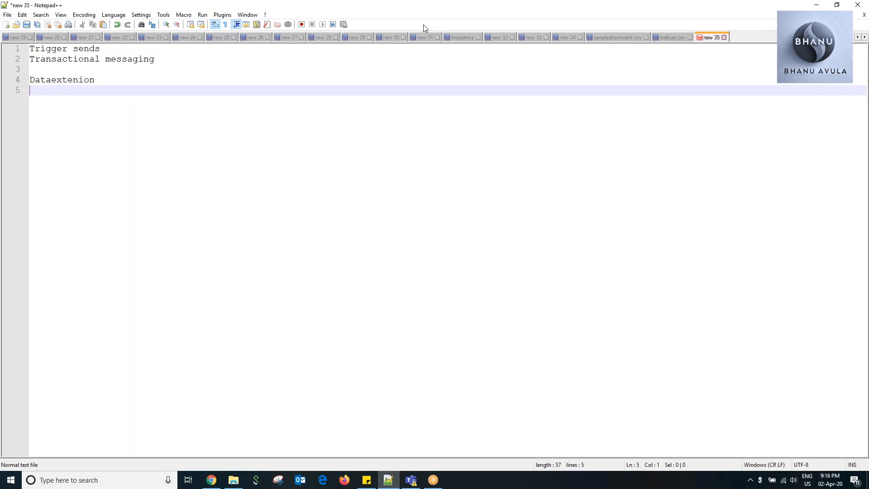
{"action": "type", "text": "Valid email"}
{"action": "key", "text": "Return"}
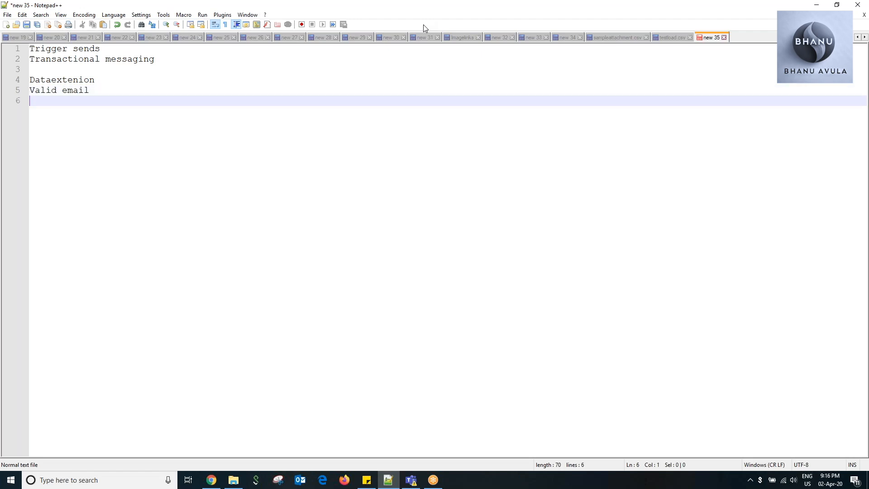
Extend the requirements list with the lines "Lists" and "API setup.".
{"action": "type", "text": "Lists"}
{"action": "key", "text": "Return"}
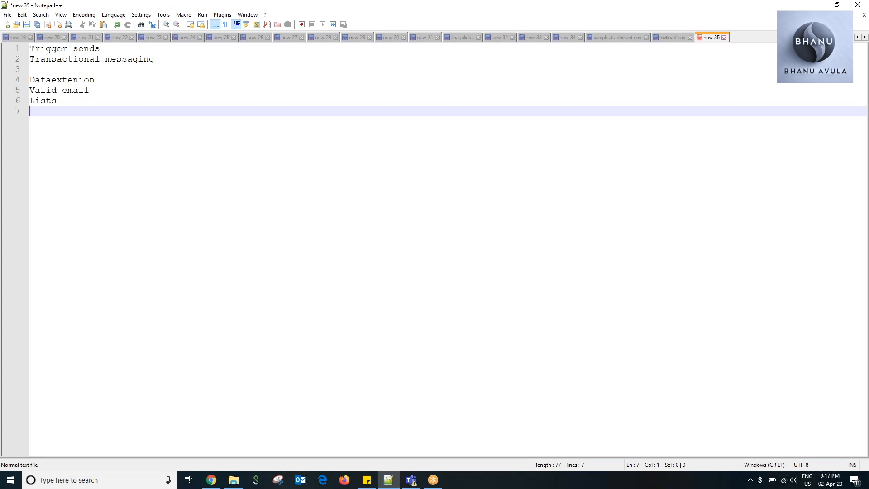
{"action": "type", "text": "API setup."}
Switch to Marketing Cloud in Chrome and view the My Trainings folder under Triggered Sends in the email interactions.
{"action": "left_click", "coordinate": [213, 481]}
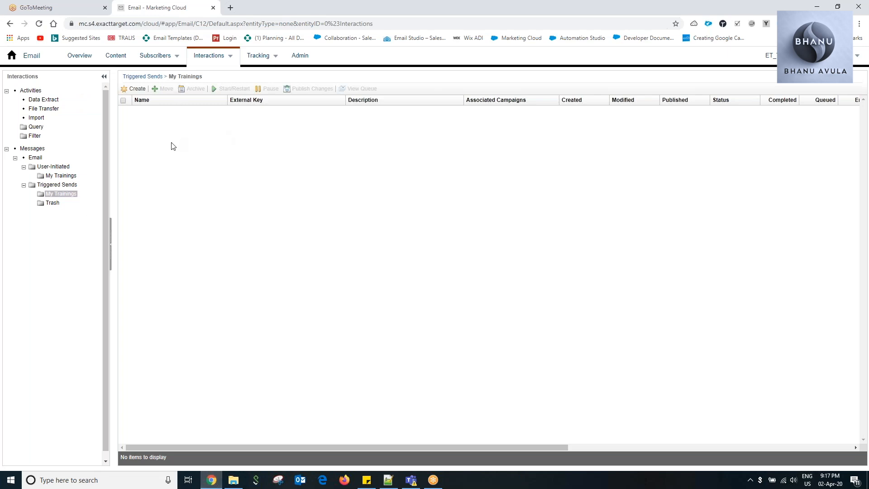
{"action": "mouse_move", "coordinate": [214, 60]}
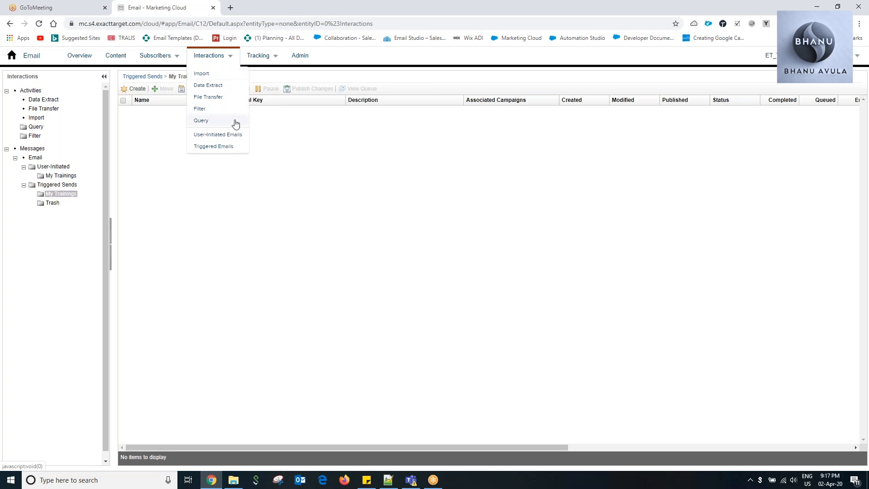
{"action": "left_click", "coordinate": [224, 147]}
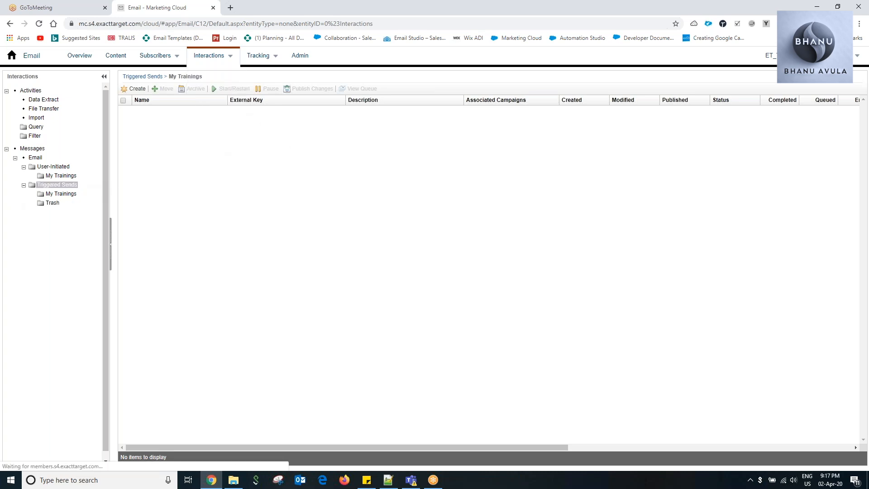
{"action": "left_click", "coordinate": [56, 195]}
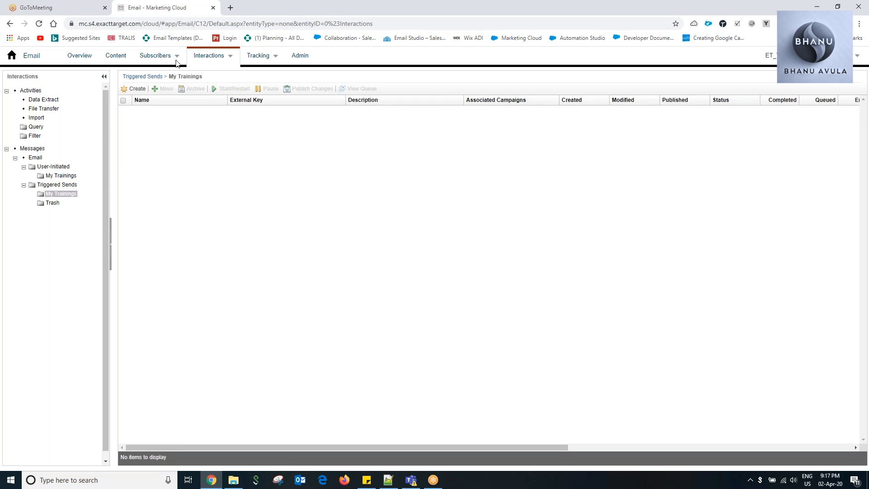
{"action": "left_click", "coordinate": [30, 56]}
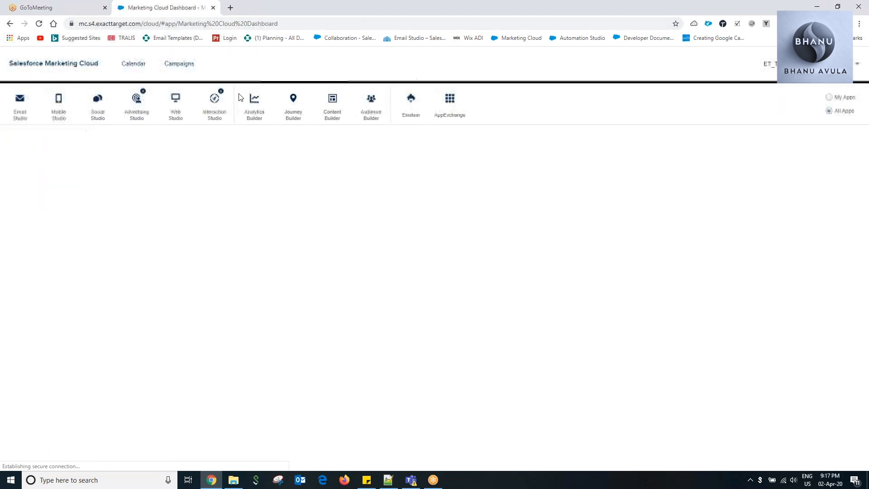
{"action": "mouse_move", "coordinate": [379, 119]}
{"action": "left_click", "coordinate": [383, 135]}
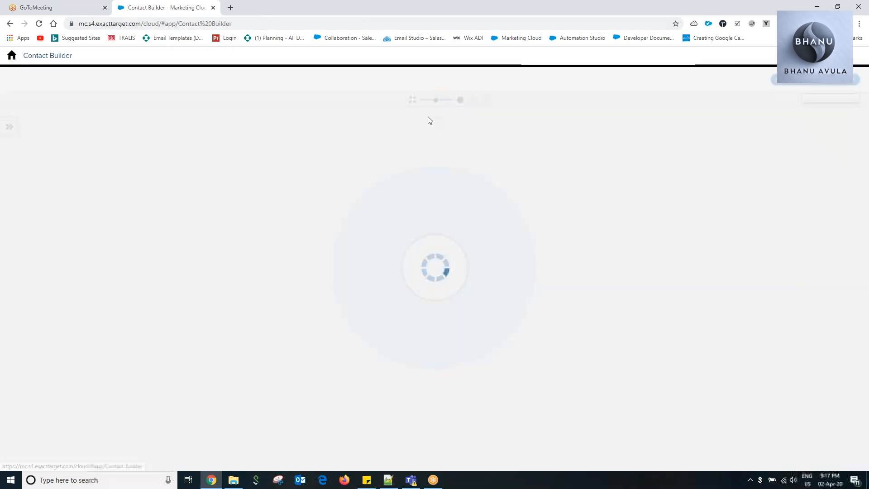
{"action": "left_click", "coordinate": [13, 57]}
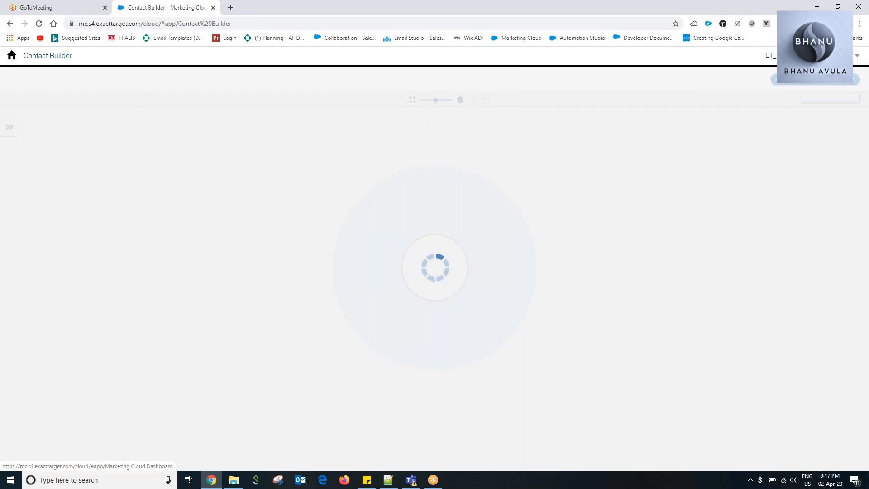
Open the text-only email Firstextemail_CAK from Content Builder's My Trainings folder to review its content.
{"action": "mouse_move", "coordinate": [310, 101]}
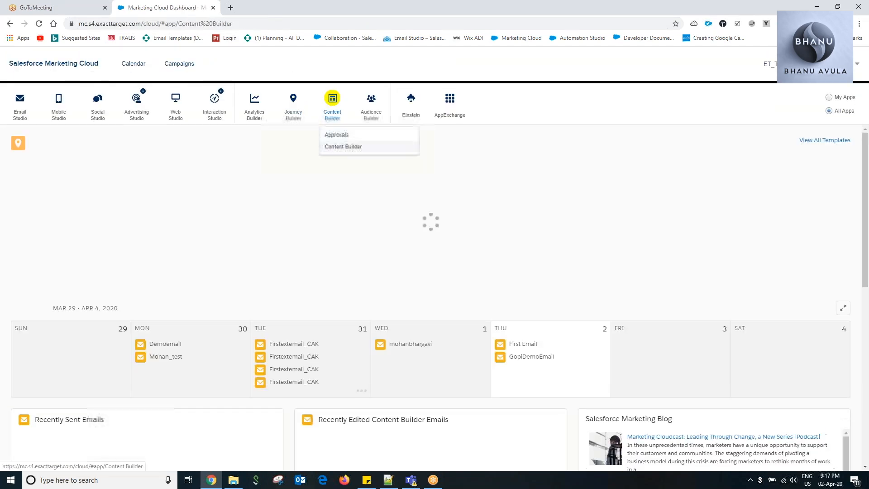
{"action": "left_click", "coordinate": [340, 147]}
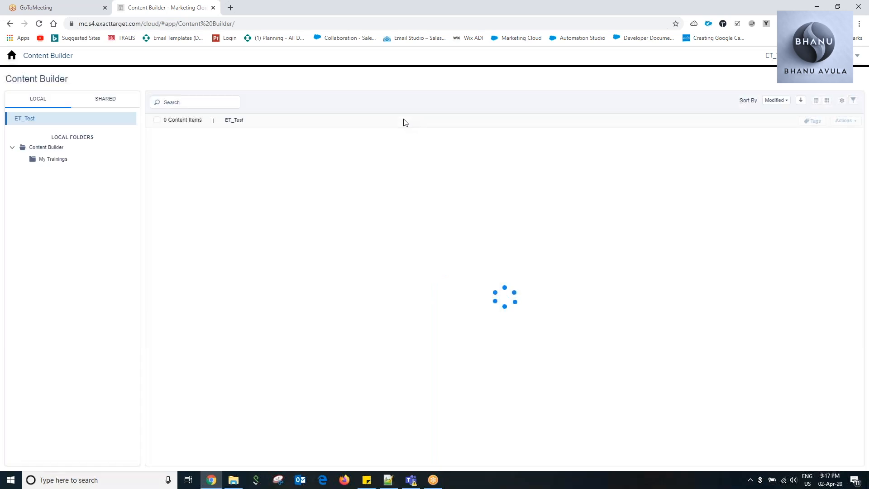
{"action": "left_click", "coordinate": [53, 159]}
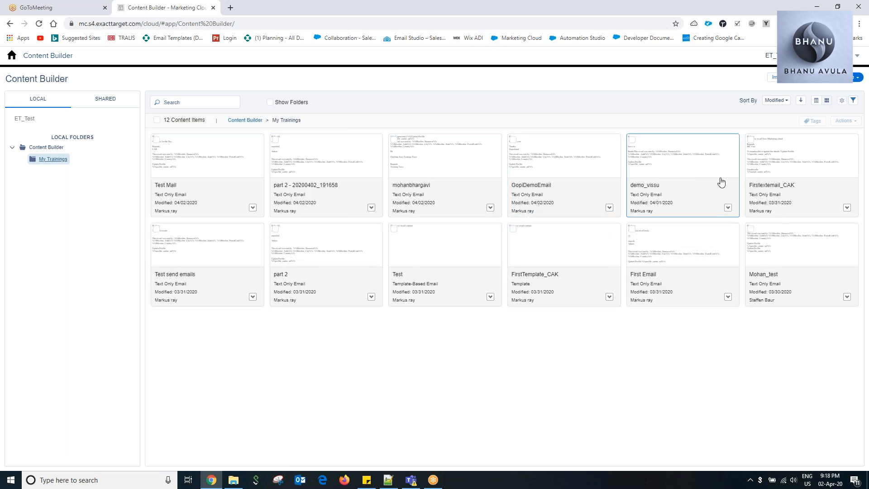
{"action": "left_click", "coordinate": [783, 166]}
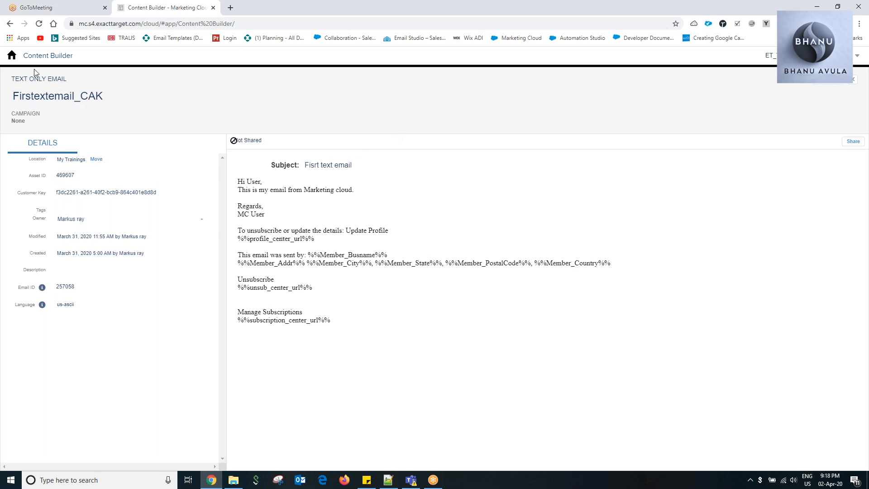
Go to the data extensions in Contact Builder and open the My trainings folder.
{"action": "left_click", "coordinate": [11, 56]}
{"action": "mouse_move", "coordinate": [20, 101]}
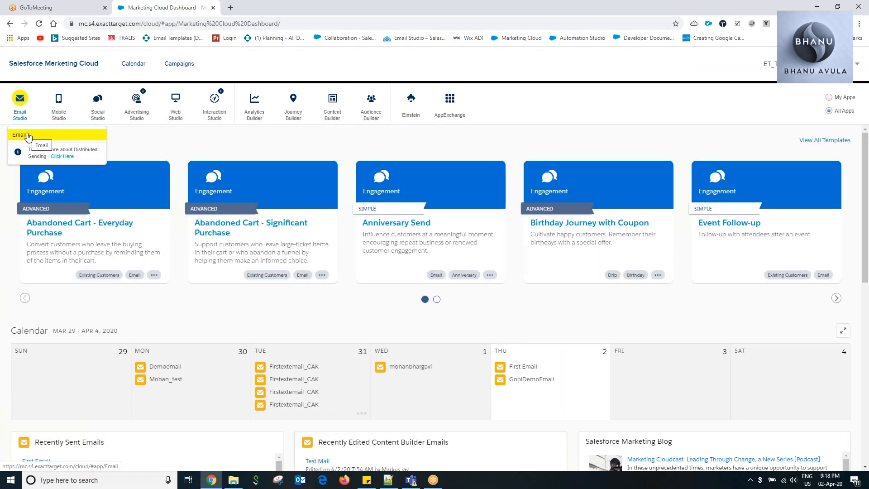
{"action": "mouse_move", "coordinate": [375, 107]}
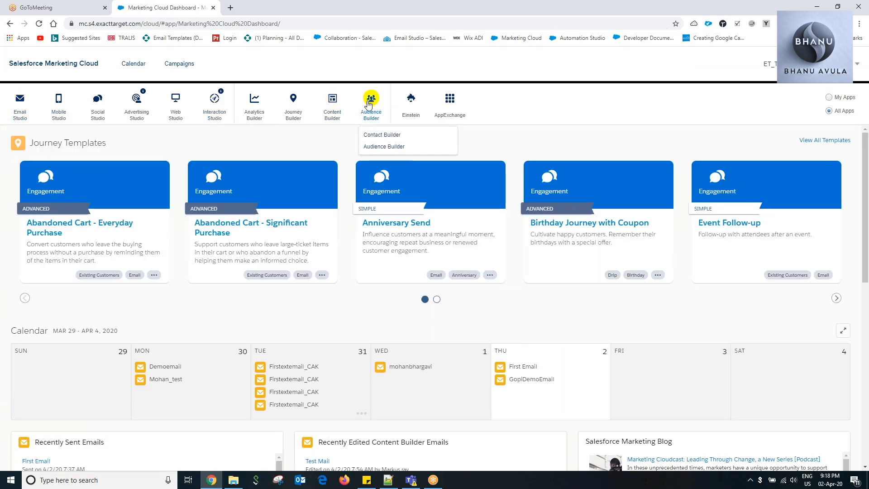
{"action": "left_click", "coordinate": [385, 134]}
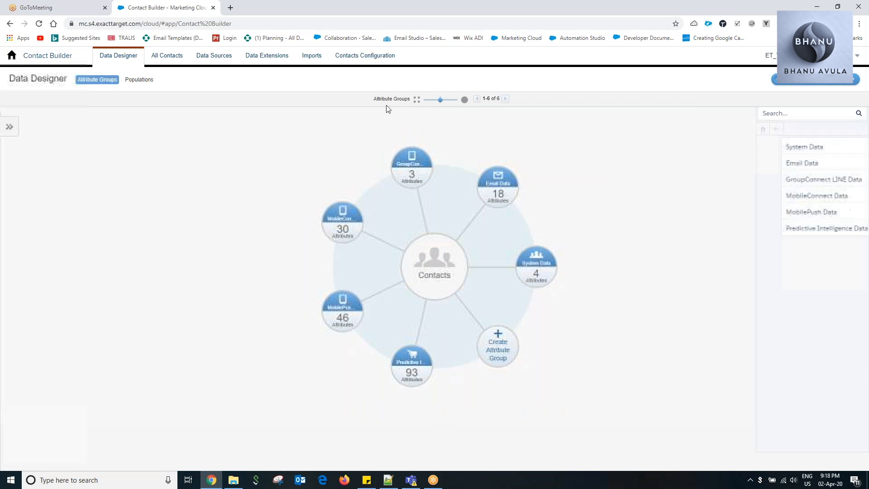
{"action": "left_click", "coordinate": [277, 62]}
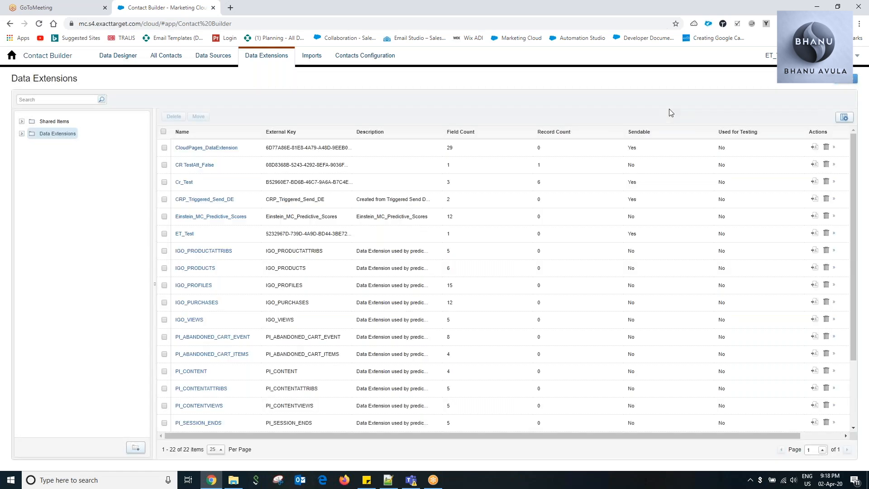
{"action": "left_click", "coordinate": [21, 134]}
{"action": "left_click", "coordinate": [63, 145]}
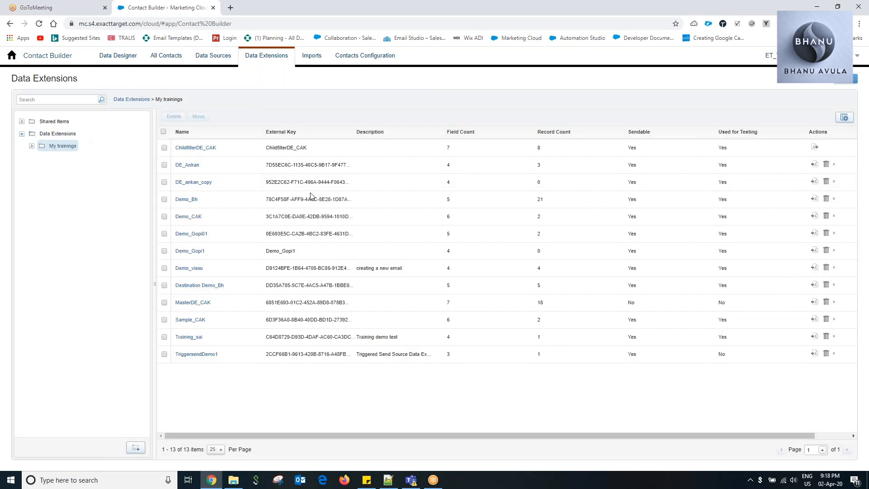
Delete the TriggersendDemo1 data extension from the My trainings folder.
{"action": "left_click", "coordinate": [164, 354]}
{"action": "left_click", "coordinate": [174, 117]}
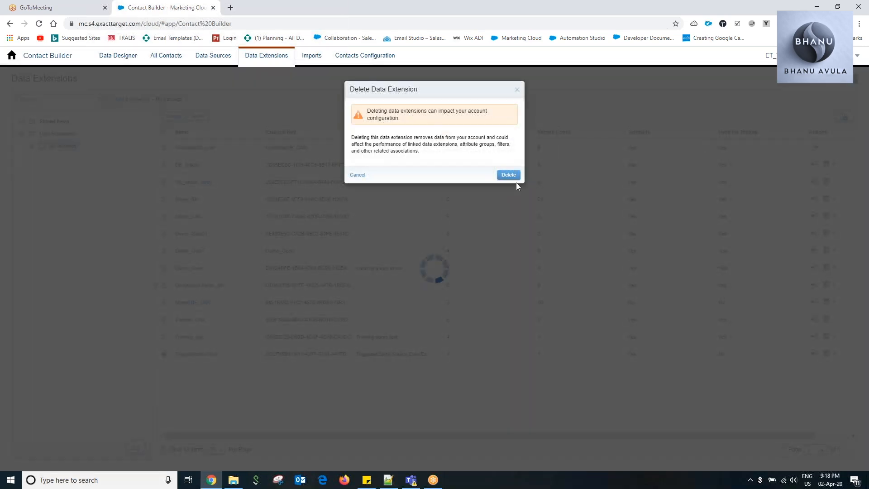
{"action": "left_click", "coordinate": [515, 178]}
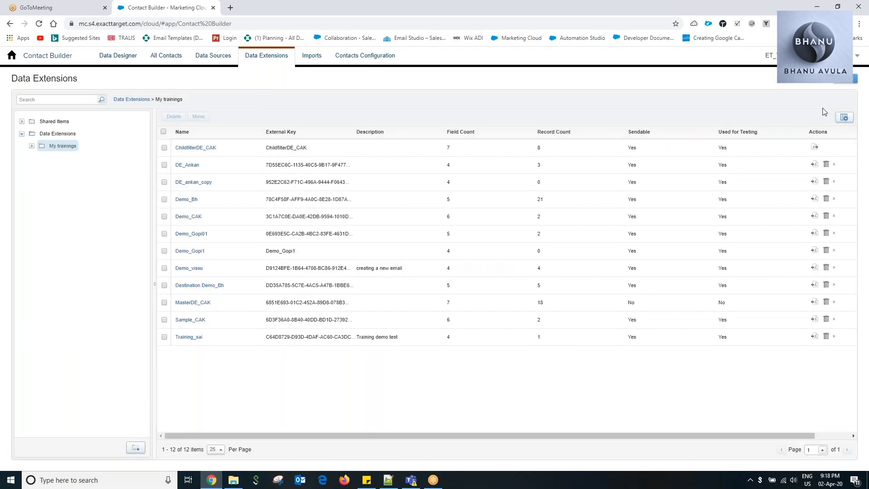
Start a new data extension created from the TriggeredSendDataExtension template.
{"action": "left_click", "coordinate": [850, 80]}
{"action": "left_click", "coordinate": [358, 128]}
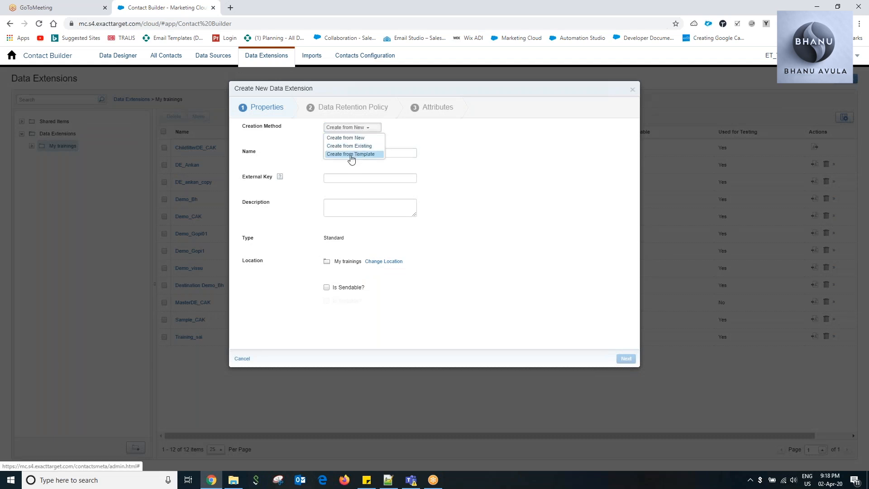
{"action": "left_click", "coordinate": [352, 157]}
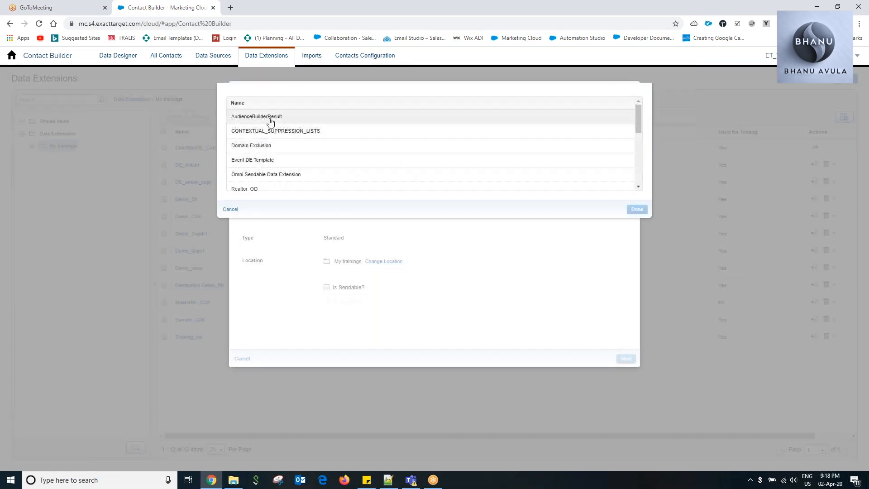
{"action": "scroll", "coordinate": [307, 155], "scroll_direction": "down", "scroll_amount": 5}
{"action": "scroll", "coordinate": [305, 175], "scroll_direction": "down", "scroll_amount": 1}
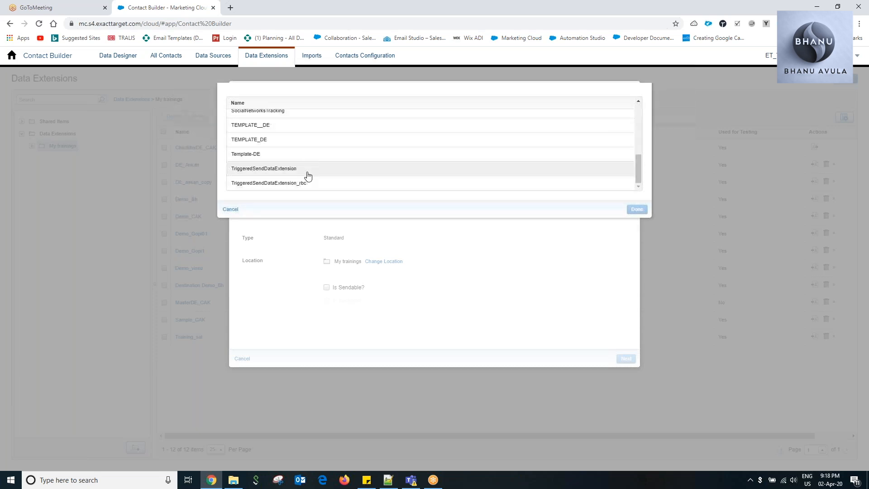
{"action": "left_click", "coordinate": [276, 170]}
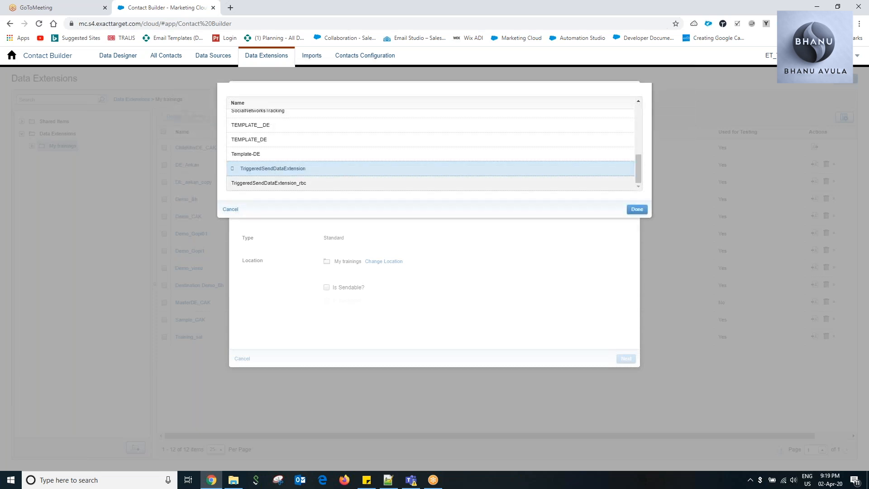
{"action": "left_click", "coordinate": [637, 209]}
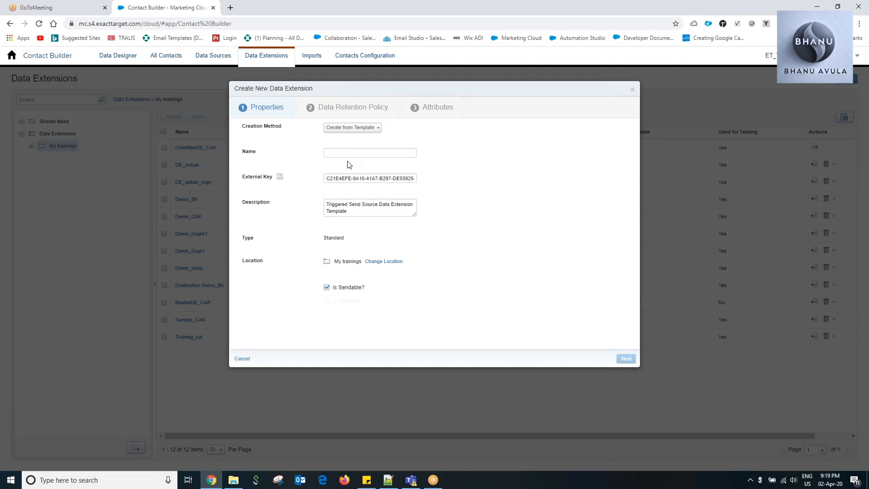
Set both the data extension's name and external key to DemoTriggersend1, and continue past the retention policy to the attributes.
{"action": "left_click", "coordinate": [344, 156]}
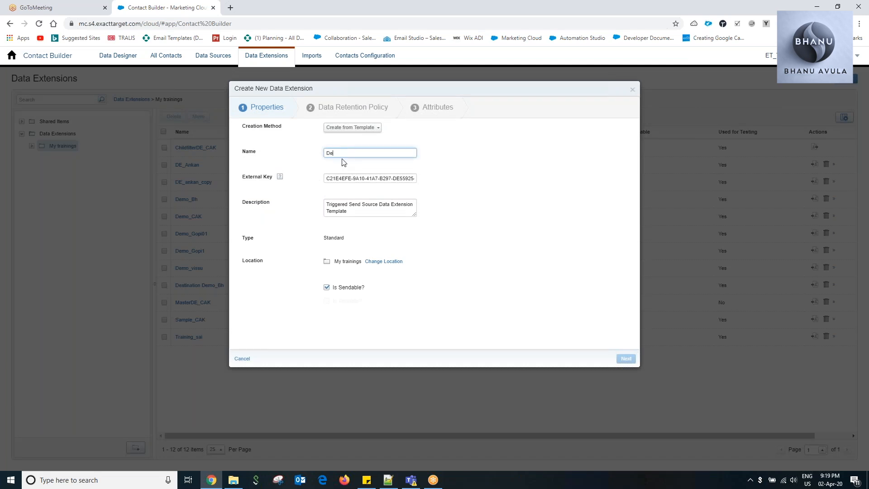
{"action": "type", "text": "DemoTriggersend1"}
{"action": "double_click", "coordinate": [381, 154]}
{"action": "key", "text": "ctrl+c"}
{"action": "triple_click", "coordinate": [347, 178]}
{"action": "key", "text": "ctrl+v"}
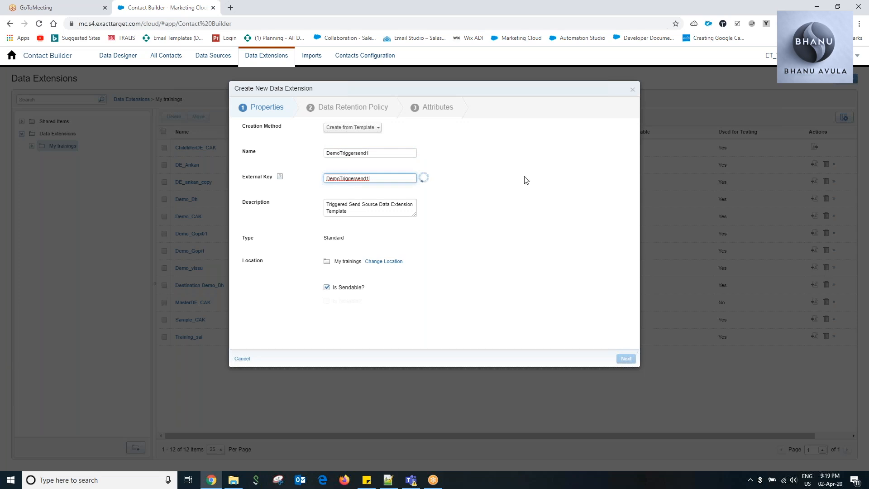
{"action": "left_click", "coordinate": [626, 359]}
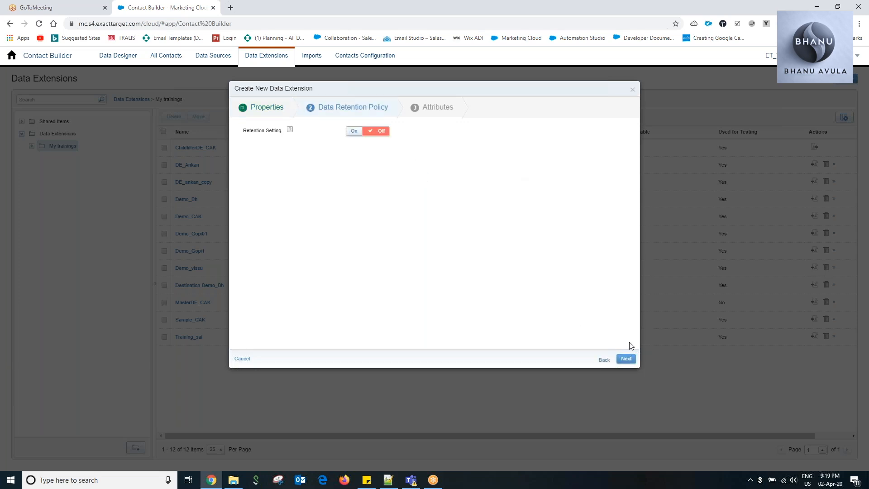
{"action": "left_click", "coordinate": [623, 357]}
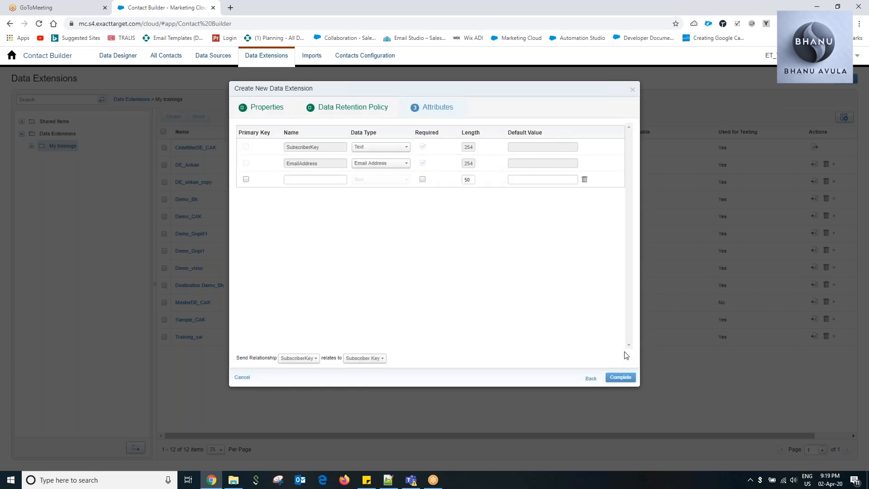
Add a text attribute named FirstName with length 50 and finish creating the data extension.
{"action": "left_click", "coordinate": [307, 180]}
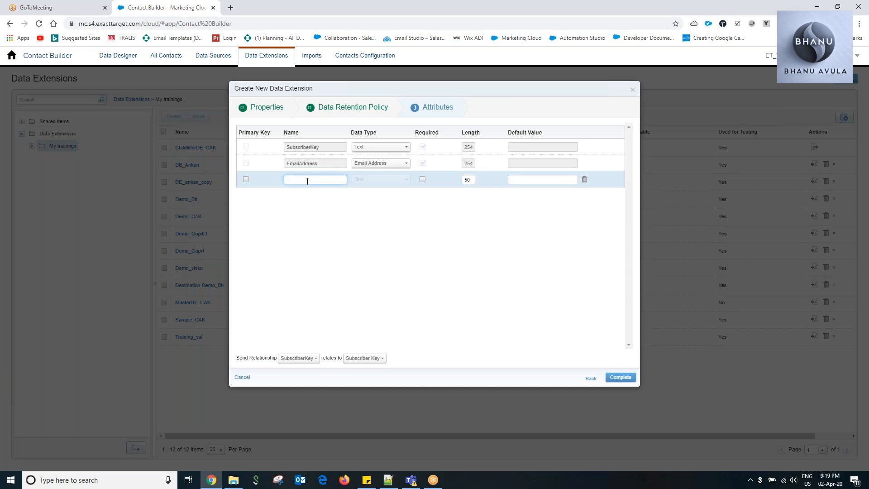
{"action": "type", "text": "FirstName"}
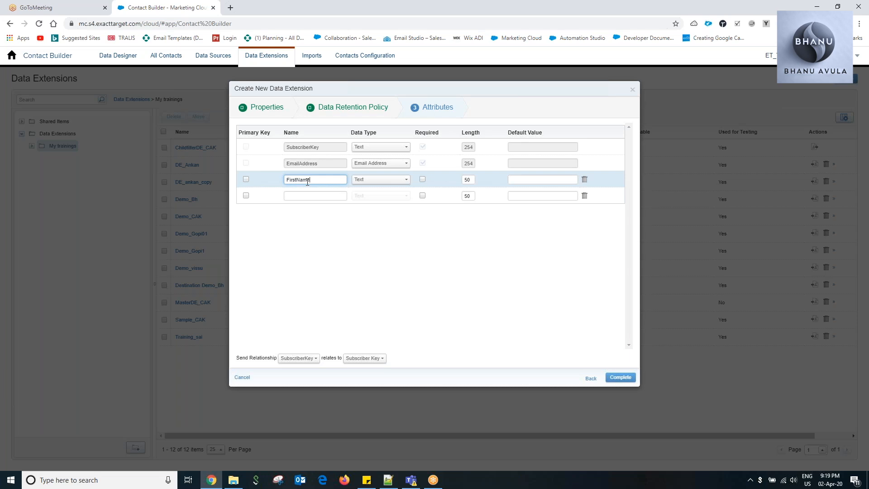
{"action": "left_click", "coordinate": [493, 250]}
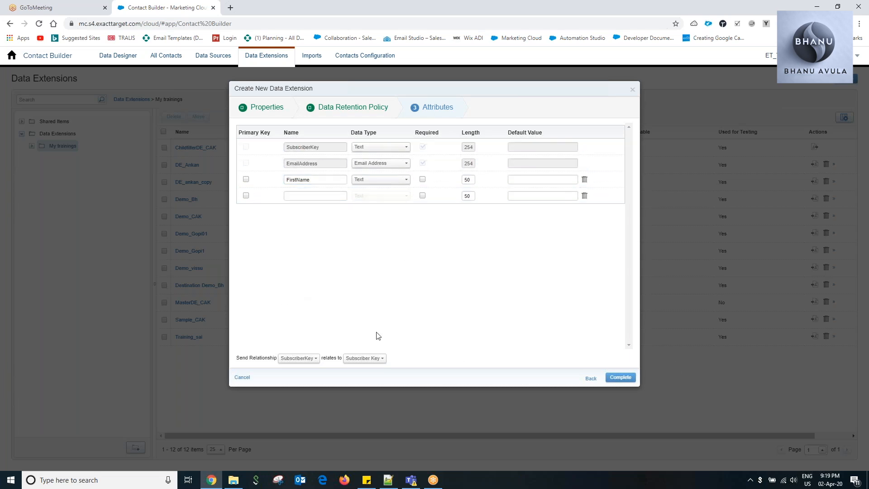
{"action": "left_click", "coordinate": [620, 377]}
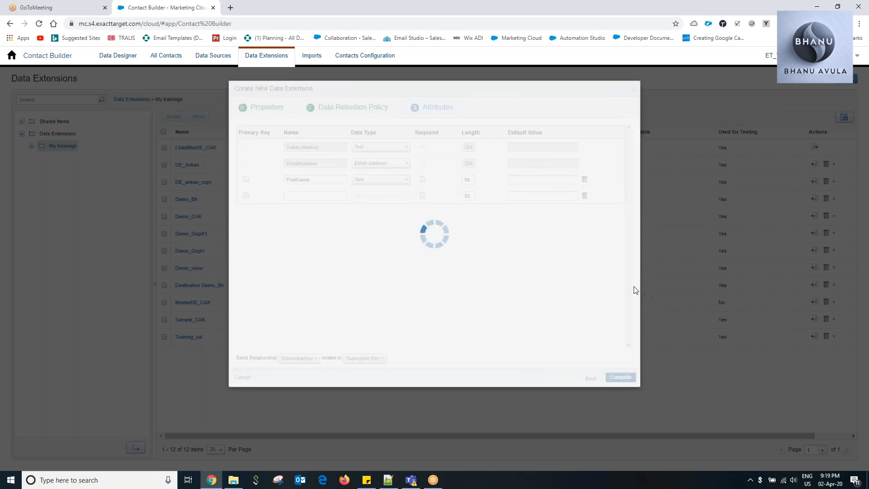
{"action": "left_click", "coordinate": [513, 134]}
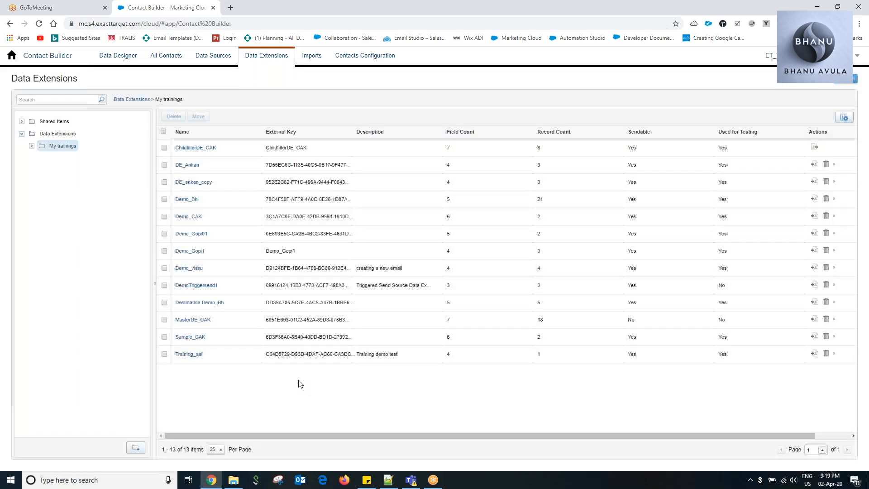
Add and save a record in the DemoTriggersend1 data extension with the subscriber's first name, subscriber key and email address.
{"action": "left_click", "coordinate": [206, 285]}
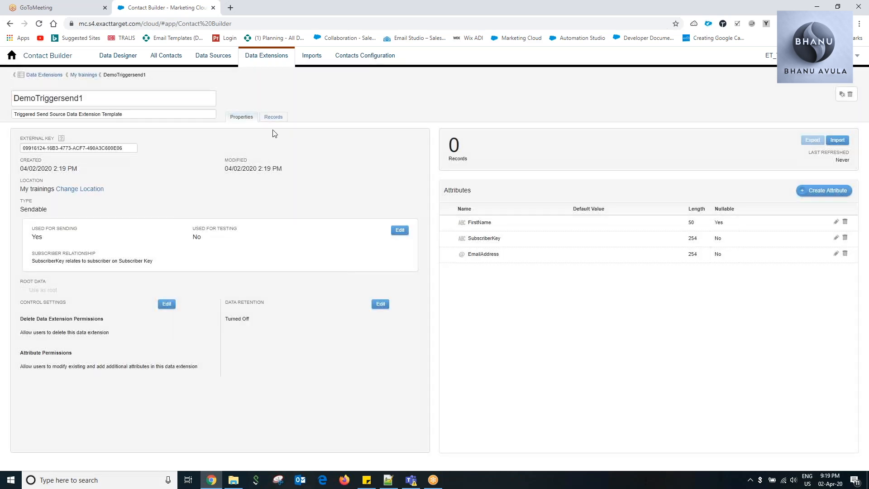
{"action": "left_click", "coordinate": [274, 117]}
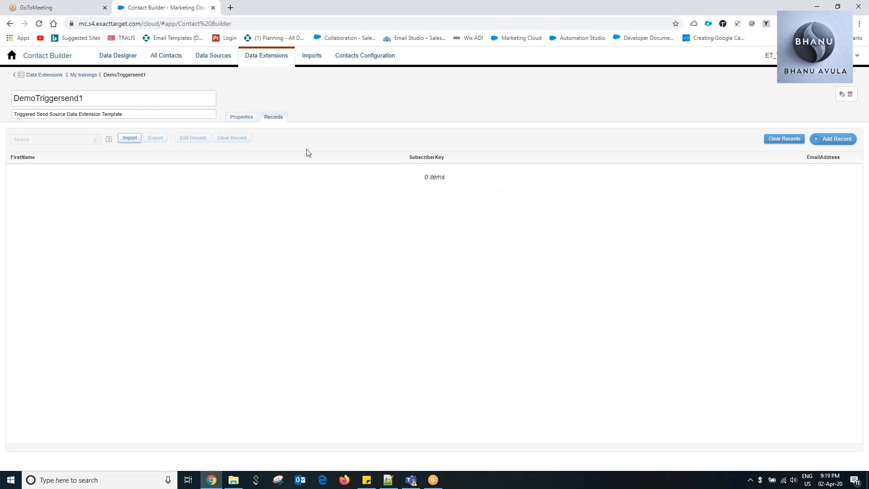
{"action": "left_click", "coordinate": [836, 139]}
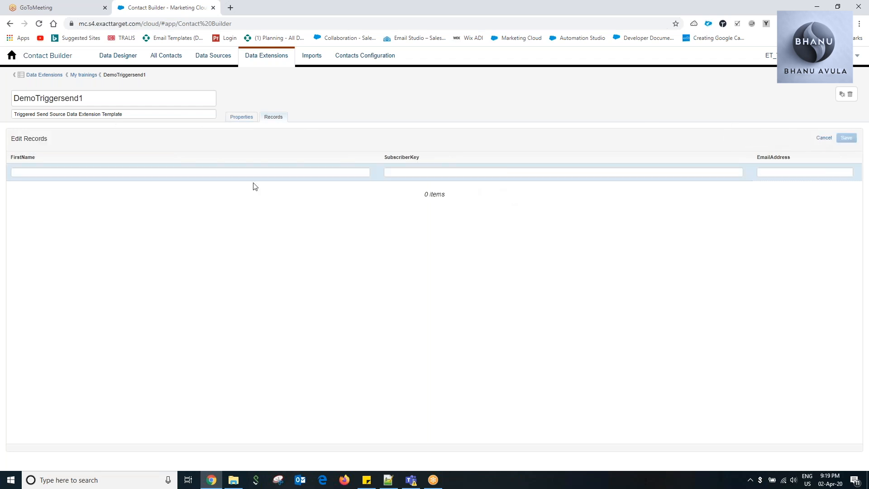
{"action": "left_click", "coordinate": [88, 172]}
{"action": "type", "text": "Bhanu"}
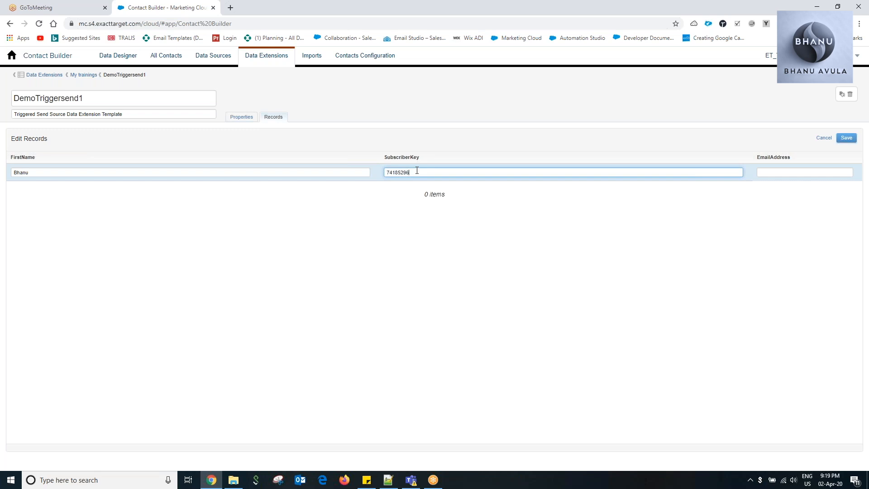
{"action": "left_click", "coordinate": [779, 177]}
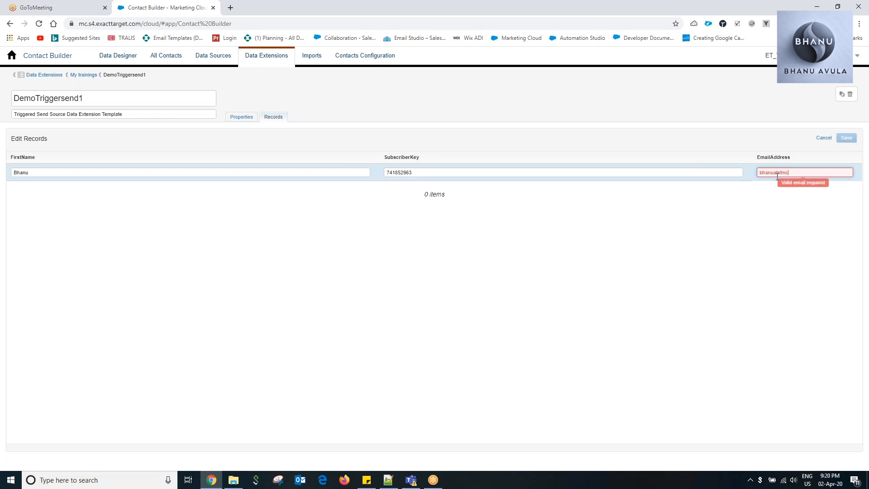
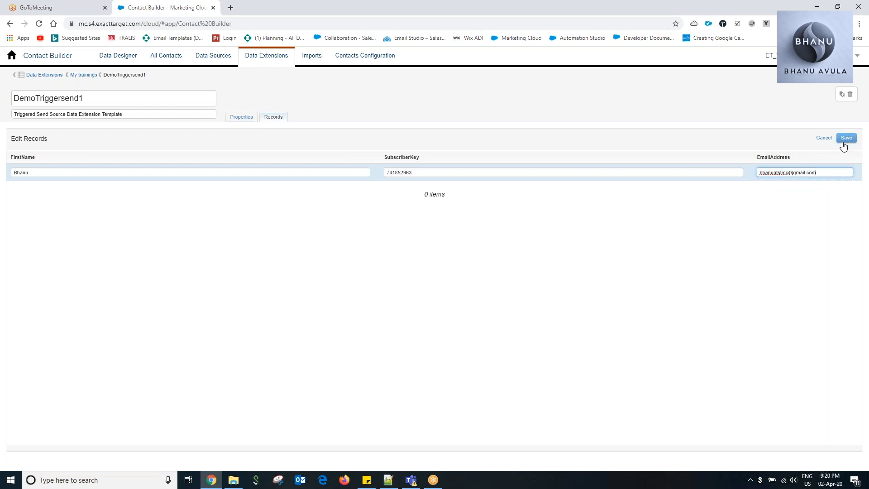
{"action": "left_click", "coordinate": [846, 138]}
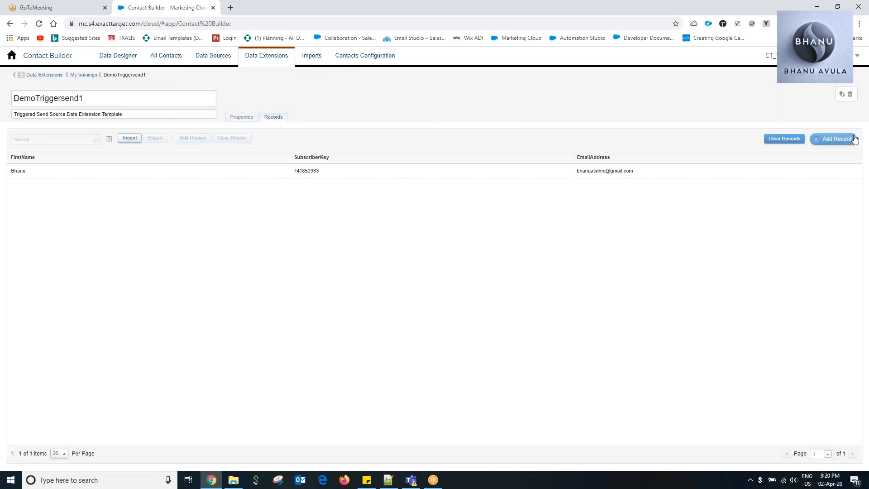
Check the requirements in the Notepad++ notes and go to the My Trainings folder of My Lists in Email Studio.
{"action": "left_click", "coordinate": [388, 480]}
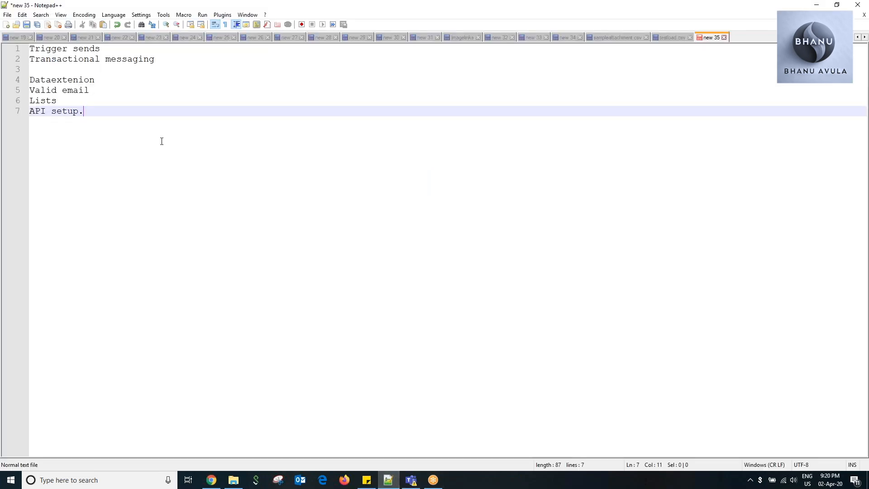
{"action": "left_click", "coordinate": [95, 81]}
{"action": "left_click", "coordinate": [95, 90]}
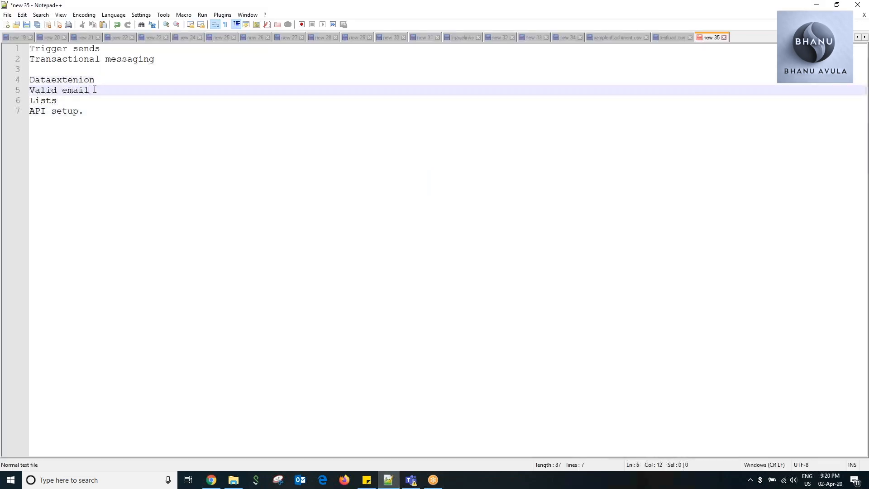
{"action": "left_click", "coordinate": [817, 5]}
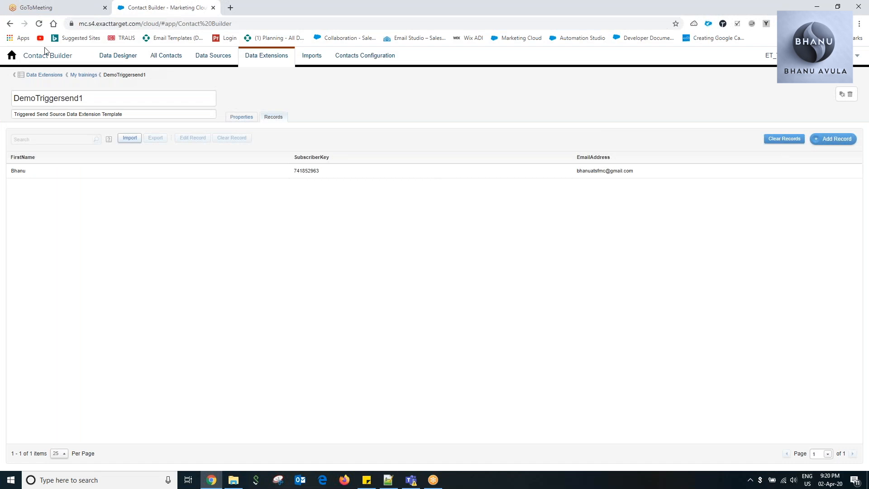
{"action": "left_click", "coordinate": [12, 55]}
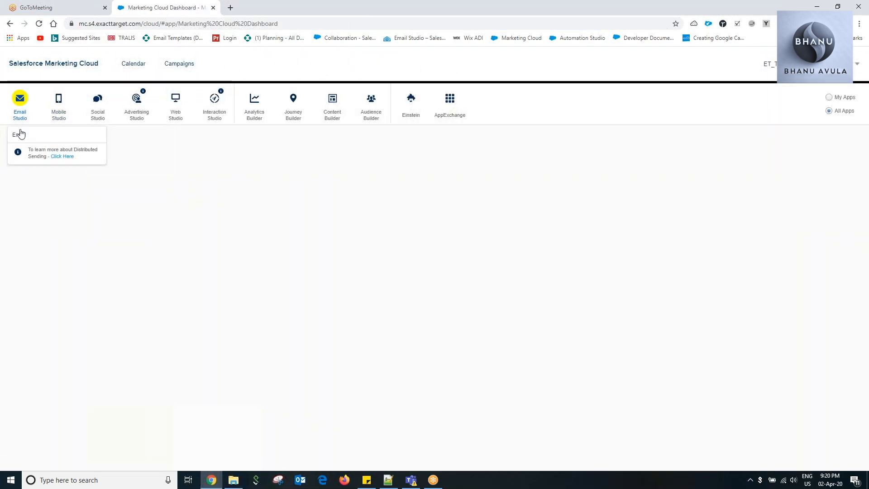
{"action": "left_click", "coordinate": [20, 136]}
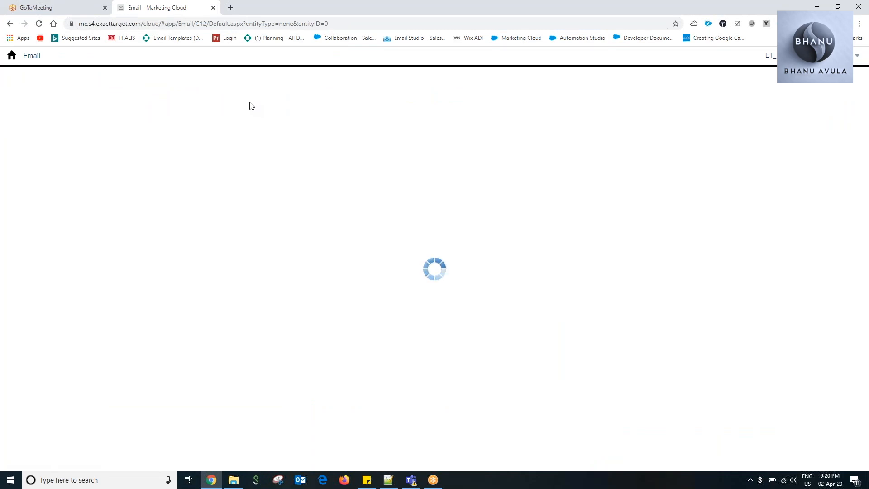
{"action": "mouse_move", "coordinate": [169, 58]}
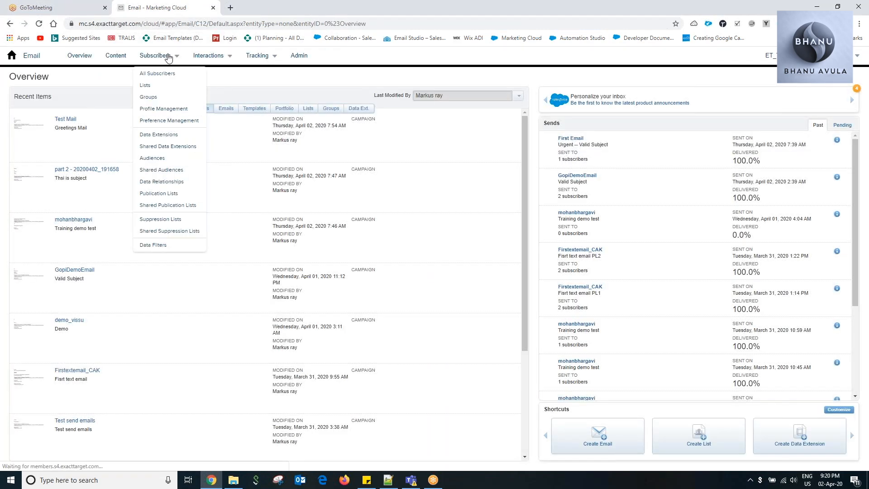
{"action": "left_click", "coordinate": [145, 86]}
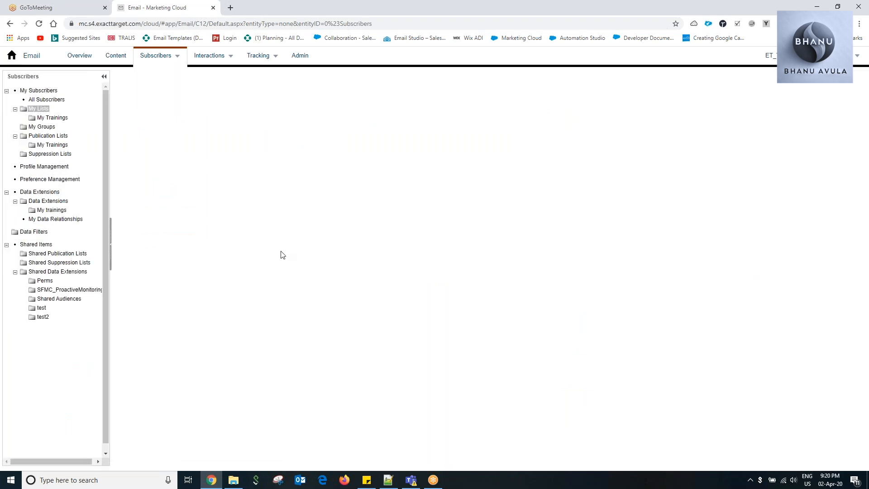
{"action": "left_click", "coordinate": [52, 118]}
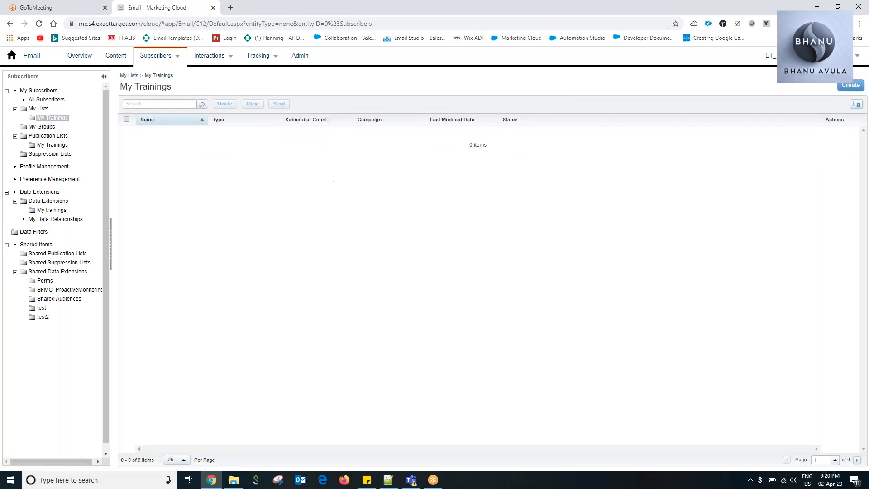
Create a list in My Trainings with TriggersendList as both name and external key, without a welcome email.
{"action": "left_click", "coordinate": [851, 85]}
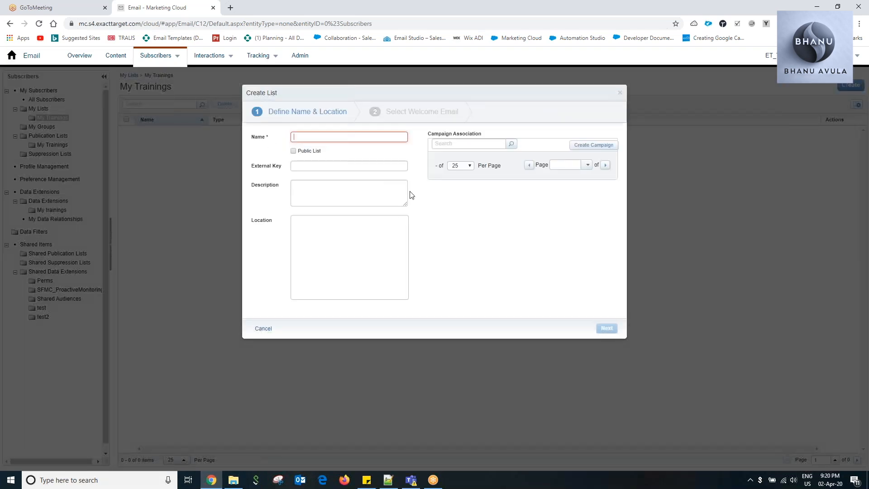
{"action": "type", "text": "TriggersendList"}
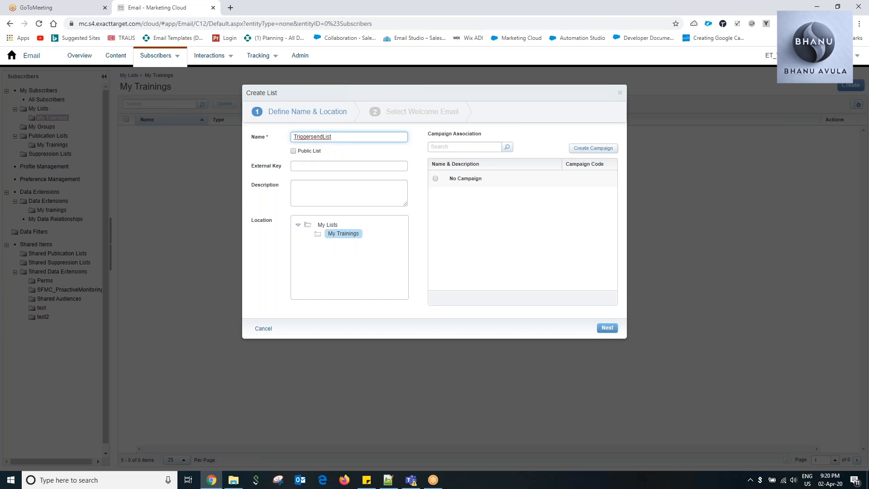
{"action": "left_click_drag", "start_coordinate": [332, 142], "coordinate": [265, 146]}
{"action": "key", "text": "ctrl+c"}
{"action": "left_click", "coordinate": [299, 166]}
{"action": "key", "text": "ctrl+v"}
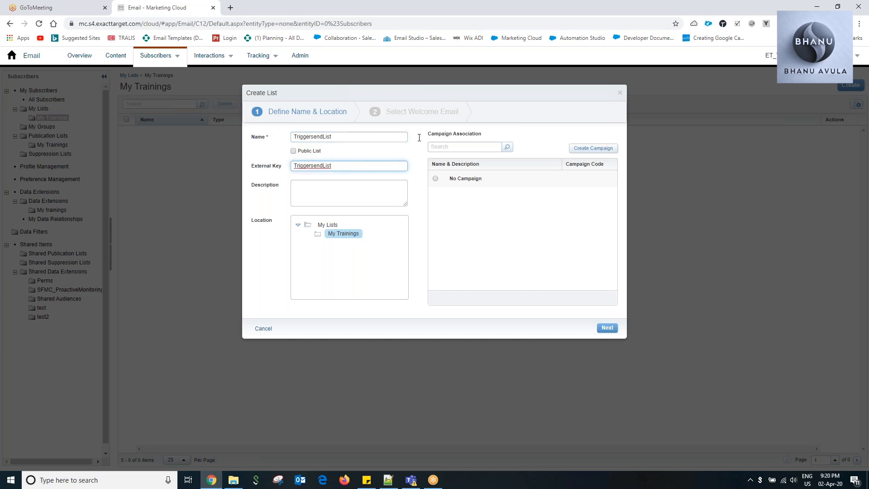
{"action": "left_click", "coordinate": [608, 328]}
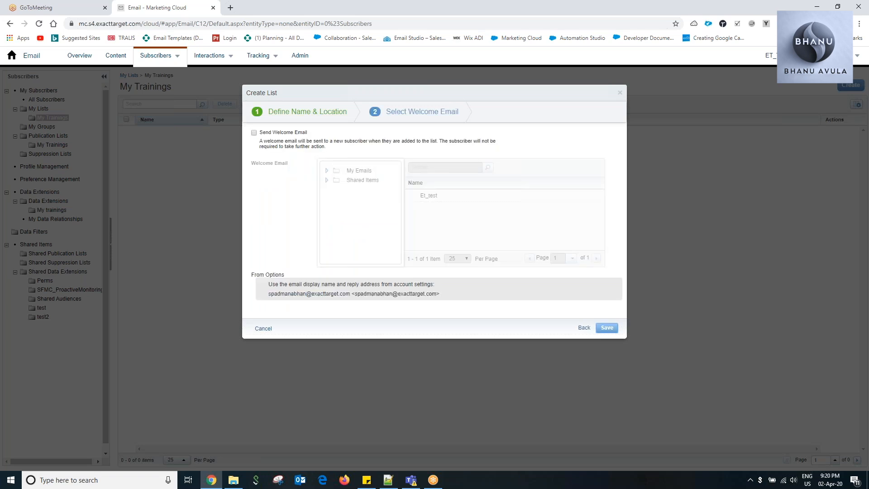
{"action": "left_click", "coordinate": [608, 328]}
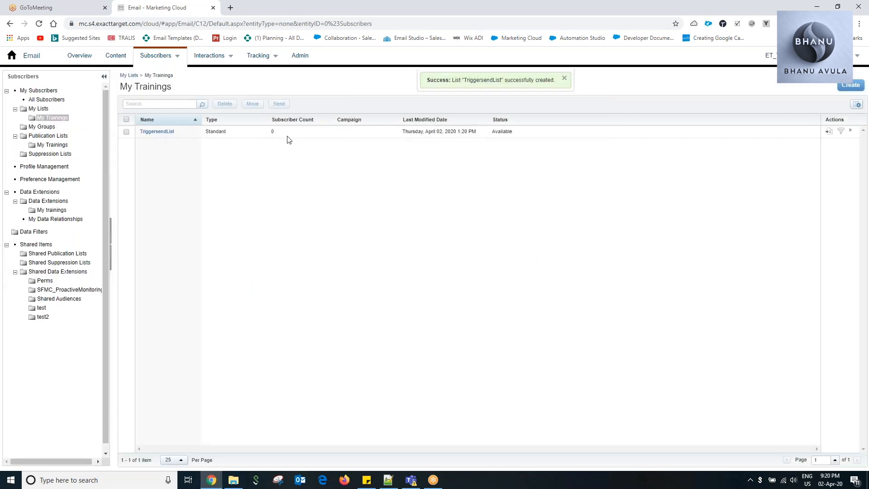
Try to open the My Trainings folder under Triggered Sends in the email interactions.
{"action": "left_click", "coordinate": [387, 479]}
{"action": "left_click", "coordinate": [397, 483]}
{"action": "mouse_move", "coordinate": [170, 58]}
{"action": "mouse_move", "coordinate": [202, 57]}
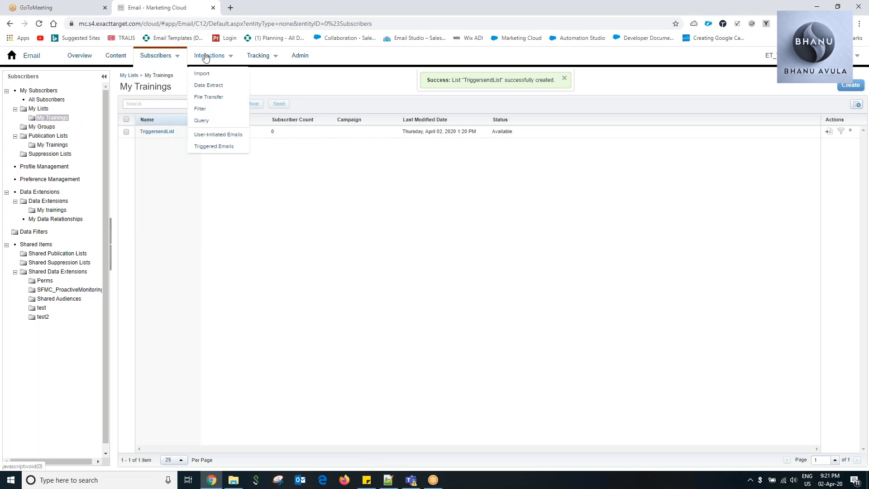
{"action": "left_click", "coordinate": [219, 146]}
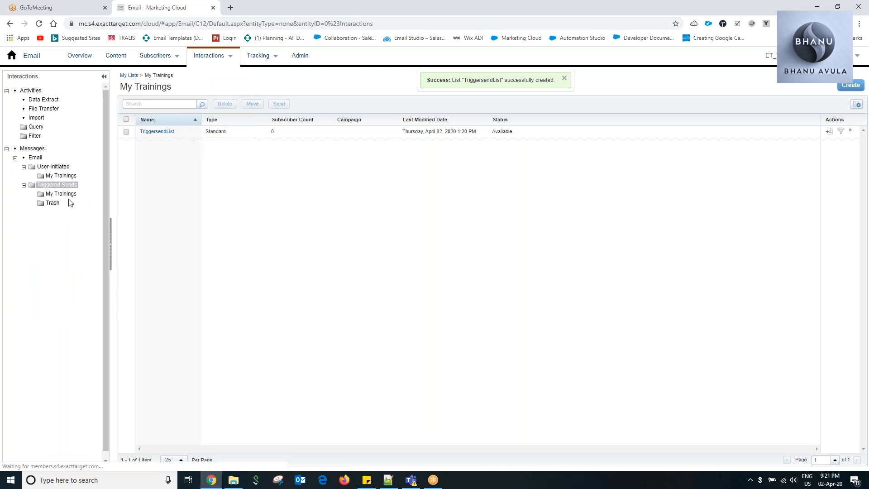
{"action": "left_click", "coordinate": [64, 195]}
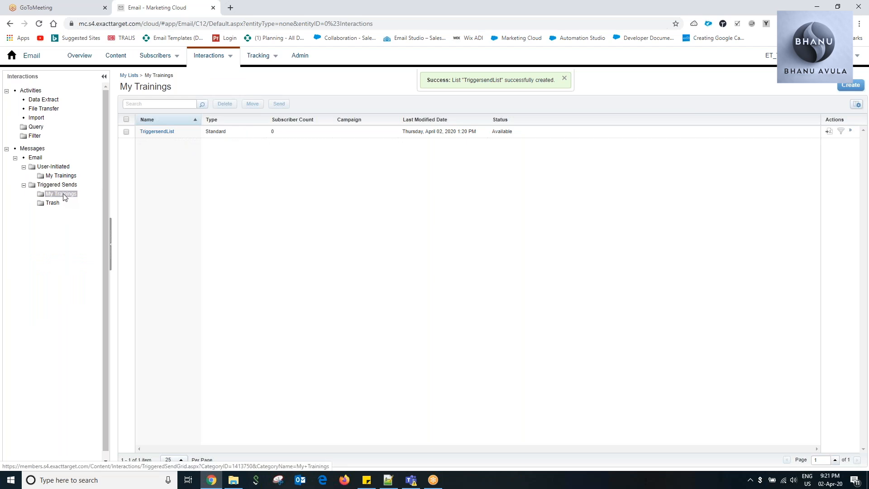
{"action": "left_click", "coordinate": [565, 79]}
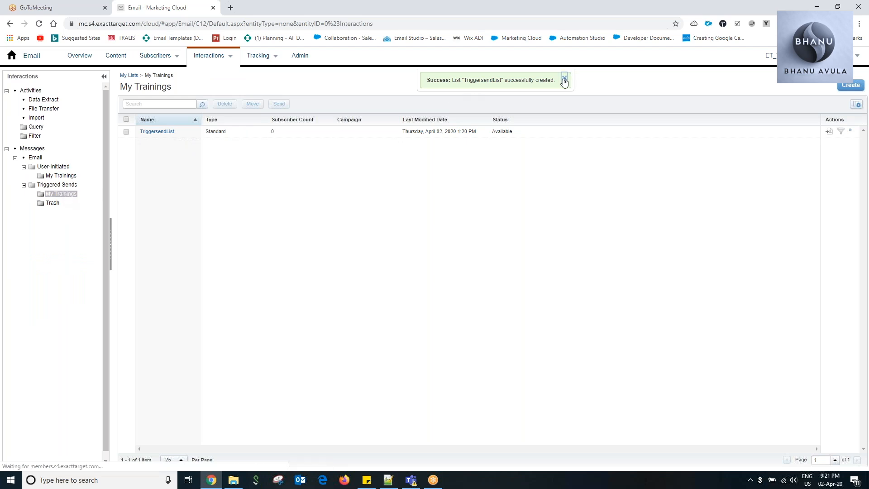
{"action": "left_click", "coordinate": [65, 184]}
{"action": "left_click", "coordinate": [67, 194]}
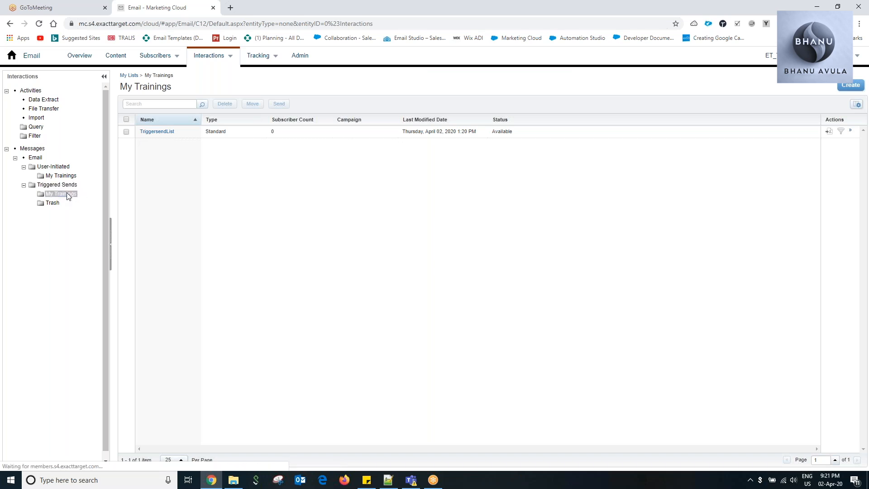
Reopen Email Studio from the Marketing Cloud home page and open the My Trainings folder of triggered sends.
{"action": "left_click", "coordinate": [12, 55]}
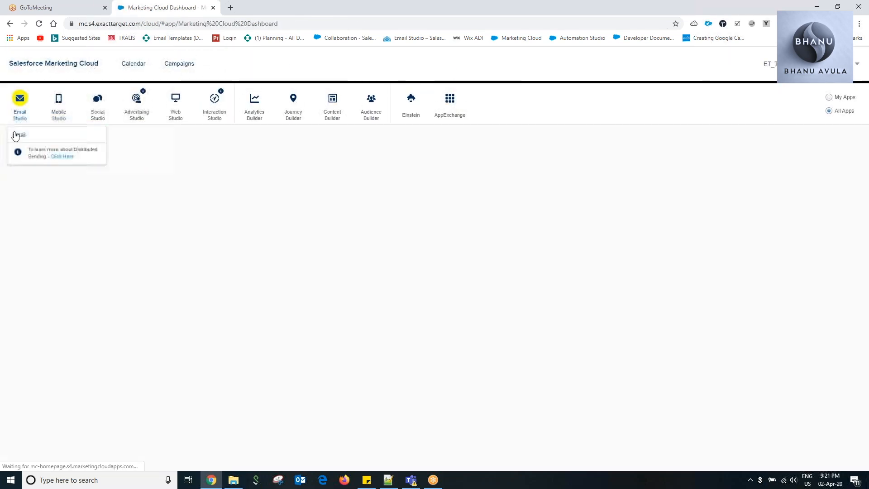
{"action": "left_click", "coordinate": [19, 134]}
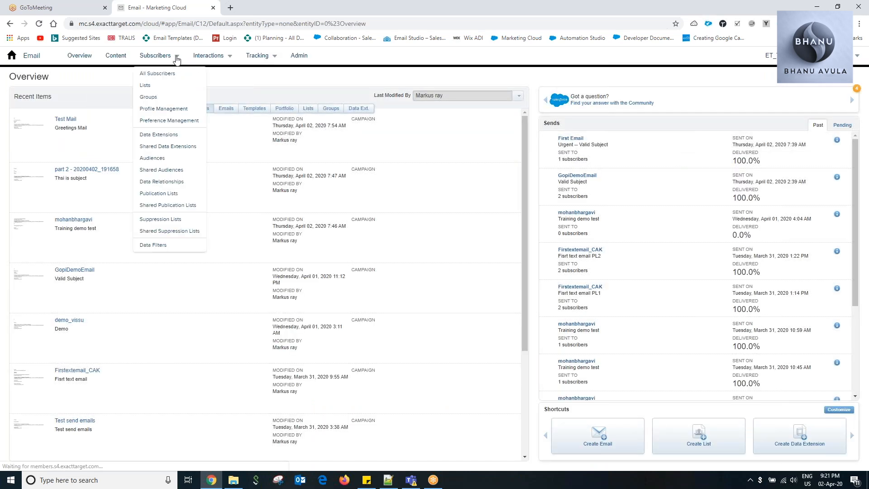
{"action": "mouse_move", "coordinate": [229, 56]}
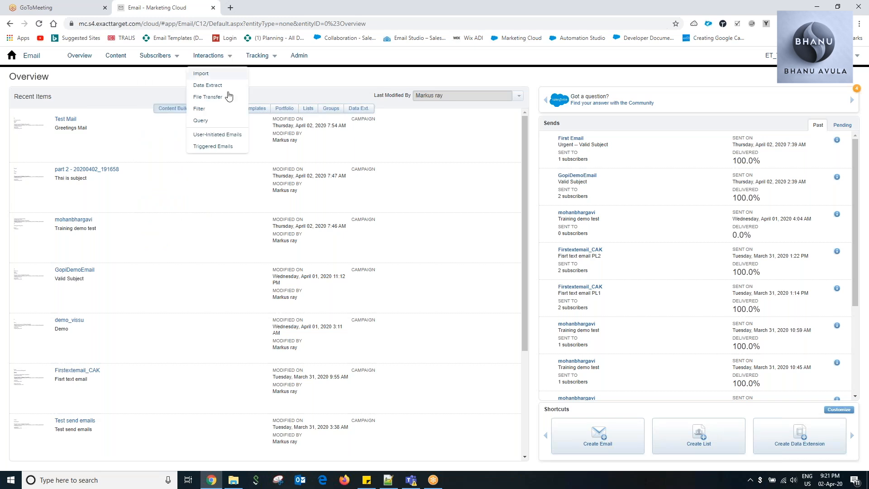
{"action": "left_click", "coordinate": [222, 147]}
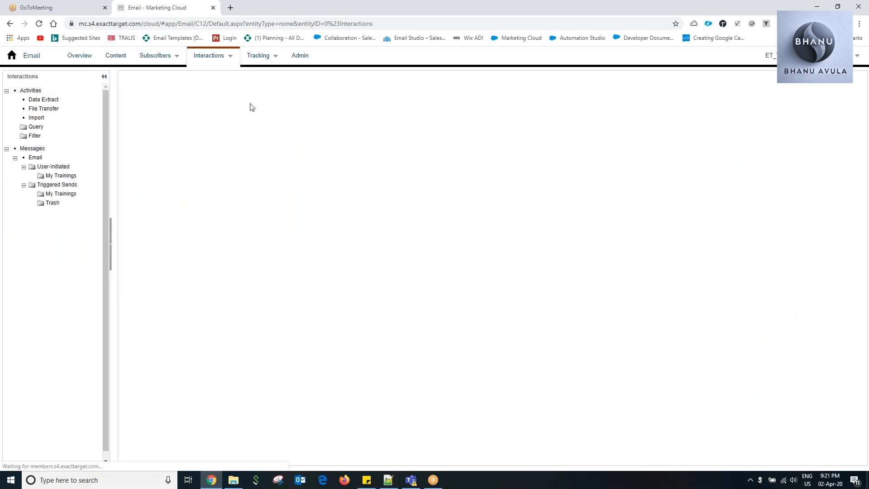
{"action": "left_click", "coordinate": [66, 195]}
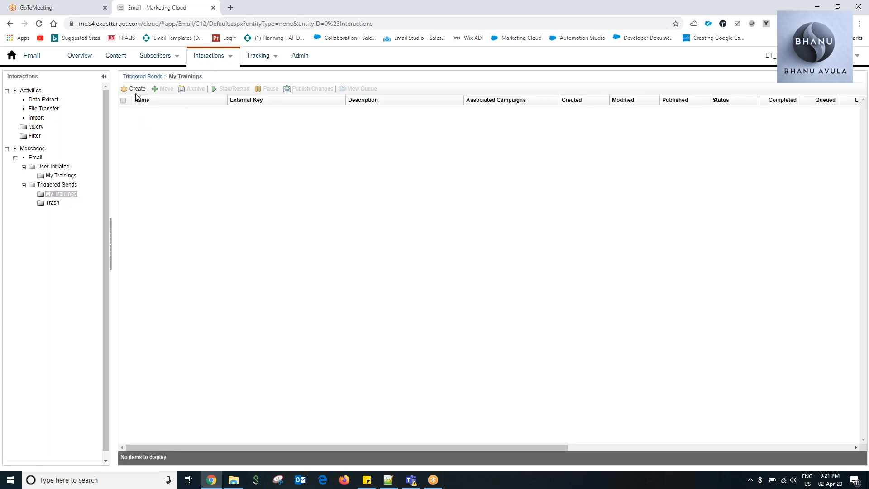
Create a triggered send in My Trainings with DemoTriggersend as its name and description.
{"action": "left_click", "coordinate": [137, 89]}
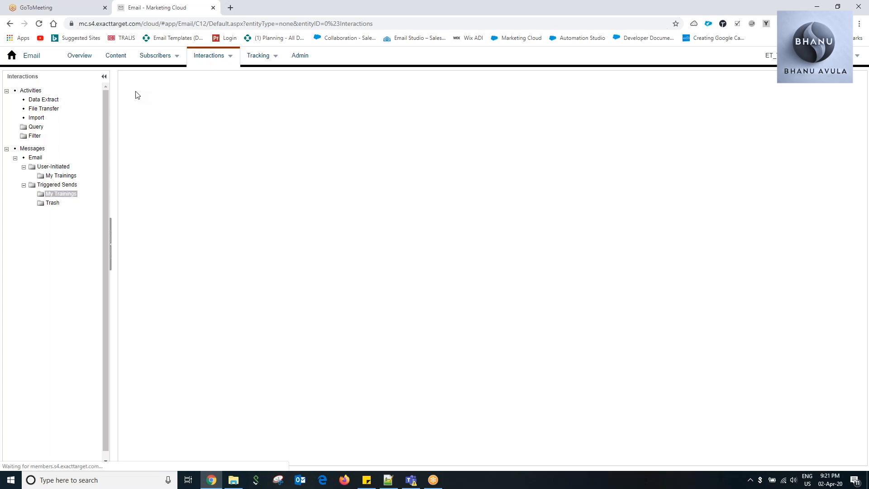
{"action": "left_click", "coordinate": [159, 158]}
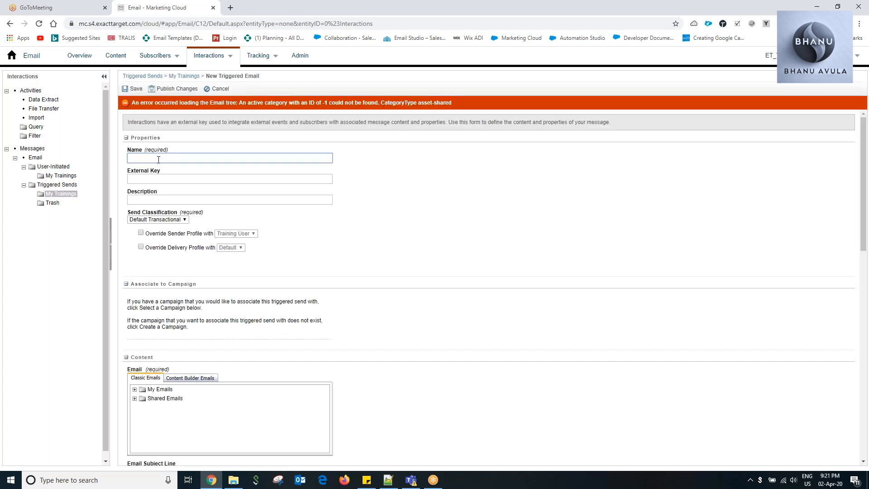
{"action": "type", "text": "DemoTriggersend"}
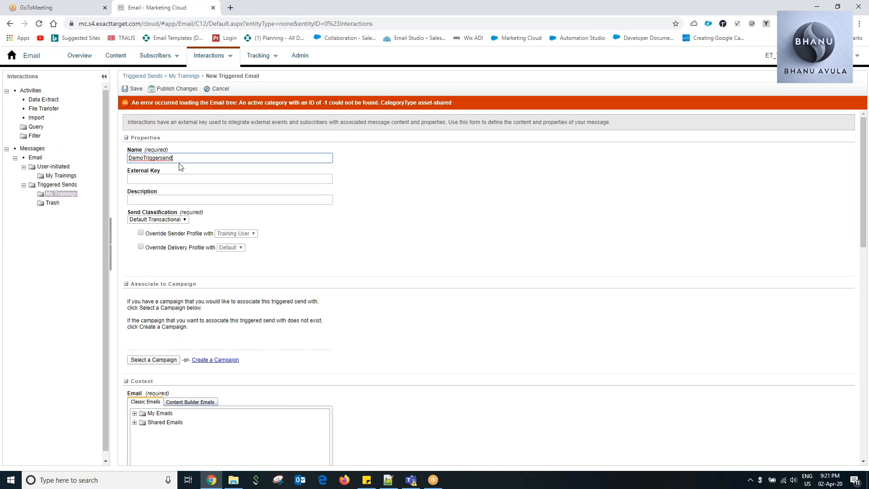
{"action": "key", "text": "ctrl+a"}
{"action": "left_click", "coordinate": [136, 201]}
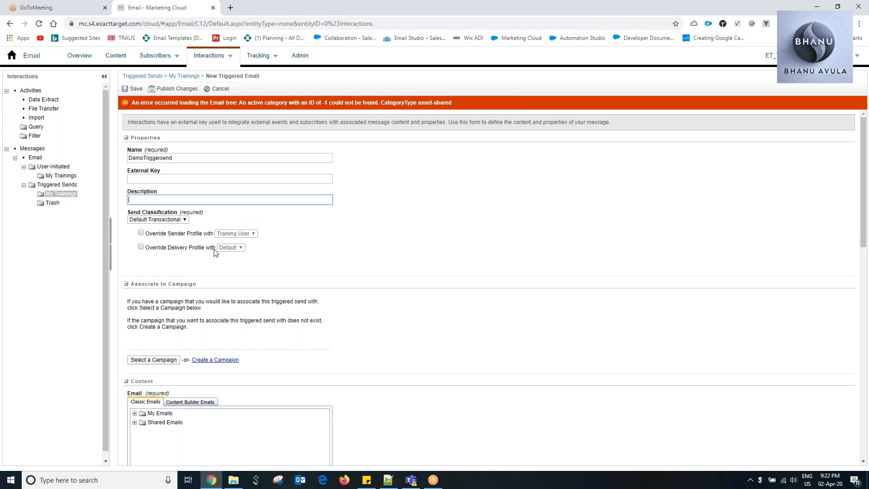
Keep the Default Transactional send classification and override the sender profile with Training User and the delivery profile with Default.
{"action": "left_click", "coordinate": [173, 219]}
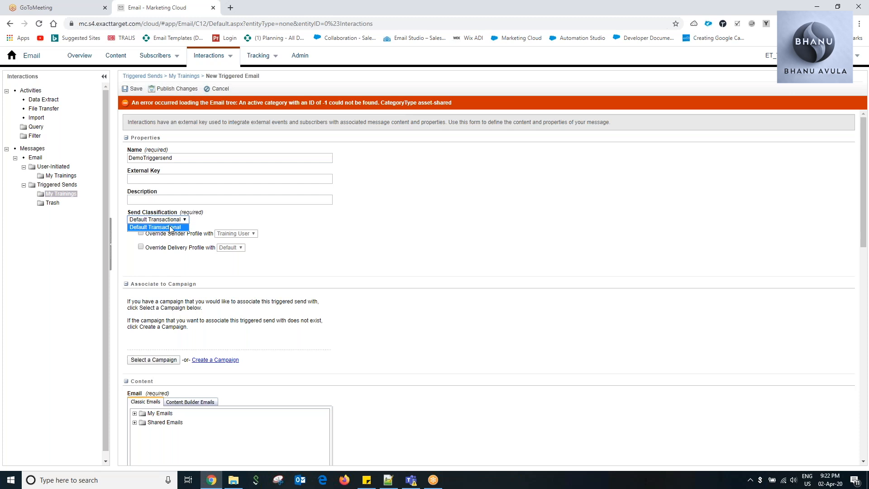
{"action": "left_click", "coordinate": [293, 232]}
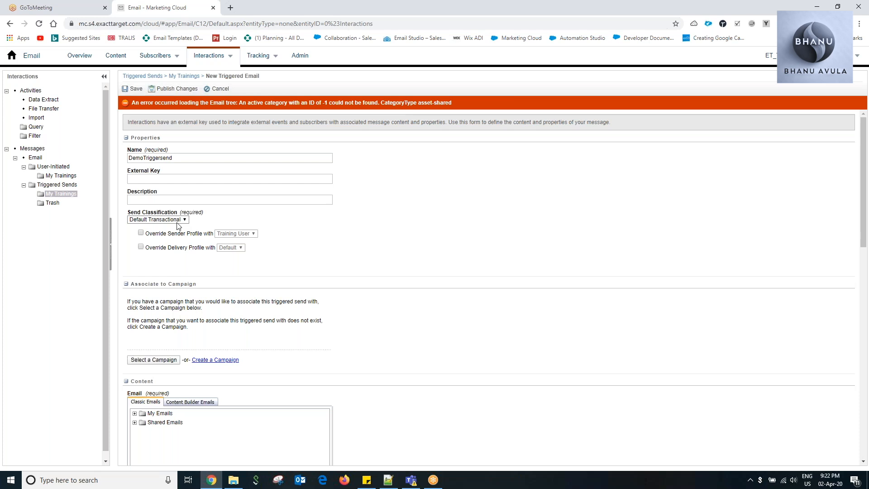
{"action": "left_click", "coordinate": [141, 234]}
{"action": "left_click", "coordinate": [141, 247]}
Select the Content Builder email Firstextemail_CAK from My Trainings as the content of the triggered send.
{"action": "scroll", "coordinate": [274, 257], "scroll_direction": "down", "scroll_amount": 3}
{"action": "left_click", "coordinate": [193, 267]}
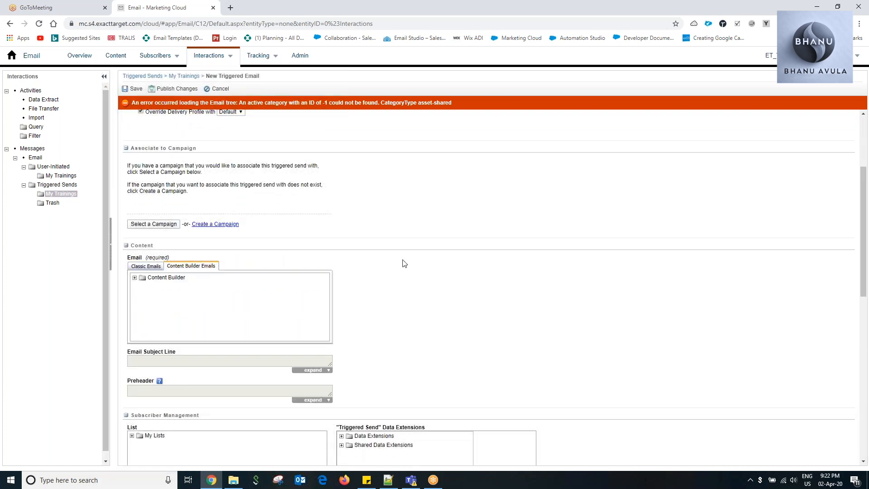
{"action": "scroll", "coordinate": [425, 262], "scroll_direction": "down", "scroll_amount": 3}
{"action": "left_click", "coordinate": [135, 142]}
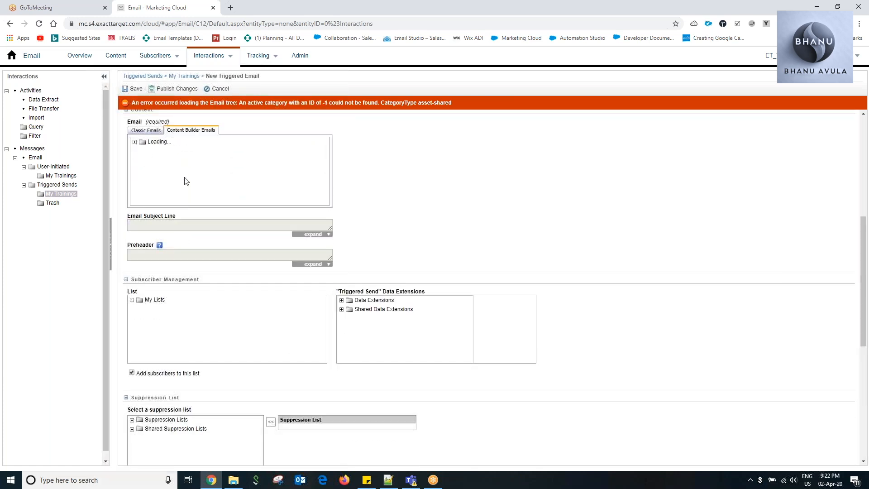
{"action": "left_click", "coordinate": [143, 151]}
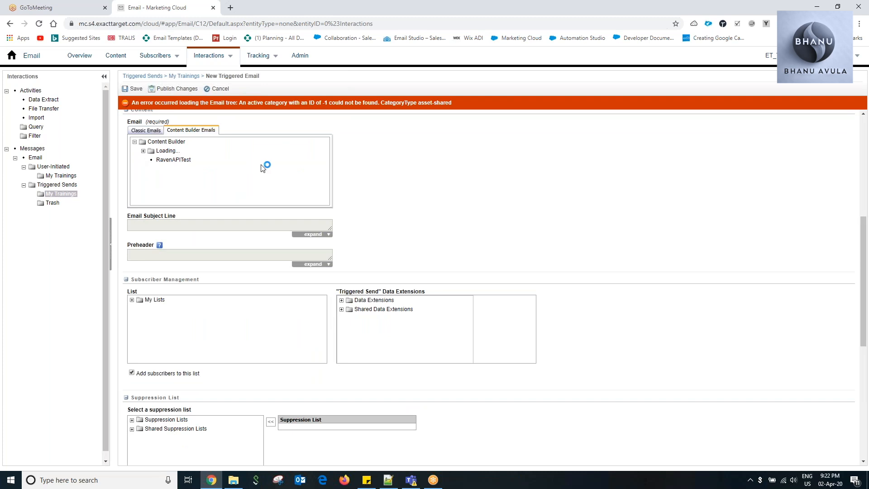
{"action": "left_click", "coordinate": [206, 178]}
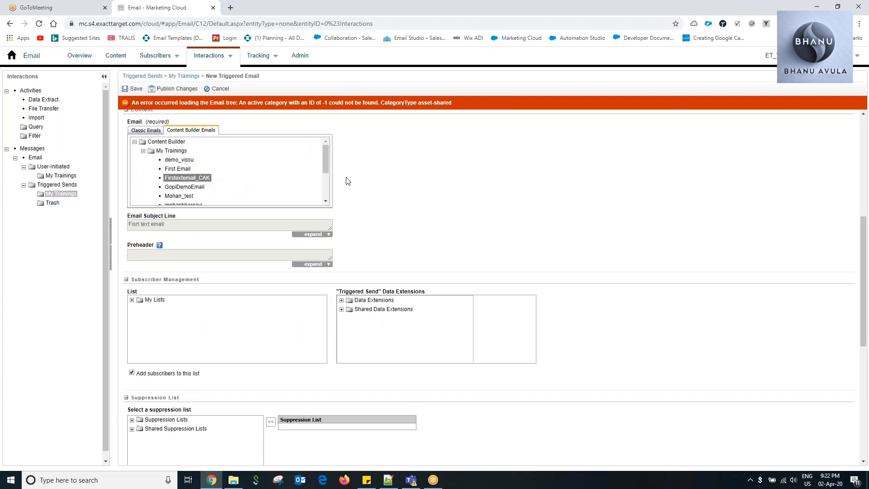
{"action": "scroll", "coordinate": [360, 182], "scroll_direction": "down", "scroll_amount": 1}
{"action": "left_click_drag", "start_coordinate": [325, 123], "coordinate": [334, 155]}
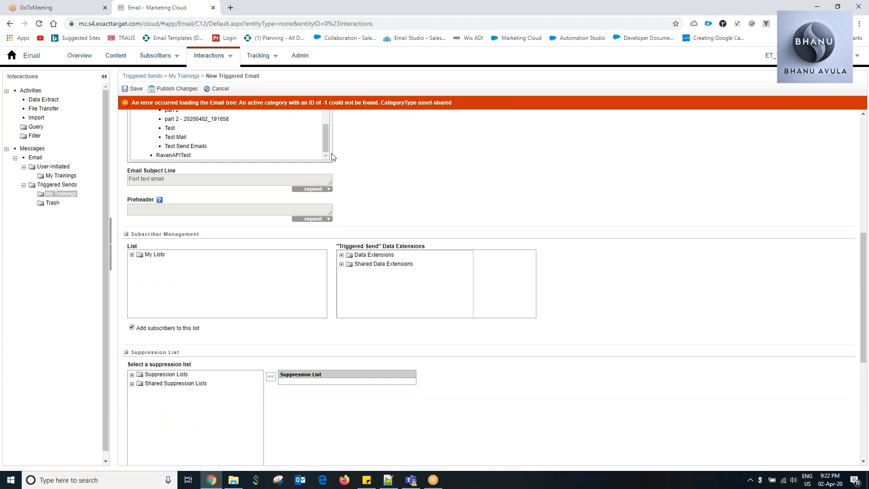
Assign TriggersendList with subscriber updates enabled, and select DemoTriggersend1 from My trainings as the triggered send data extension.
{"action": "scroll", "coordinate": [393, 194], "scroll_direction": "down", "scroll_amount": 1}
{"action": "scroll", "coordinate": [394, 194], "scroll_direction": "down", "scroll_amount": 1}
{"action": "left_click", "coordinate": [132, 164]}
{"action": "left_click", "coordinate": [140, 173]}
{"action": "left_click", "coordinate": [183, 182]}
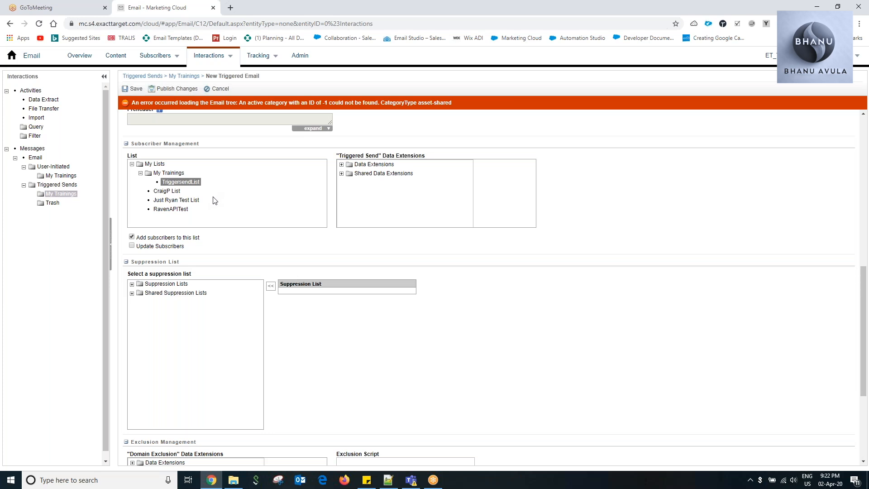
{"action": "left_click", "coordinate": [132, 246]}
{"action": "left_click", "coordinate": [342, 165]}
{"action": "left_click", "coordinate": [351, 173]}
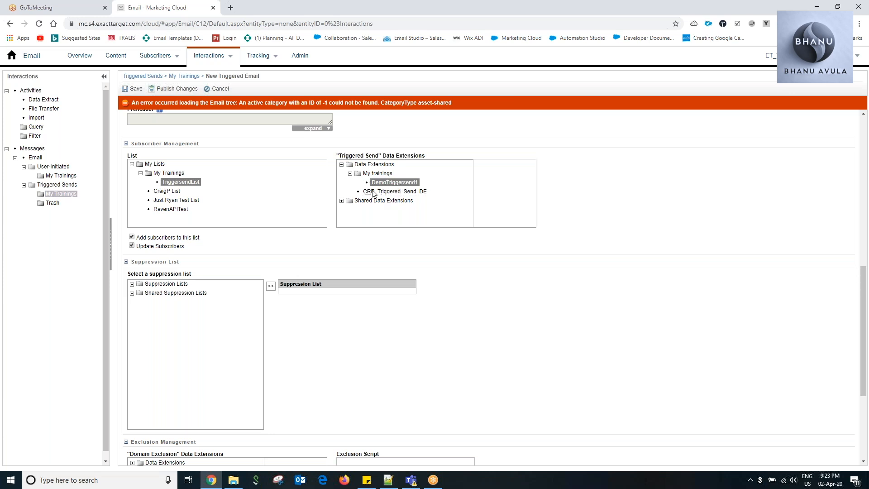
Enable sending as multipart MIME in the send options and save the triggered send.
{"action": "scroll", "coordinate": [413, 221], "scroll_direction": "down", "scroll_amount": 3}
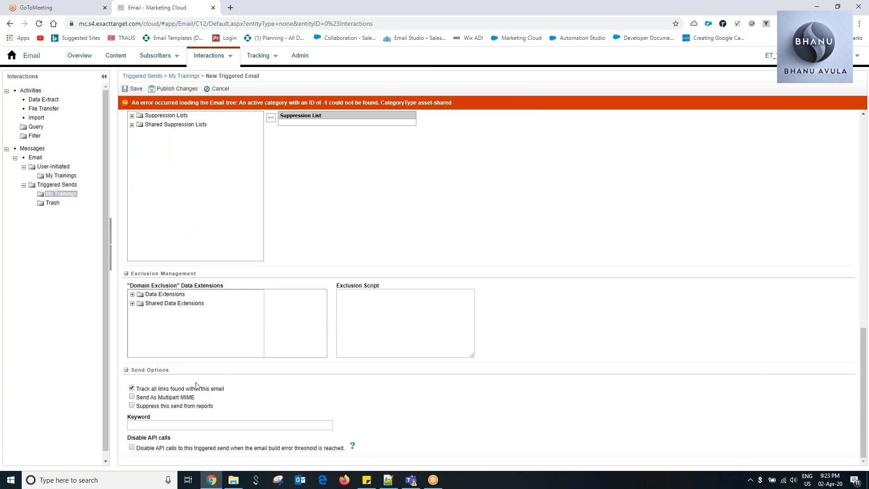
{"action": "left_click", "coordinate": [132, 397]}
{"action": "left_click", "coordinate": [132, 447]}
{"action": "left_click", "coordinate": [132, 448]}
{"action": "scroll", "coordinate": [357, 285], "scroll_direction": "up", "scroll_amount": 8}
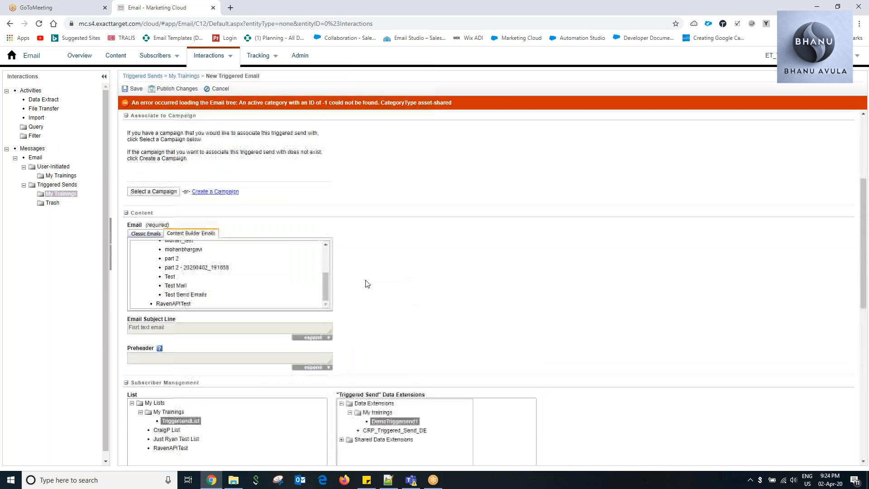
{"action": "scroll", "coordinate": [367, 283], "scroll_direction": "up", "scroll_amount": 4}
{"action": "left_click", "coordinate": [135, 89]}
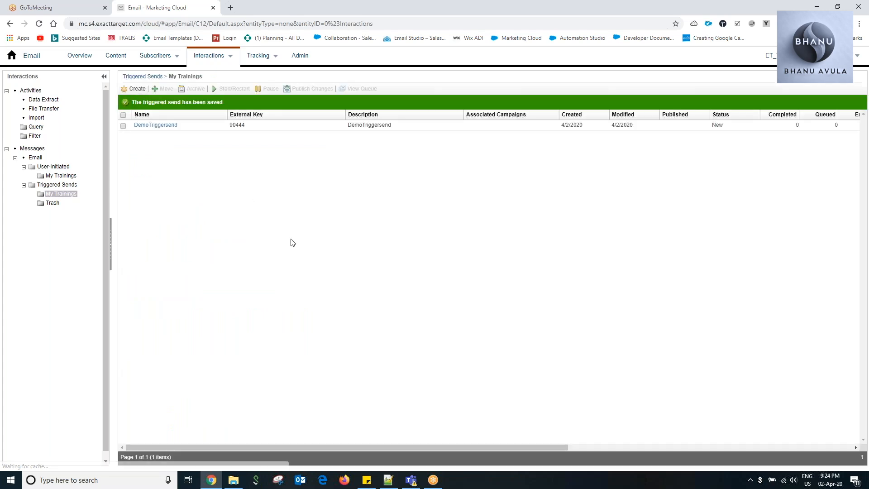
Review the status columns of the DemoTriggersend triggered send and start it.
{"action": "left_click_drag", "start_coordinate": [494, 450], "coordinate": [625, 433]}
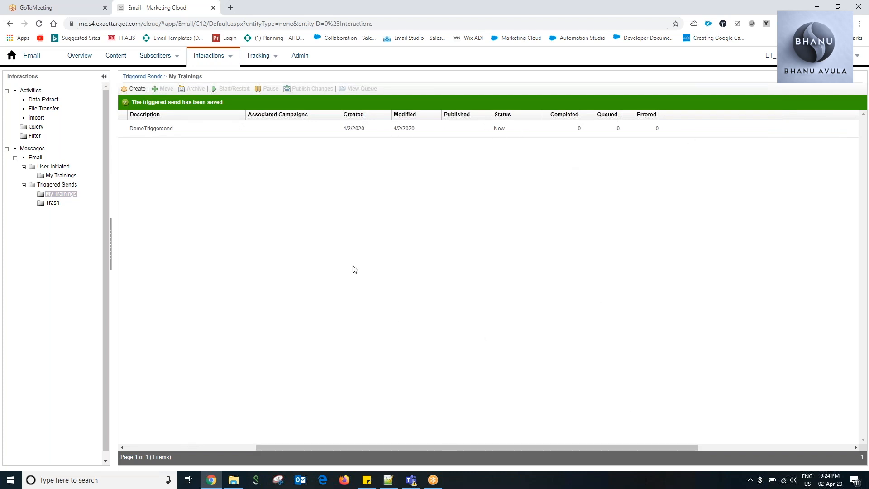
{"action": "left_click_drag", "start_coordinate": [487, 448], "coordinate": [348, 448]}
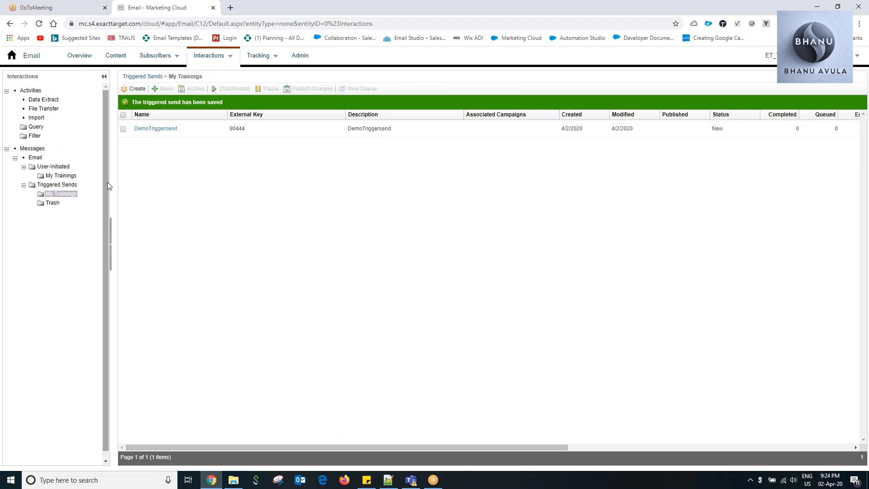
{"action": "left_click", "coordinate": [123, 129]}
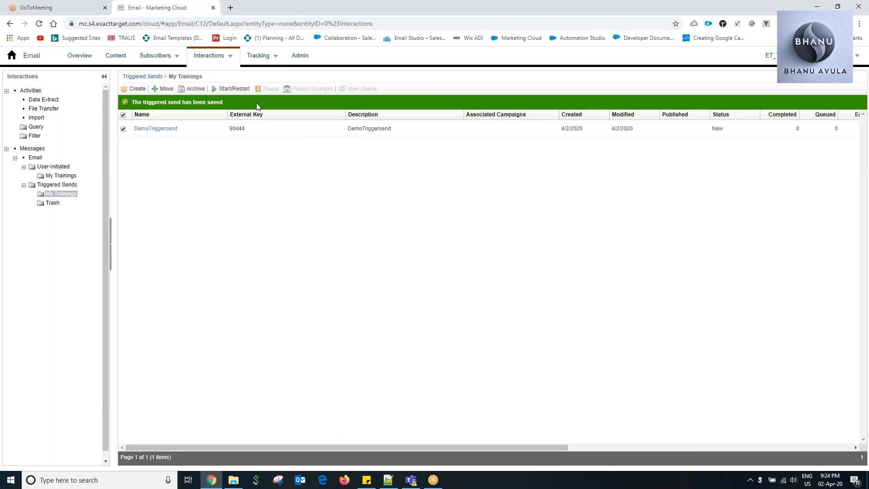
{"action": "left_click", "coordinate": [232, 90]}
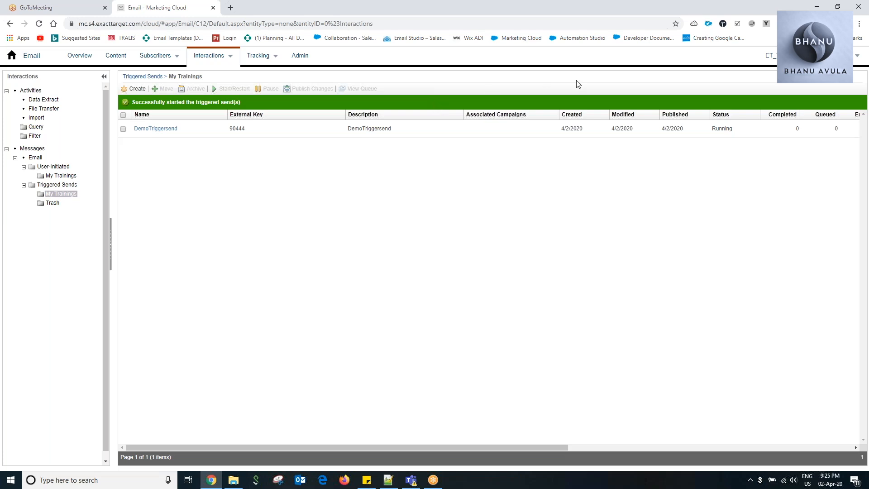
Go to Marketing Cloud Setup and open the list of installed packages.
{"action": "left_click", "coordinate": [855, 61]}
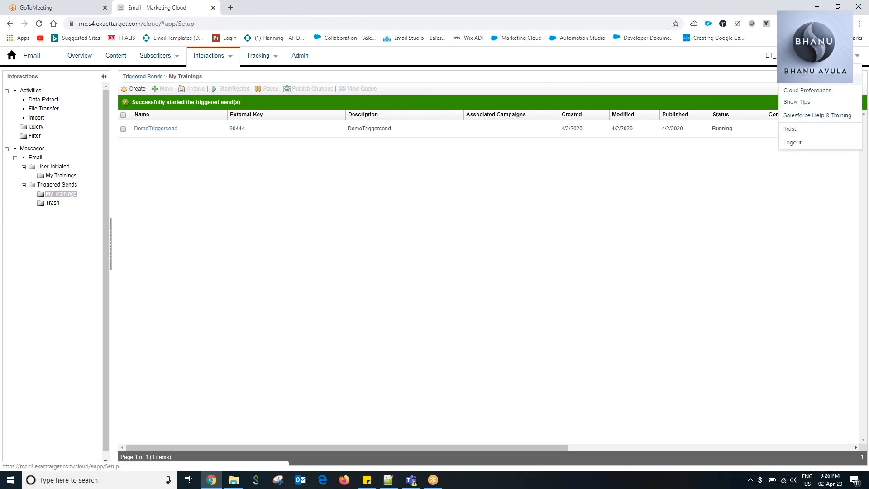
{"action": "left_click", "coordinate": [804, 90]}
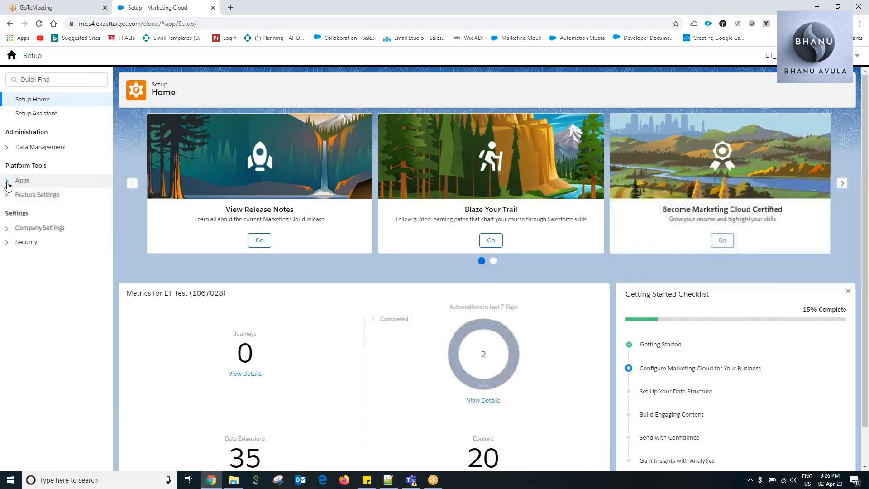
{"action": "left_click", "coordinate": [7, 180]}
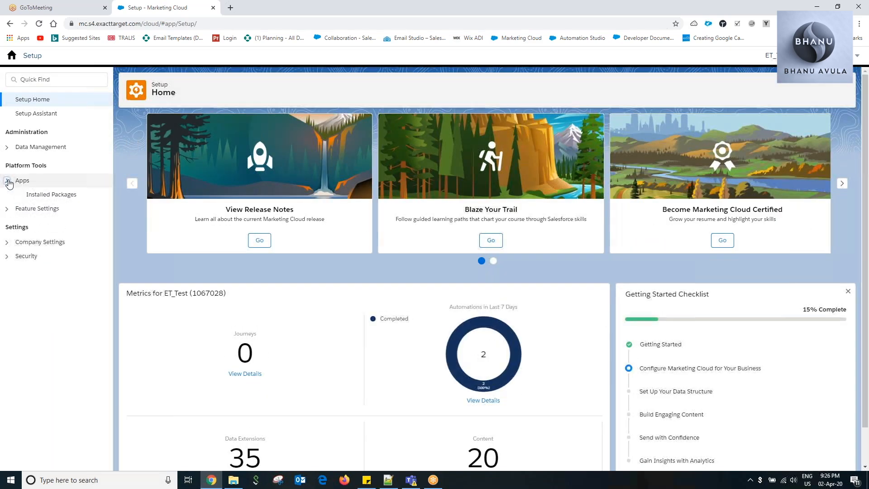
{"action": "left_click", "coordinate": [52, 195]}
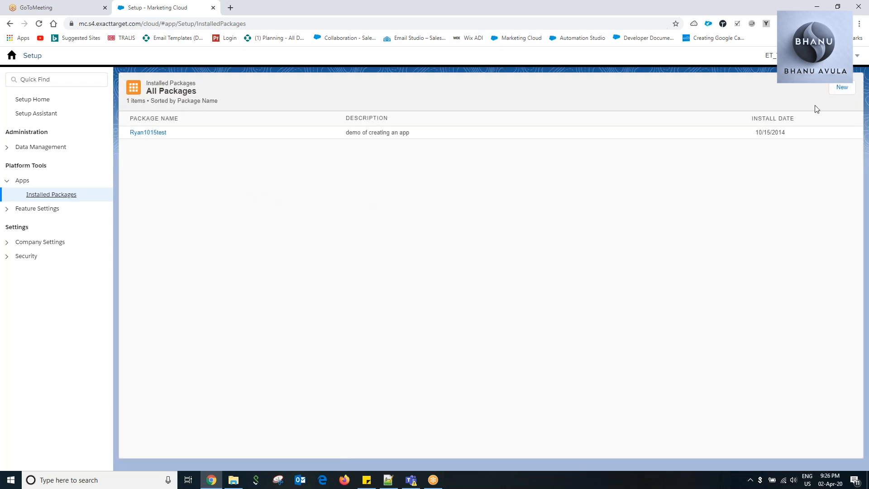
Create an installed package named Demo without a description.
{"action": "left_click", "coordinate": [841, 87]}
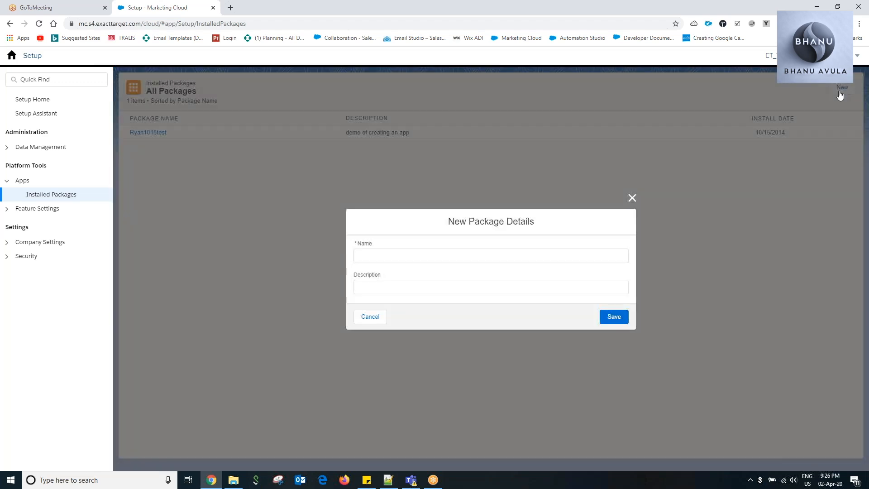
{"action": "left_click", "coordinate": [376, 255]}
{"action": "type", "text": "Demo"}
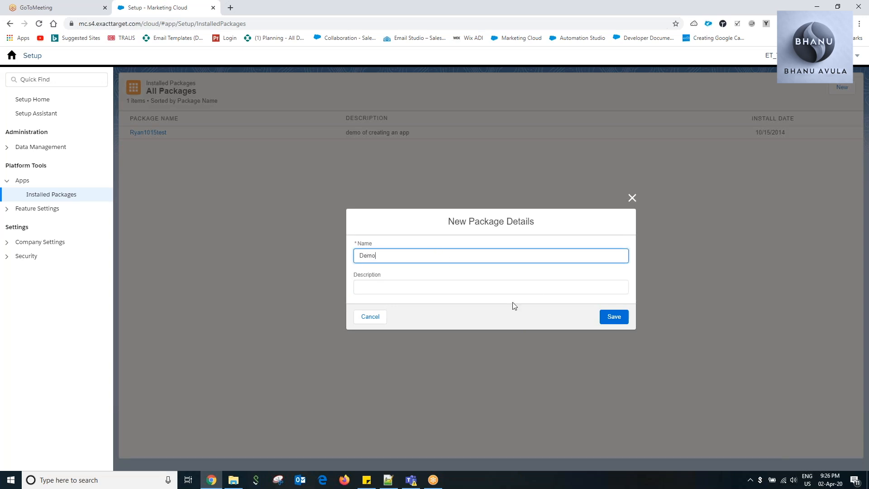
{"action": "left_click", "coordinate": [614, 317]}
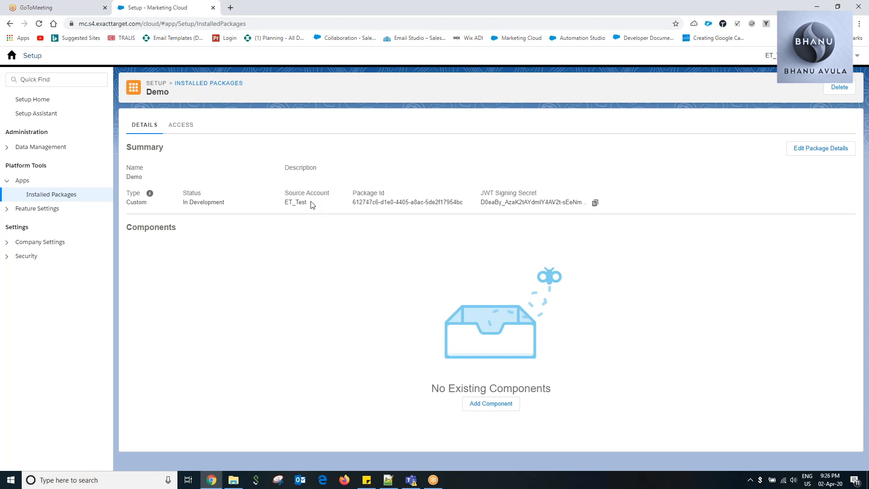
Examine the Demo package's access licensing and its summary details, including the source account.
{"action": "left_click", "coordinate": [176, 127]}
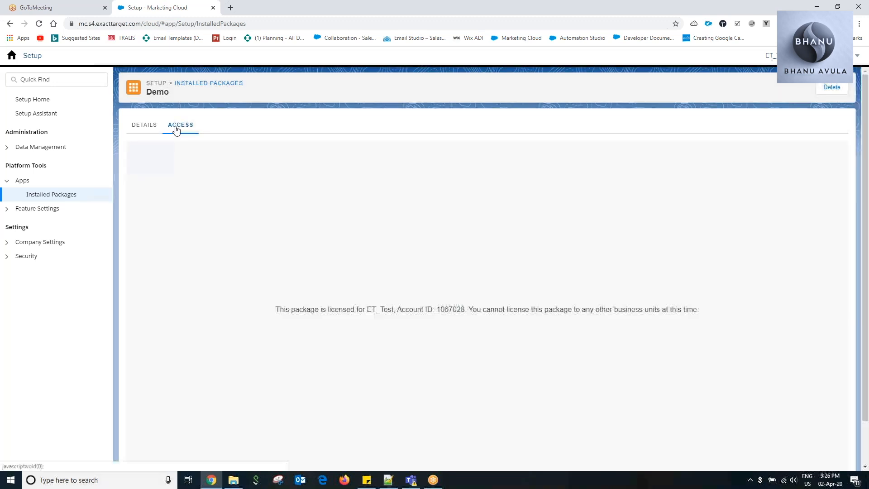
{"action": "scroll", "coordinate": [431, 241], "scroll_direction": "down", "scroll_amount": 2}
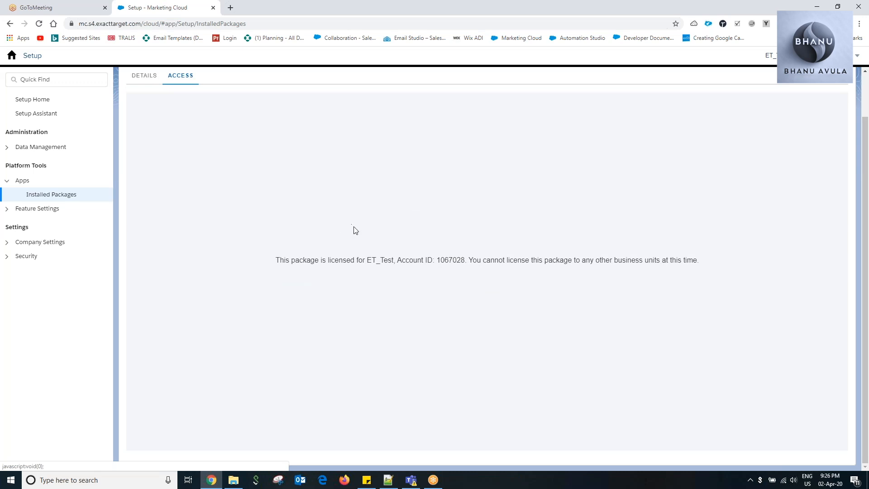
{"action": "scroll", "coordinate": [378, 239], "scroll_direction": "up", "scroll_amount": 2}
{"action": "left_click", "coordinate": [141, 125]}
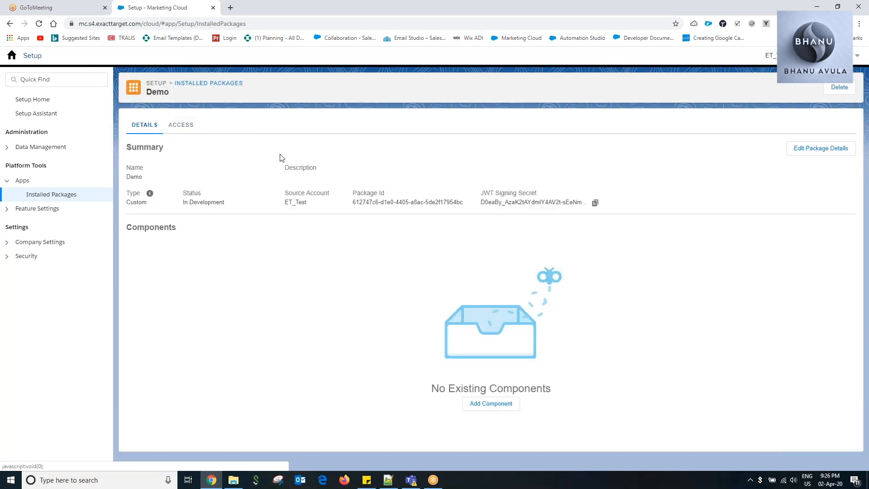
{"action": "left_click", "coordinate": [176, 129]}
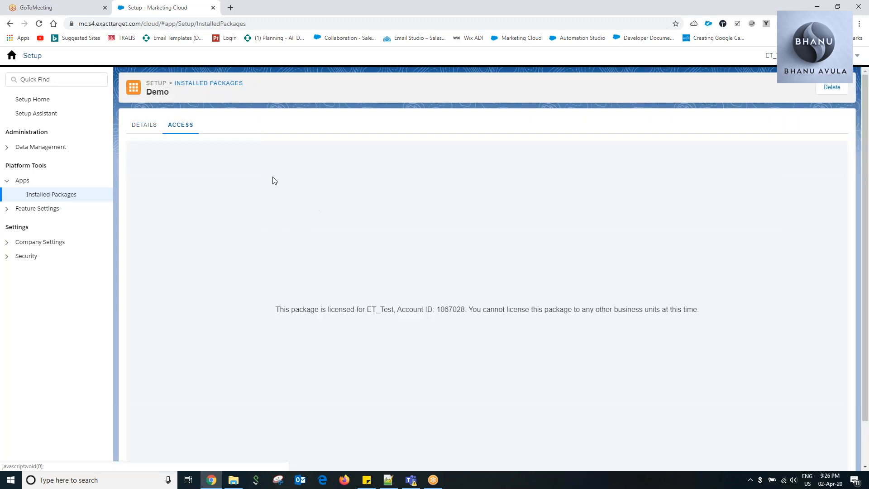
{"action": "left_click", "coordinate": [140, 130]}
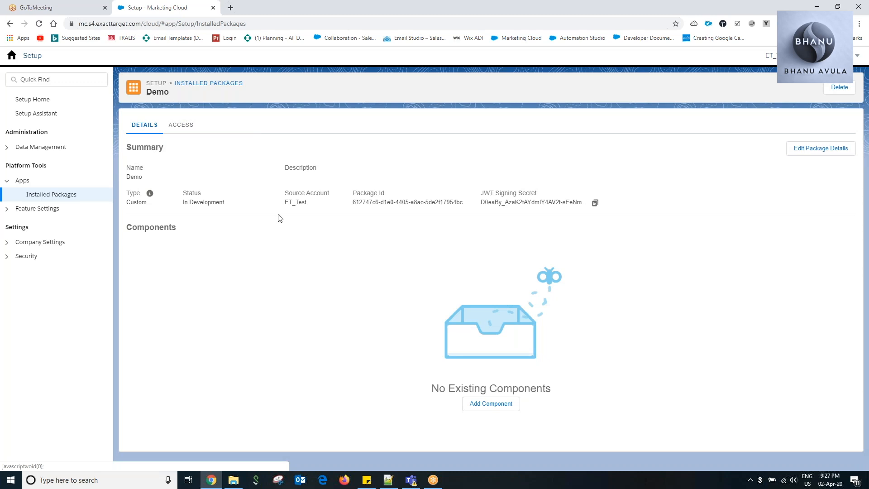
{"action": "mouse_move", "coordinate": [306, 203]}
{"action": "left_mouse_down"}
{"action": "mouse_move", "coordinate": [283, 201]}
{"action": "mouse_move", "coordinate": [307, 204]}
{"action": "left_mouse_up"}
{"action": "left_click", "coordinate": [305, 203]}
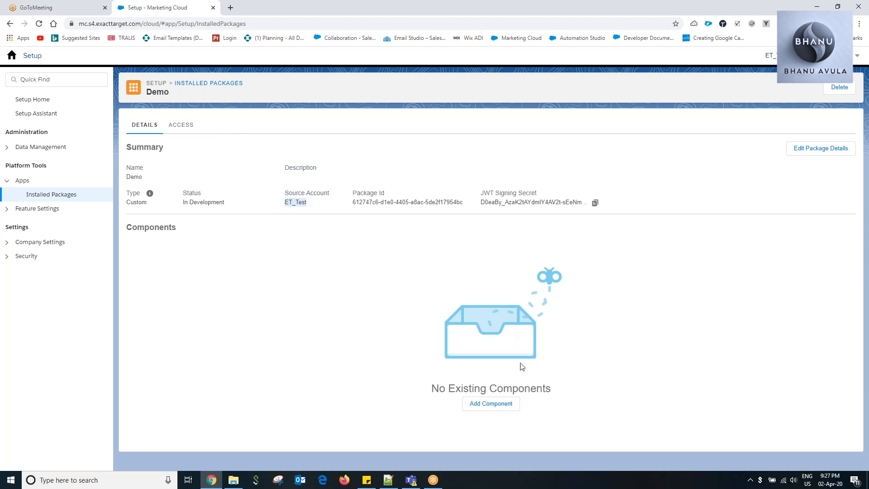
Add an API Integration component to the Demo package with the Server-to-Server integration type.
{"action": "left_click", "coordinate": [507, 403]}
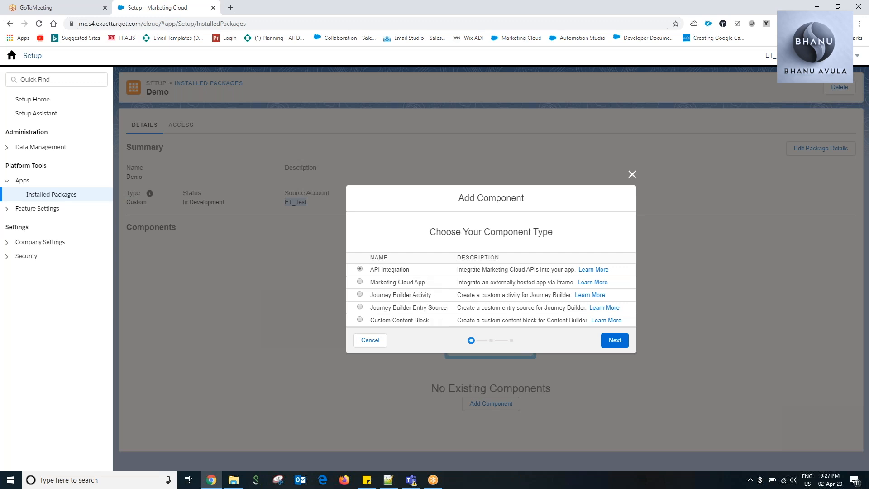
{"action": "left_click", "coordinate": [615, 340]}
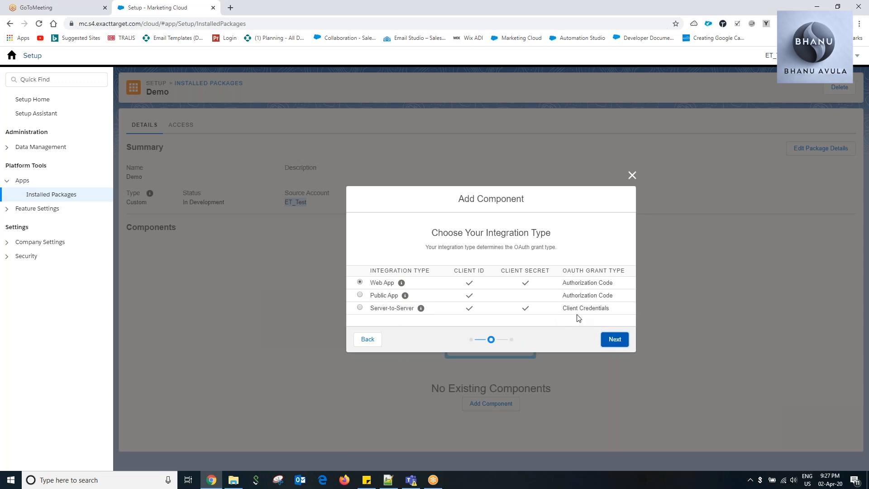
{"action": "left_click", "coordinate": [360, 308]}
{"action": "left_click", "coordinate": [614, 340]}
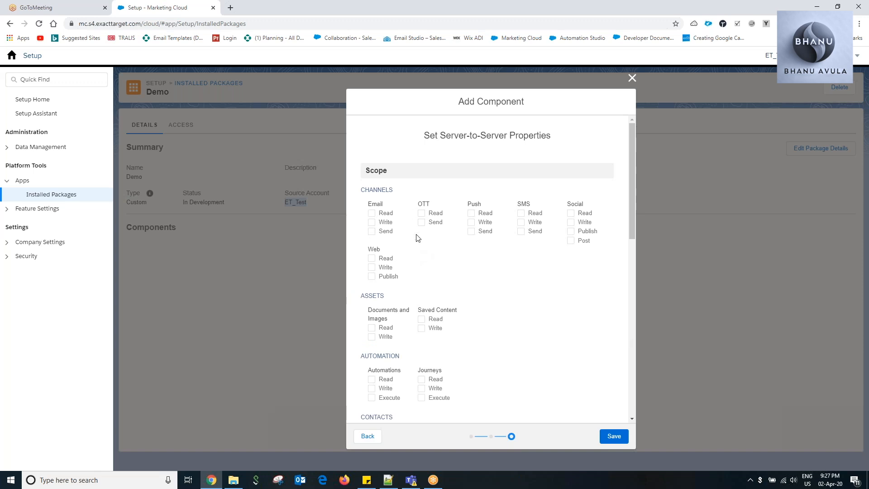
Grant the integration Email read, write and send, OTT read and send, SMS and Web read and write scopes, and save the component.
{"action": "scroll", "coordinate": [426, 248], "scroll_direction": "down", "scroll_amount": 3}
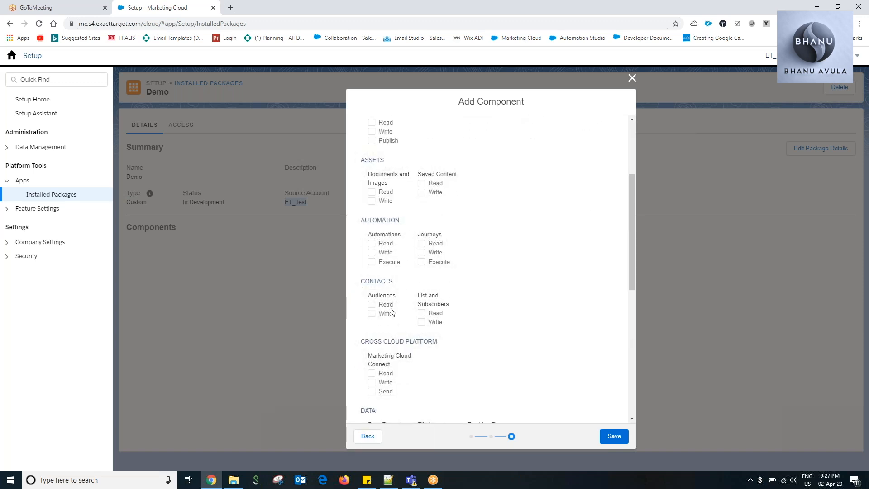
{"action": "scroll", "coordinate": [452, 315], "scroll_direction": "down", "scroll_amount": 3}
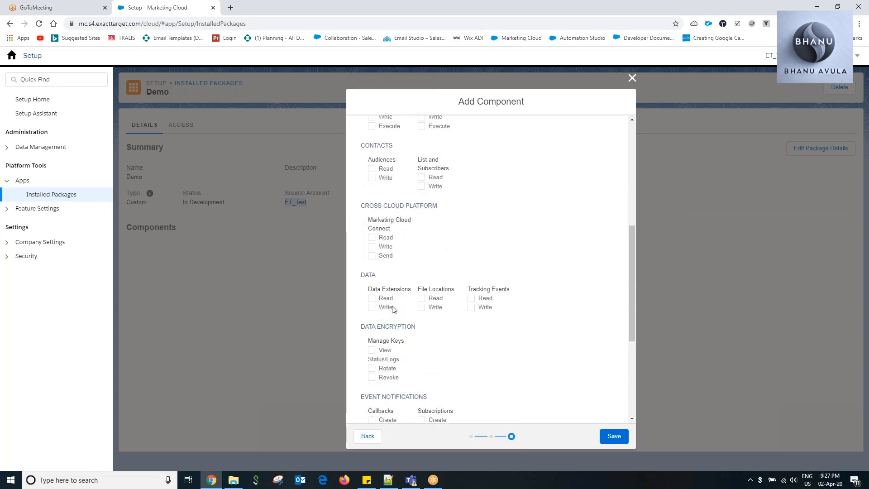
{"action": "scroll", "coordinate": [399, 307], "scroll_direction": "down", "scroll_amount": 3}
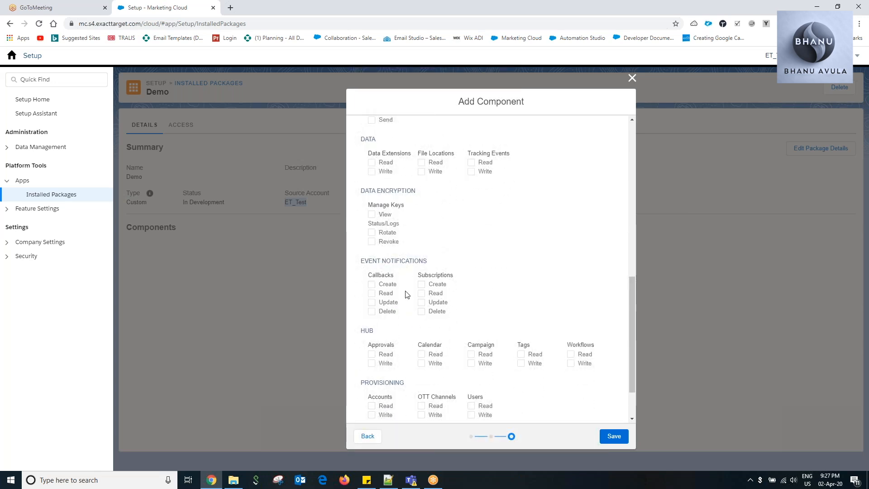
{"action": "scroll", "coordinate": [362, 303], "scroll_direction": "down", "scroll_amount": 1}
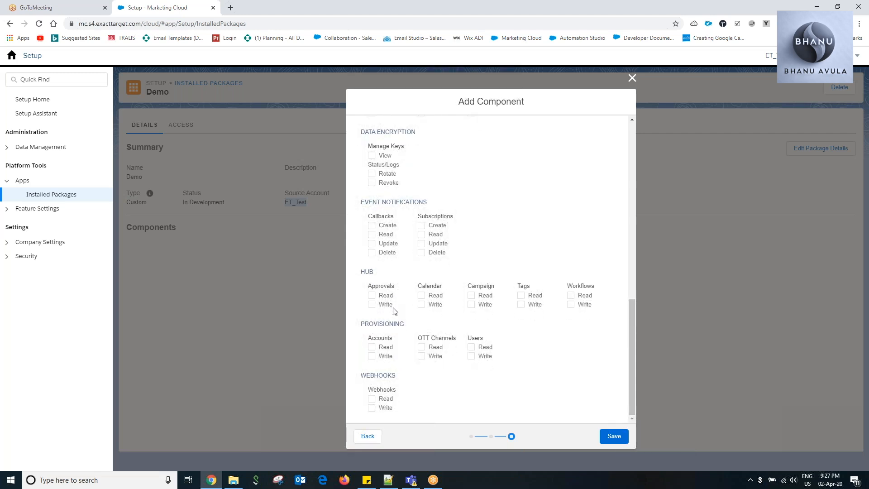
{"action": "scroll", "coordinate": [455, 338], "scroll_direction": "up", "scroll_amount": 9}
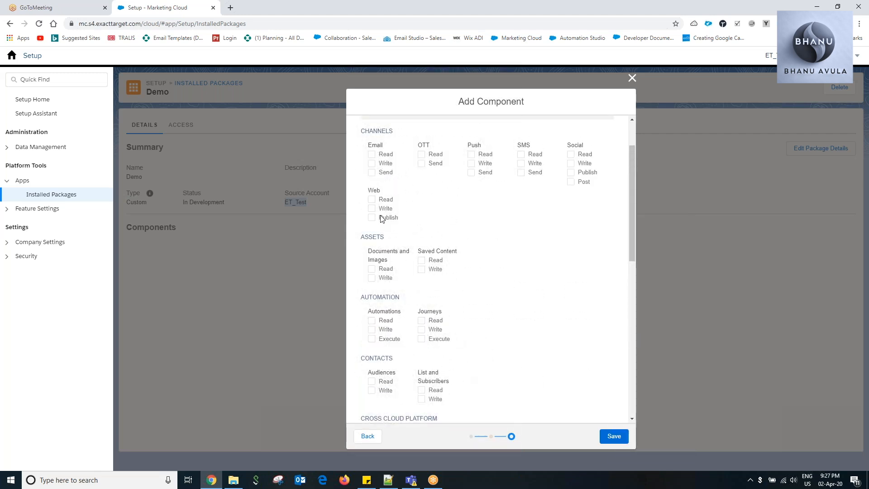
{"action": "left_click", "coordinate": [372, 200]}
{"action": "left_click", "coordinate": [372, 208]}
{"action": "left_click", "coordinate": [372, 154]}
{"action": "left_click", "coordinate": [372, 173]}
{"action": "left_click", "coordinate": [372, 164]}
{"action": "left_click", "coordinate": [421, 154]}
{"action": "left_click", "coordinate": [422, 164]}
{"action": "left_click", "coordinate": [521, 154]}
{"action": "left_click", "coordinate": [521, 164]}
{"action": "left_click", "coordinate": [614, 436]}
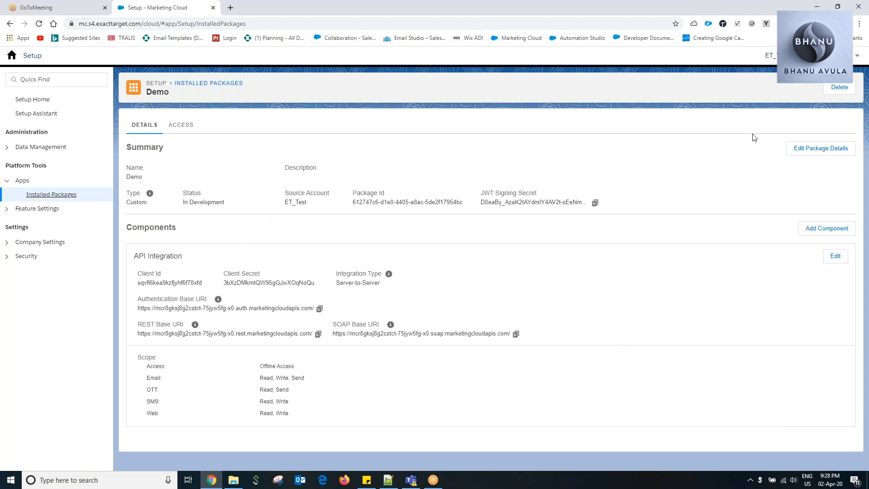
Delete the Demo package and open the remaining installed package.
{"action": "left_click", "coordinate": [840, 87]}
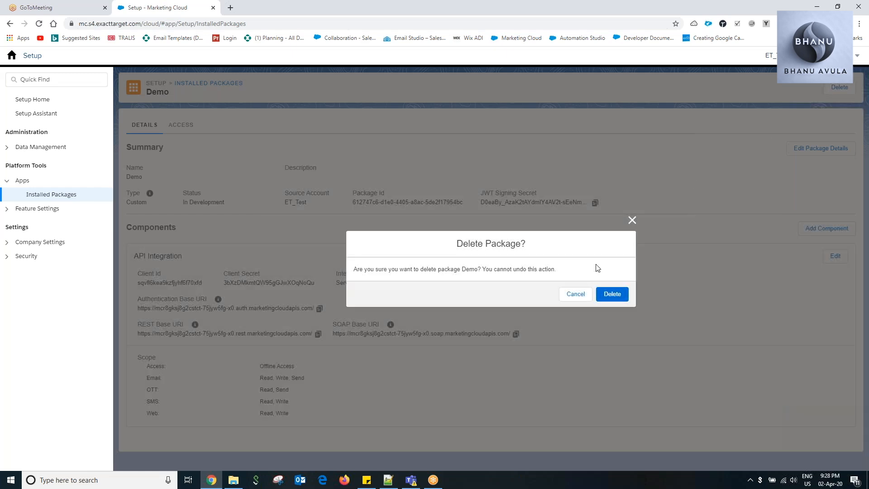
{"action": "left_click", "coordinate": [599, 293]}
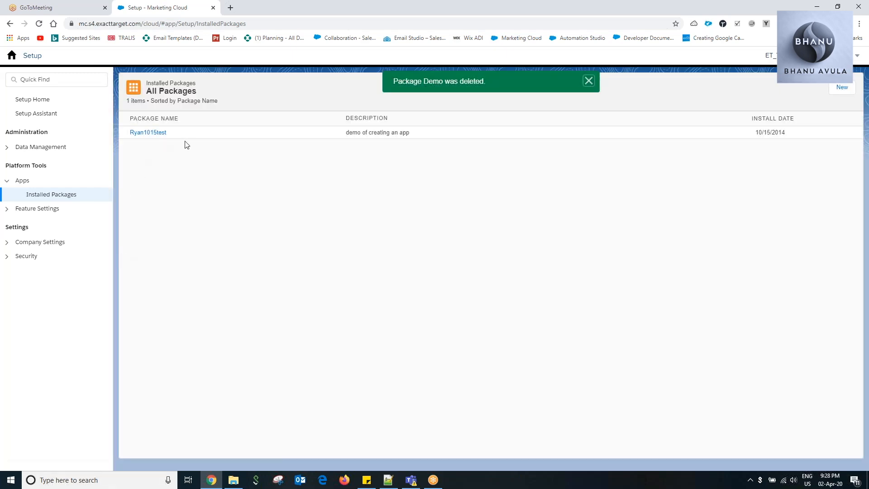
{"action": "left_click", "coordinate": [152, 133]}
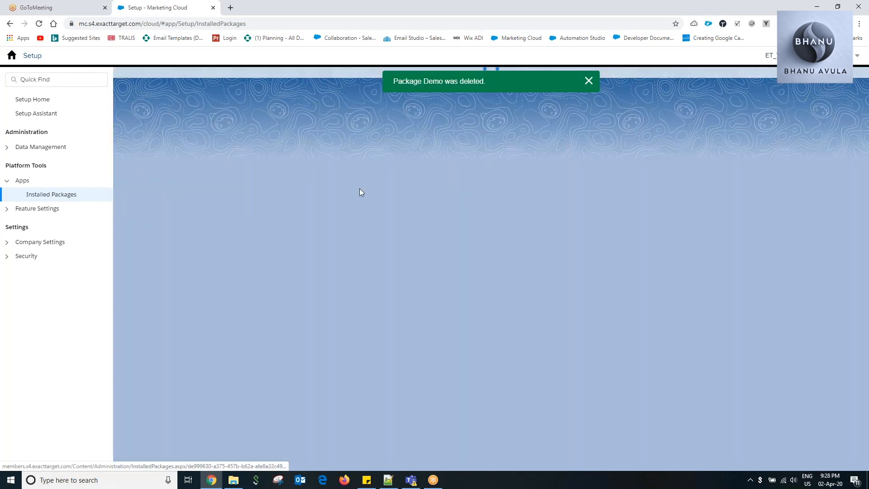
Rename the installed package as TrainingUser032020, keeping its description.
{"action": "left_click", "coordinate": [843, 177]}
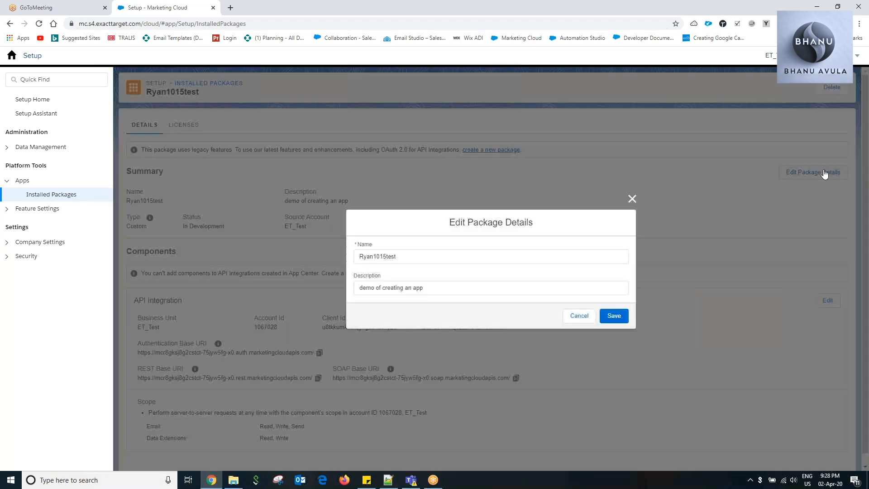
{"action": "key", "text": "Escape"}
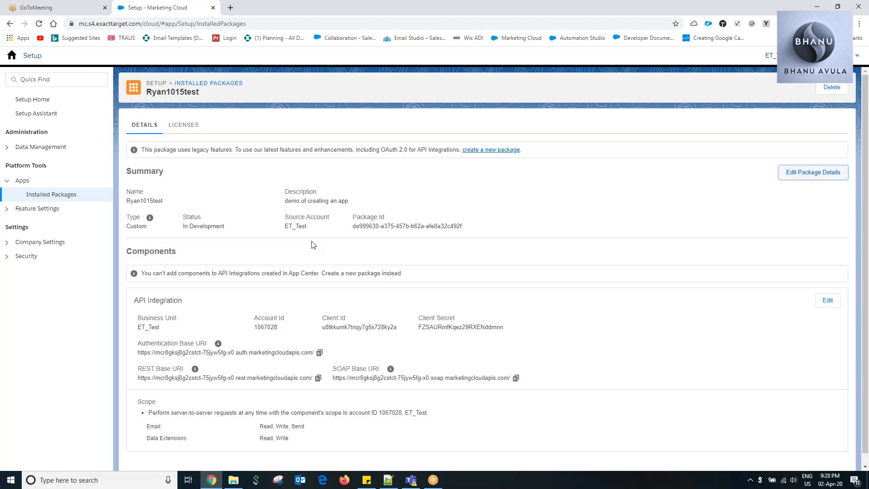
{"action": "left_click", "coordinate": [831, 177]}
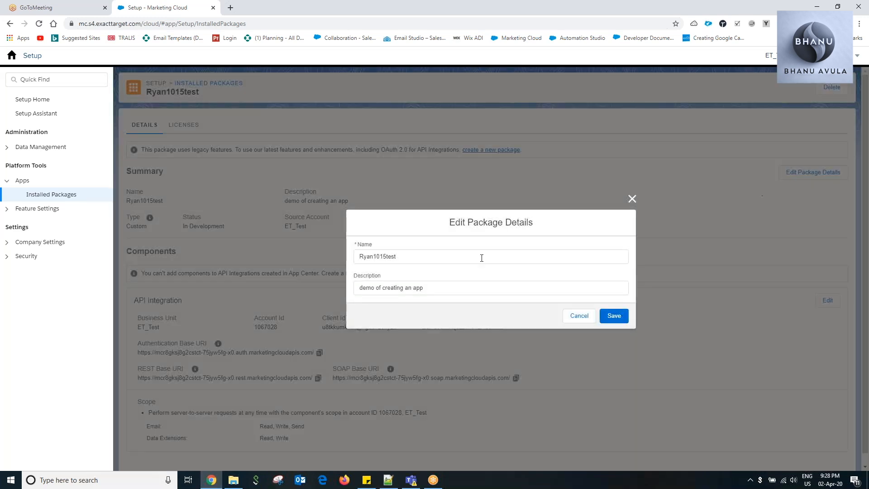
{"action": "key", "text": "ctrl+a"}
{"action": "key", "text": "BackSpace"}
{"action": "type", "text": "Tra"}
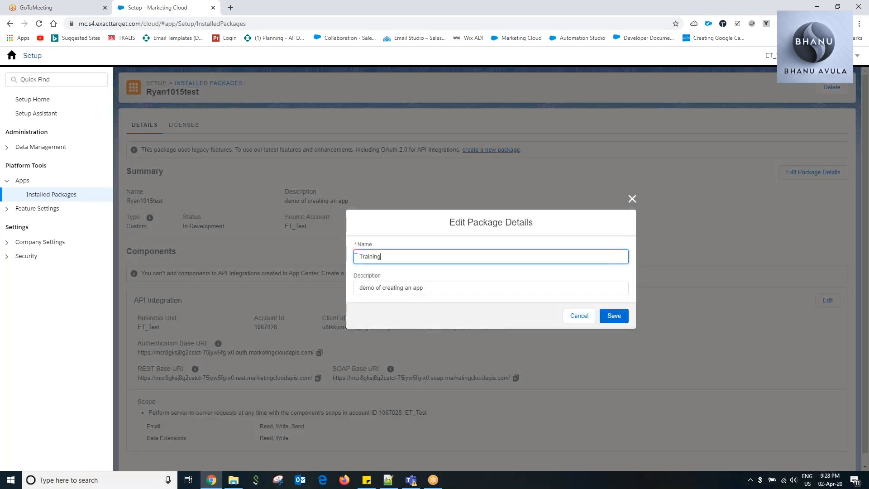
{"action": "type", "text": "iningUser032020"}
{"action": "left_click", "coordinate": [616, 316]}
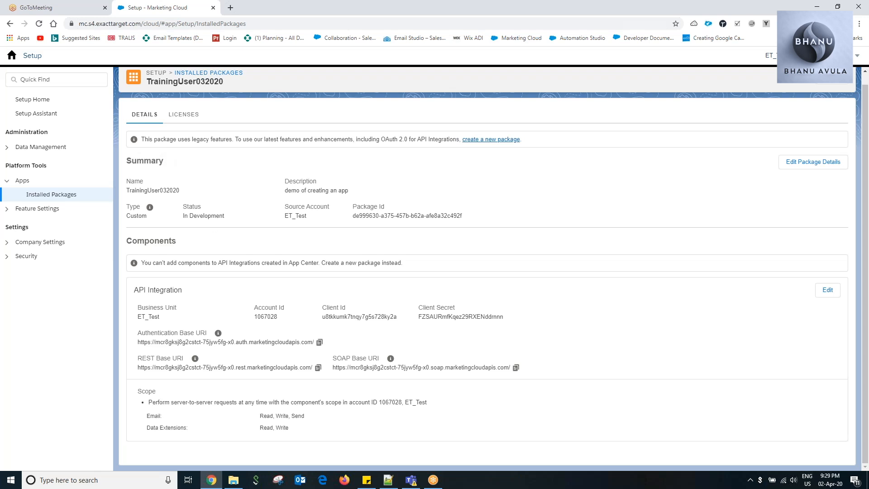
Switch to the desktop and open the inner postman-master folder containing the SFMC collection and environment files.
{"action": "left_click", "coordinate": [818, 6]}
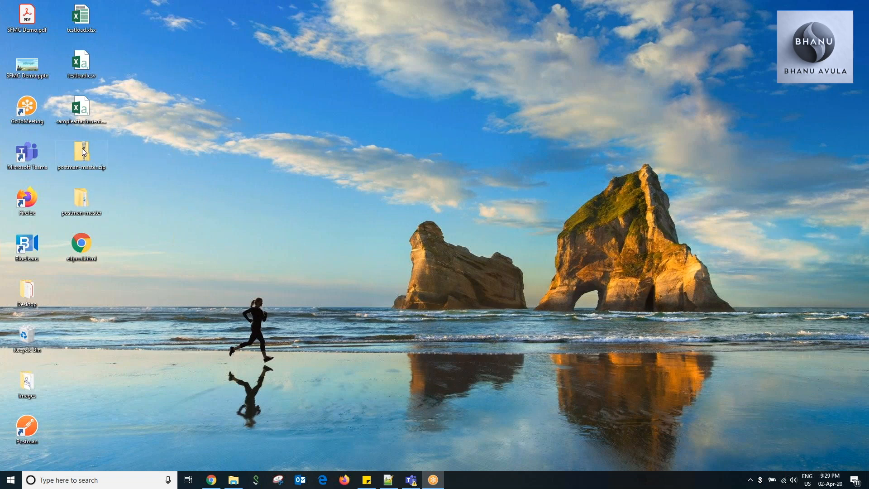
{"action": "double_click", "coordinate": [79, 199]}
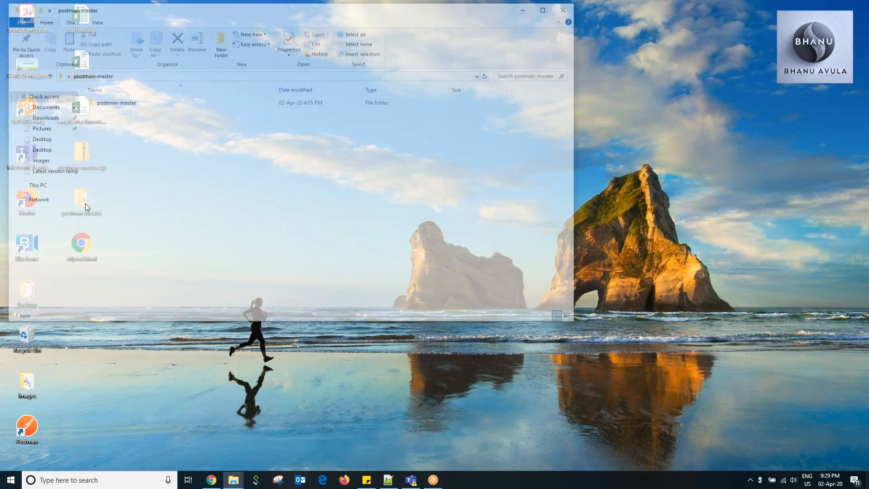
{"action": "left_click", "coordinate": [122, 104]}
{"action": "double_click", "coordinate": [121, 103]}
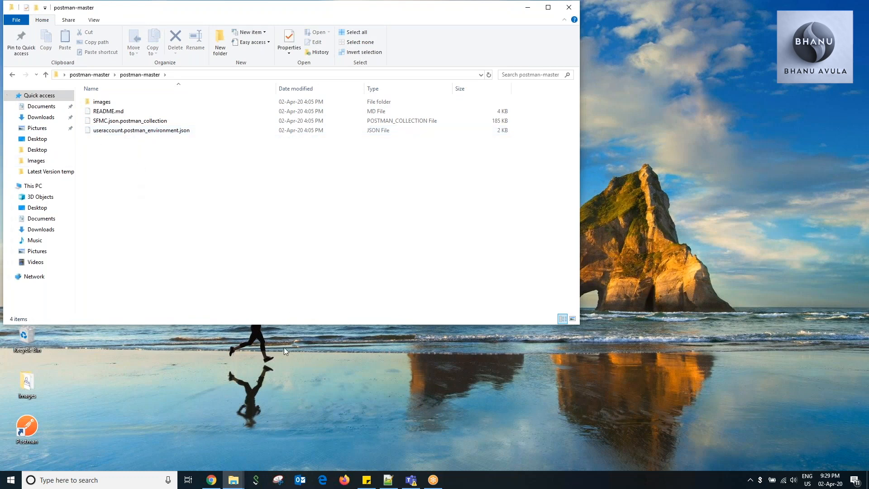
Launch Postman and clear the postman-master folder window out of the way.
{"action": "left_click", "coordinate": [34, 433]}
{"action": "double_click", "coordinate": [34, 431]}
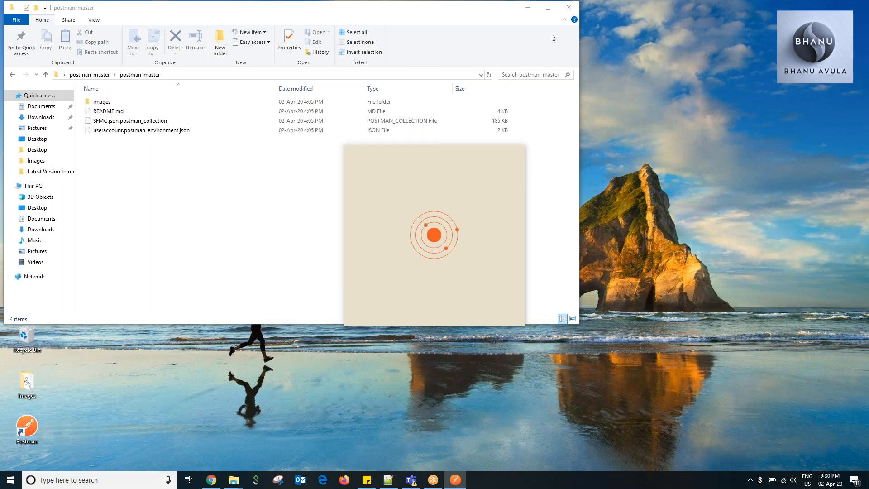
{"action": "left_click_drag", "start_coordinate": [243, 13], "coordinate": [249, 52]}
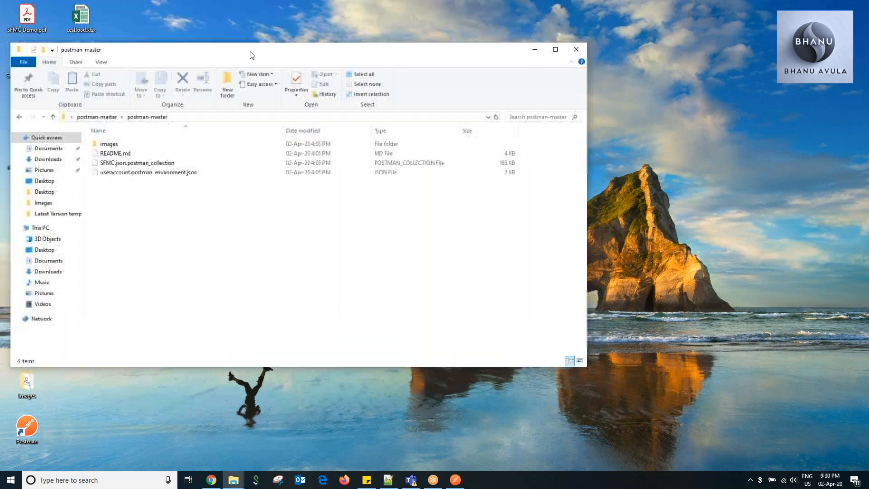
{"action": "left_click", "coordinate": [536, 47]}
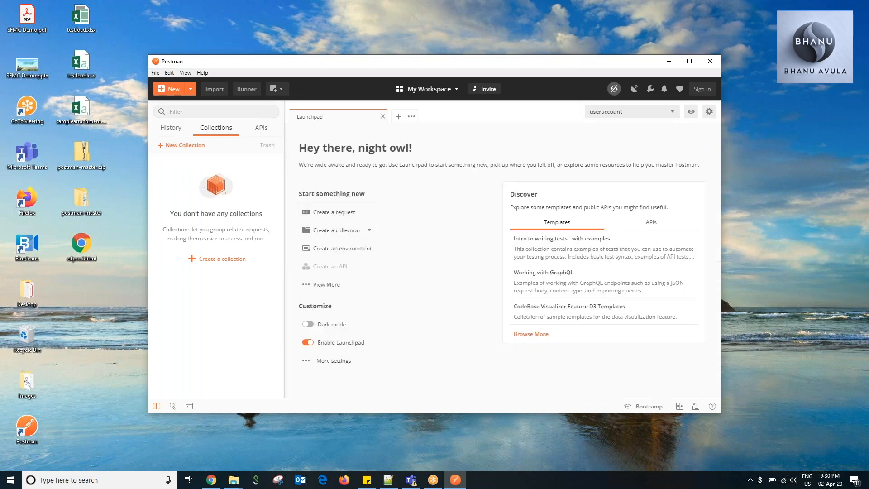
Import the Salesforce Marketing Cloud collection and the useraccount environment from the postman-master folder on the desktop.
{"action": "left_click", "coordinate": [184, 146]}
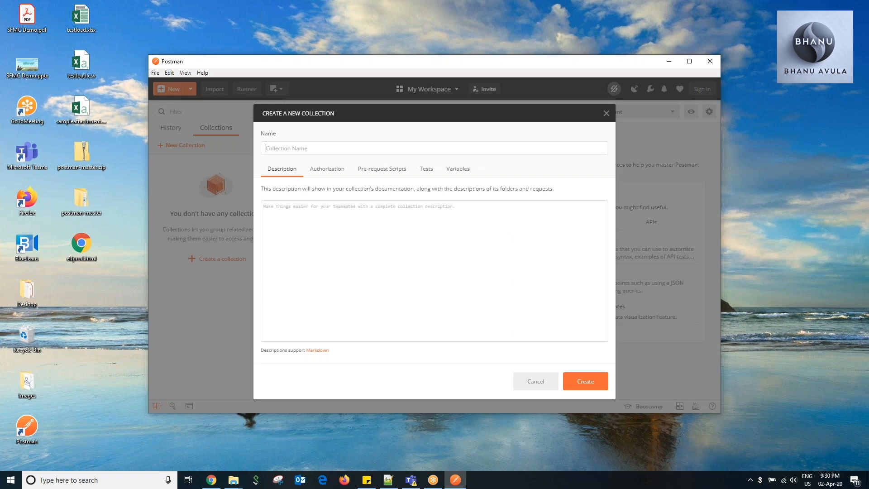
{"action": "left_click", "coordinate": [606, 113]}
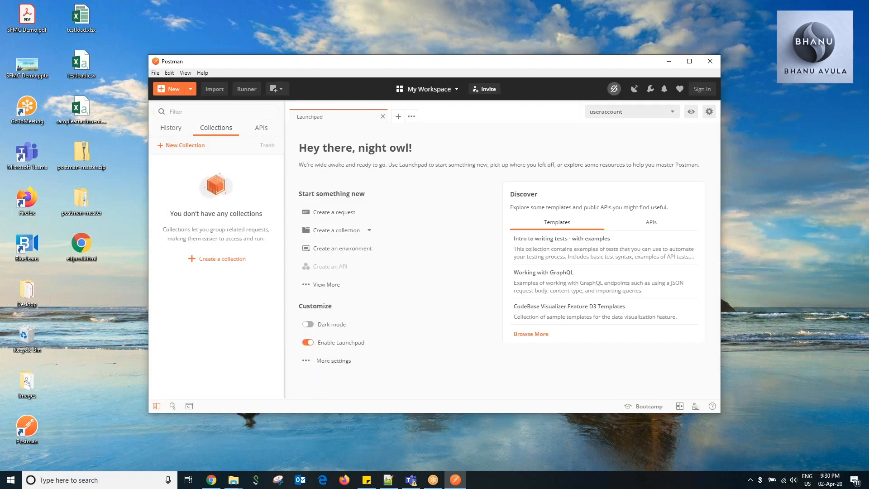
{"action": "left_click", "coordinate": [215, 91]}
{"action": "left_click", "coordinate": [399, 177]}
{"action": "left_click", "coordinate": [438, 266]}
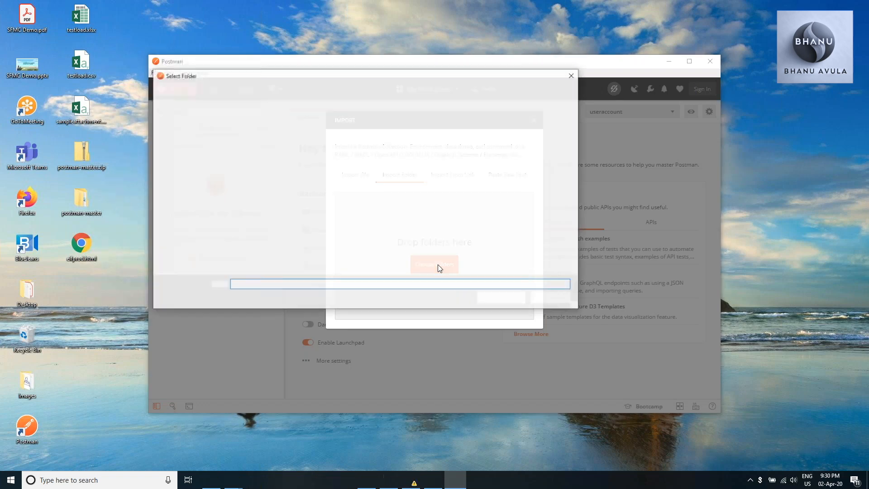
{"action": "double_click", "coordinate": [263, 132]}
{"action": "left_click", "coordinate": [194, 89]}
{"action": "left_click", "coordinate": [194, 90]}
{"action": "double_click", "coordinate": [262, 150]}
{"action": "left_click", "coordinate": [265, 132]}
{"action": "left_click", "coordinate": [498, 297]}
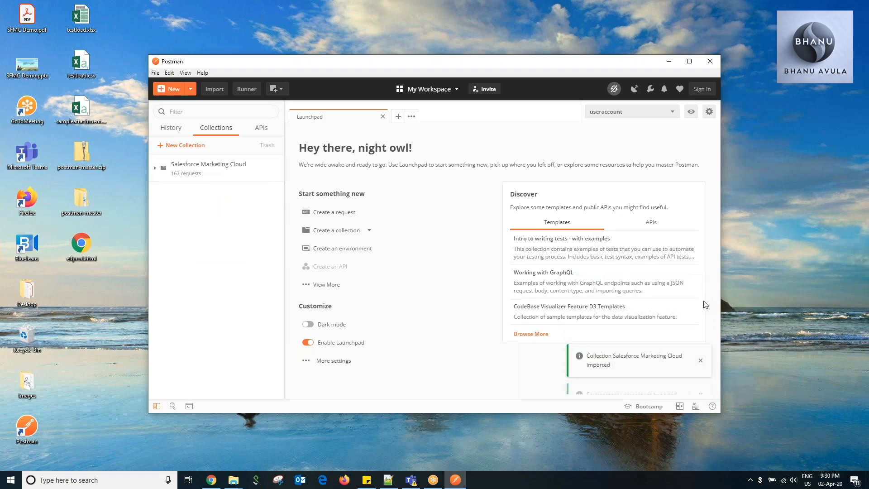
Check the available environments and examine the request folders inside the Salesforce Marketing Cloud collection.
{"action": "left_click", "coordinate": [663, 111]}
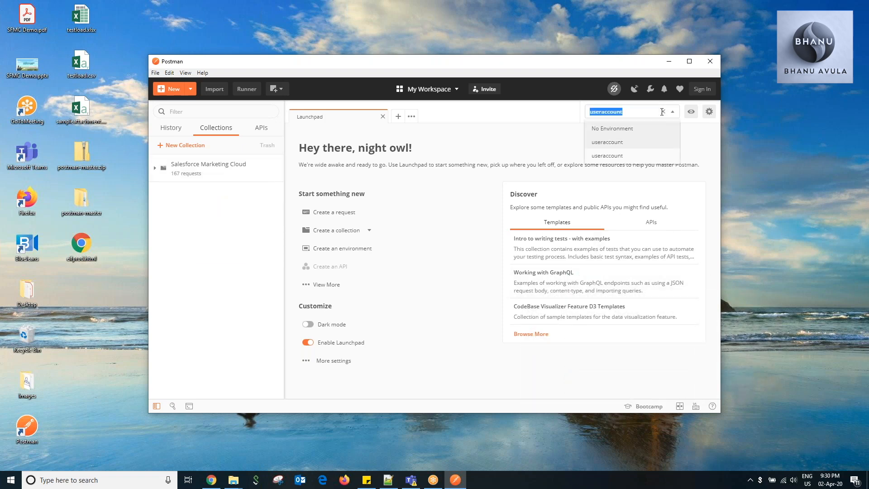
{"action": "left_click", "coordinate": [524, 108]}
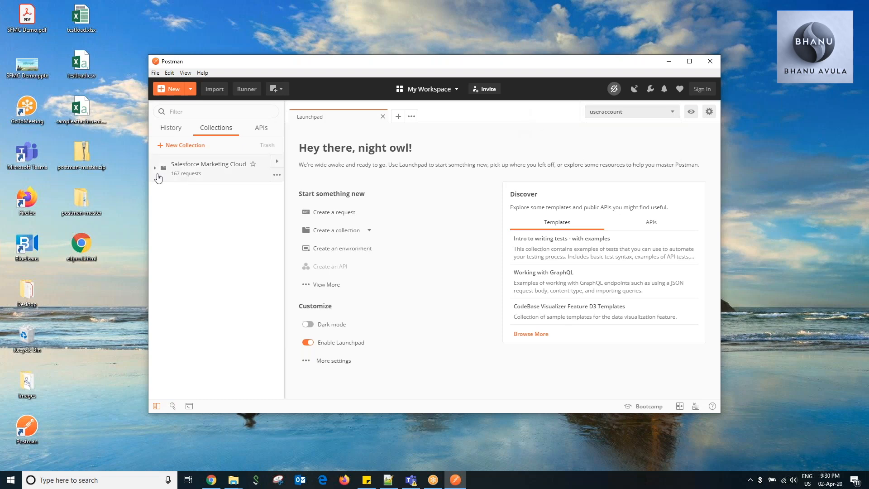
{"action": "left_click", "coordinate": [155, 169]}
{"action": "scroll", "coordinate": [214, 284], "scroll_direction": "down", "scroll_amount": 1}
{"action": "scroll", "coordinate": [213, 284], "scroll_direction": "up", "scroll_amount": 1}
{"action": "scroll", "coordinate": [200, 326], "scroll_direction": "down", "scroll_amount": 8}
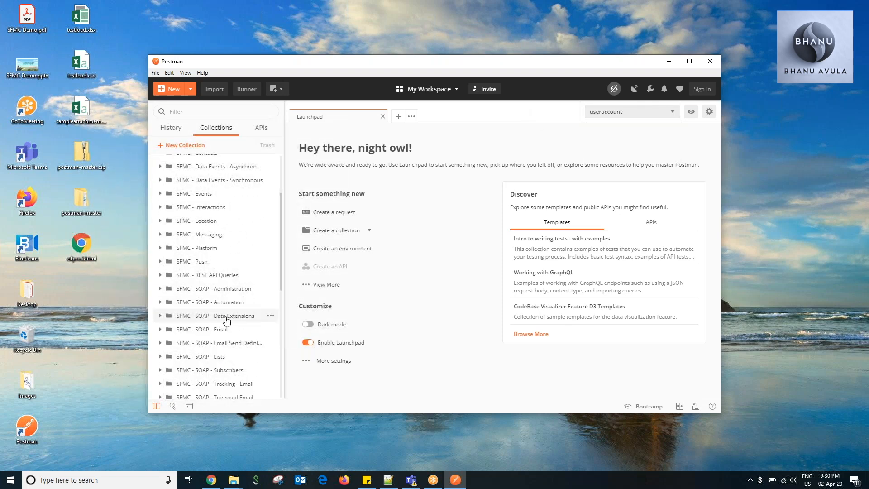
{"action": "scroll", "coordinate": [227, 317], "scroll_direction": "up", "scroll_amount": 3}
{"action": "scroll", "coordinate": [225, 299], "scroll_direction": "down", "scroll_amount": 3}
{"action": "scroll", "coordinate": [227, 304], "scroll_direction": "down", "scroll_amount": 5}
{"action": "scroll", "coordinate": [225, 308], "scroll_direction": "up", "scroll_amount": 5}
{"action": "scroll", "coordinate": [225, 308], "scroll_direction": "up", "scroll_amount": 4}
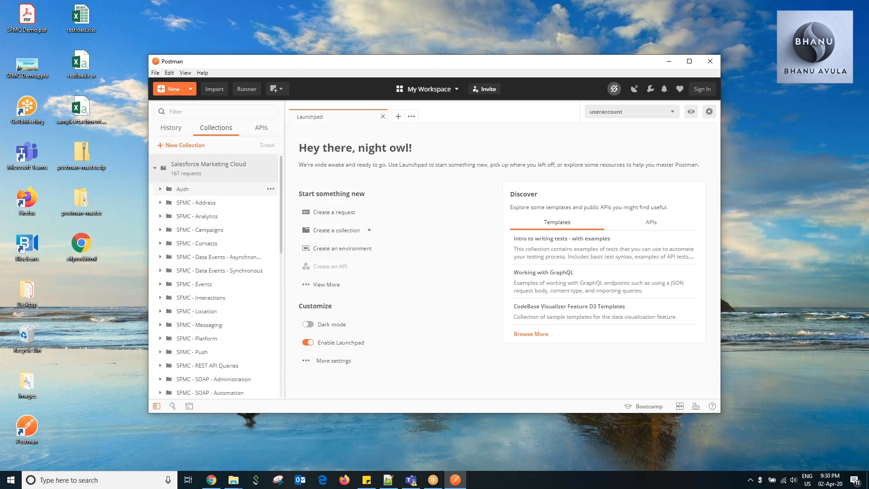
Open the Request SFMC Token request in the Auth folder and examine its body and the useraccount environment variables.
{"action": "left_click", "coordinate": [170, 190]}
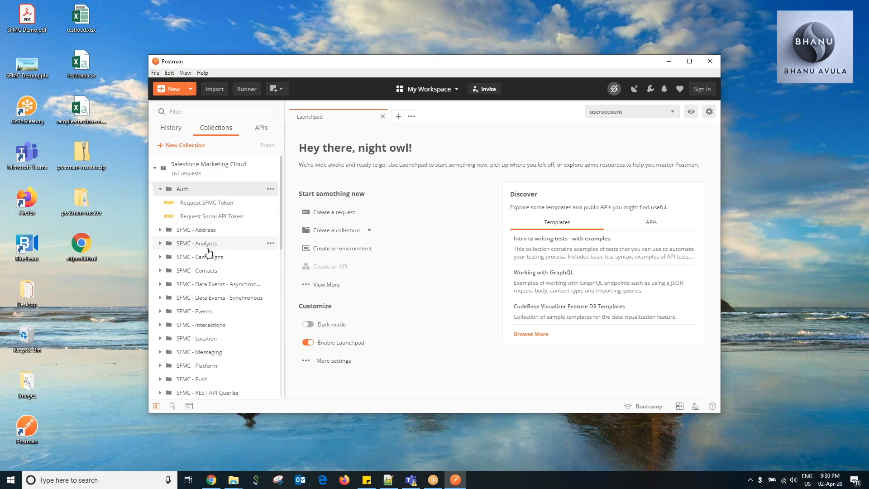
{"action": "left_click", "coordinate": [179, 202]}
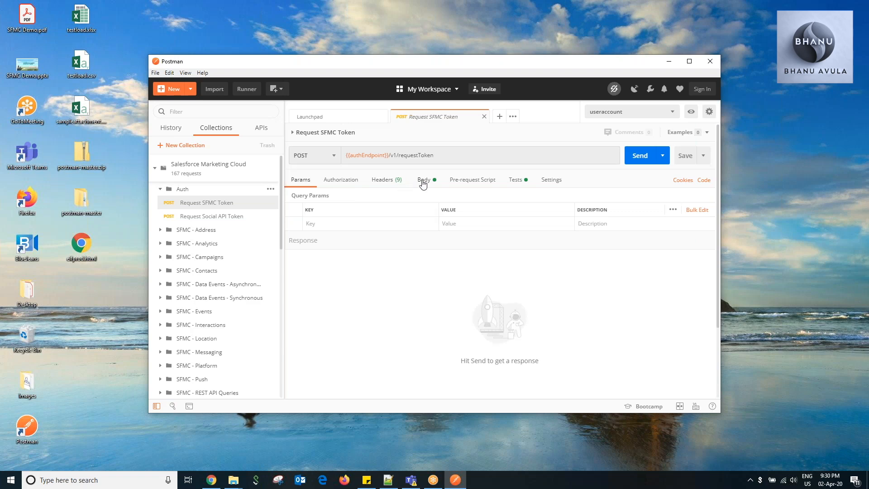
{"action": "left_click", "coordinate": [423, 181]}
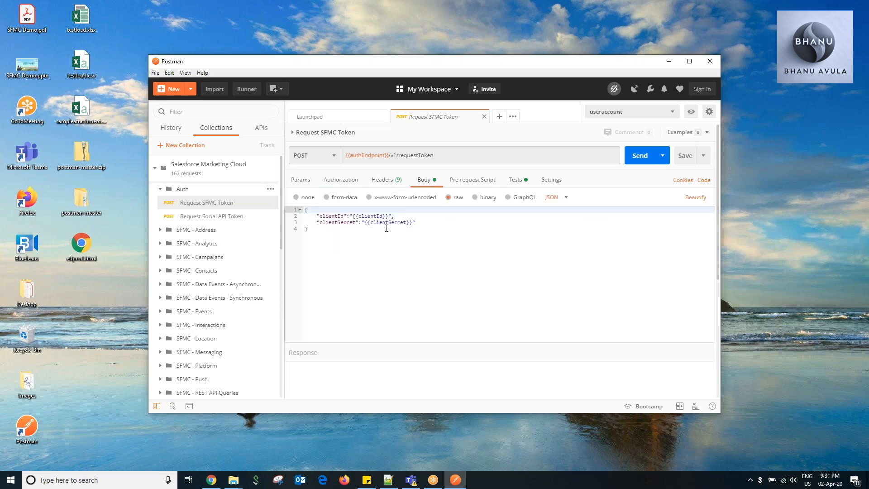
{"action": "mouse_move", "coordinate": [374, 156]}
{"action": "left_click", "coordinate": [691, 112]}
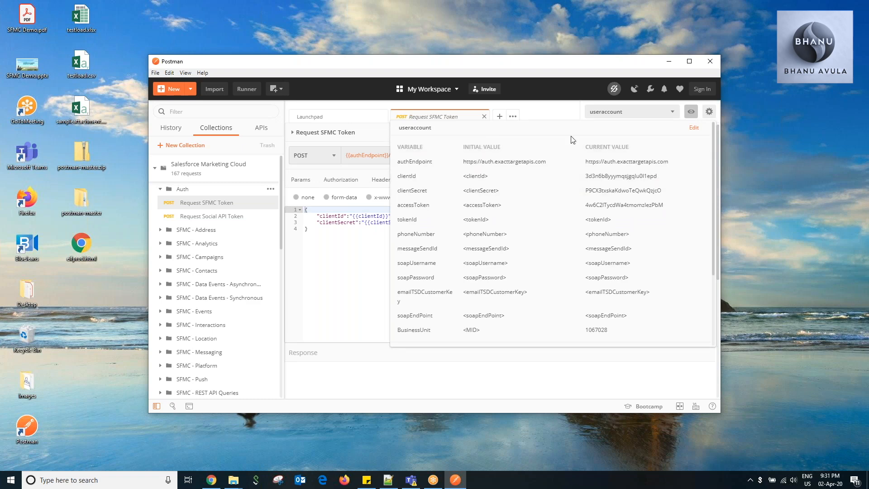
Replace the clientId placeholder in the token request body with the Client Id from the TrainingUser032020 package in Marketing Cloud Setup.
{"action": "left_click", "coordinate": [691, 111]}
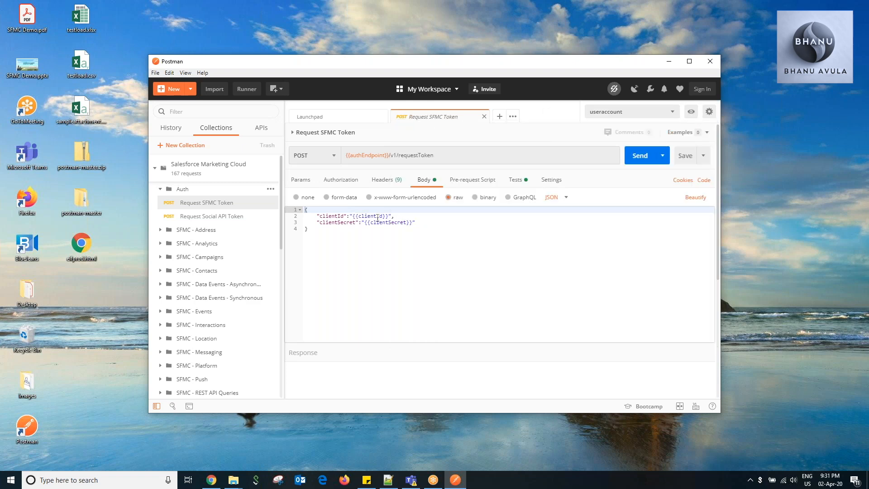
{"action": "mouse_move", "coordinate": [360, 158]}
{"action": "left_click", "coordinate": [211, 480]}
{"action": "double_click", "coordinate": [370, 316]}
{"action": "key", "text": "ctrl+c"}
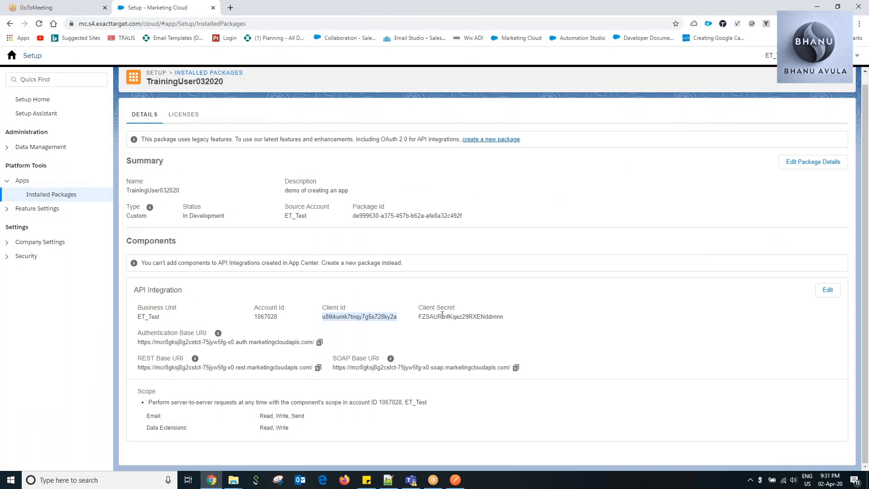
{"action": "key", "text": "alt+Tab"}
{"action": "left_click_drag", "start_coordinate": [352, 217], "coordinate": [391, 217]}
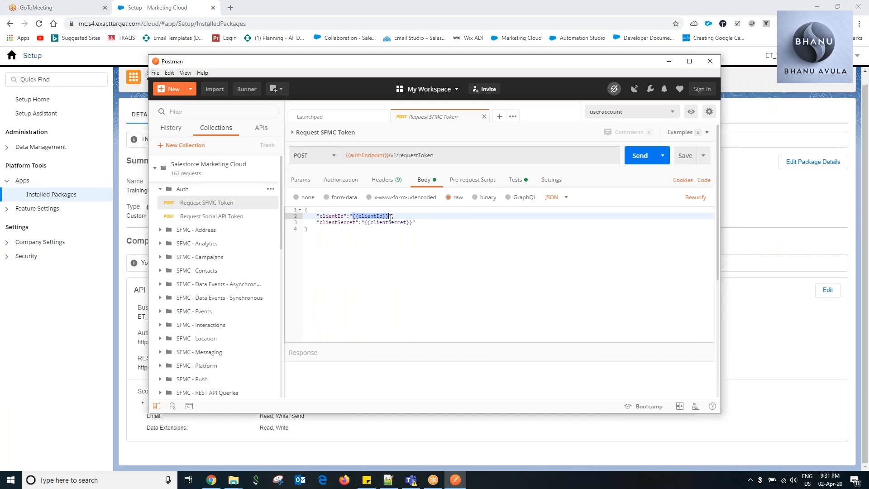
{"action": "key", "text": "ctrl+v"}
Replace the clientSecret placeholder in the token request body with the Client Secret copied from the package's API Integration details.
{"action": "key", "text": "alt+Tab"}
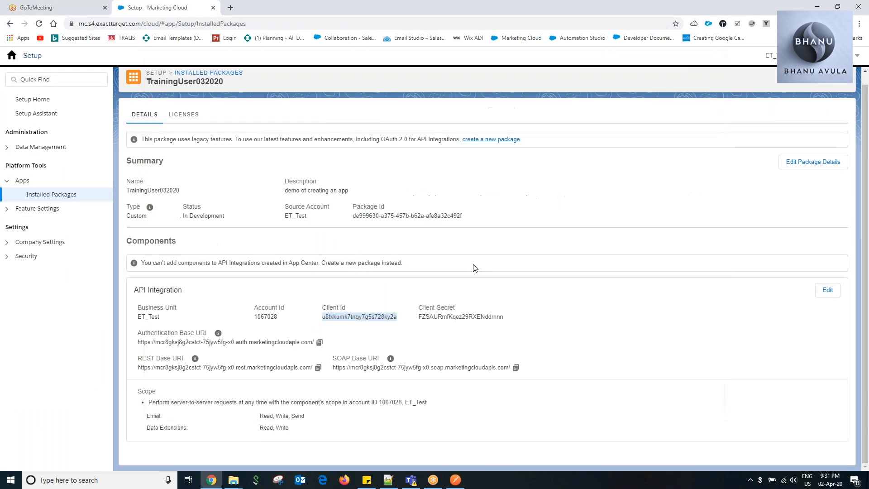
{"action": "left_click", "coordinate": [435, 317]}
{"action": "double_click", "coordinate": [434, 318]}
{"action": "key", "text": "ctrl+c"}
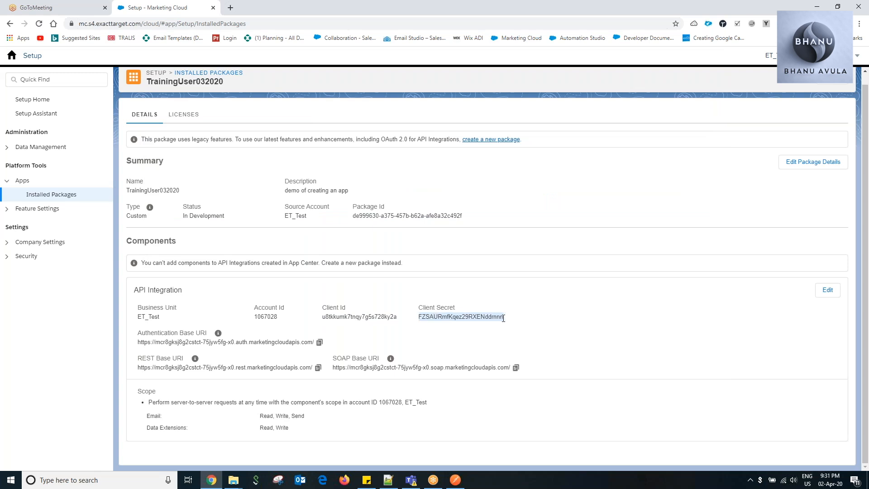
{"action": "key", "text": "alt+Tab"}
{"action": "left_click_drag", "start_coordinate": [364, 224], "coordinate": [413, 223]}
{"action": "key", "text": "ctrl+v"}
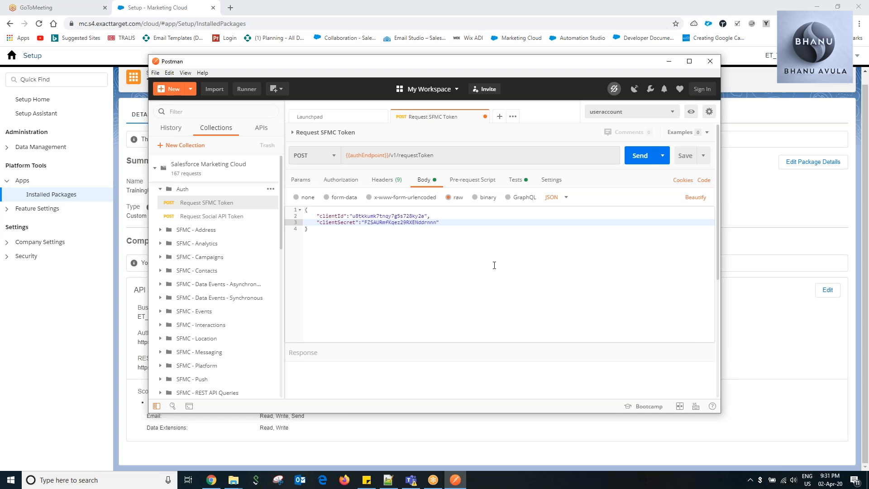
Check the useraccount environment variables, send the Request SFMC Token request and review its response.
{"action": "left_click", "coordinate": [691, 112]}
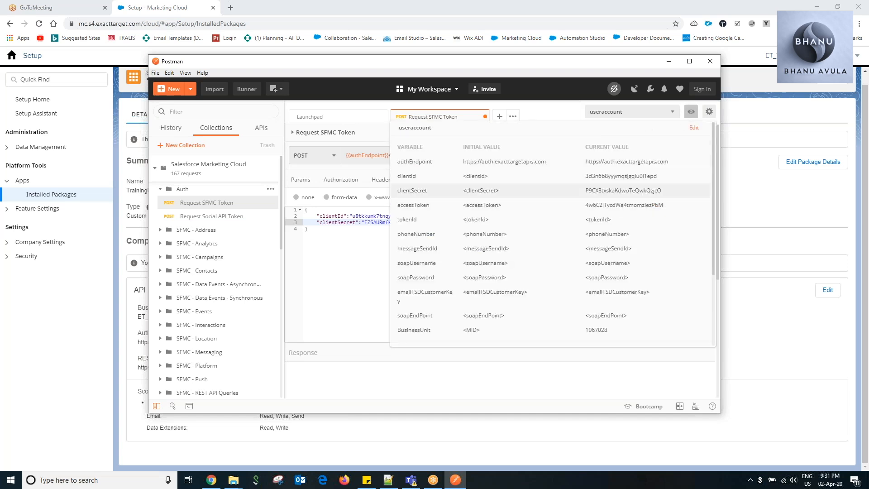
{"action": "left_click", "coordinate": [376, 135]}
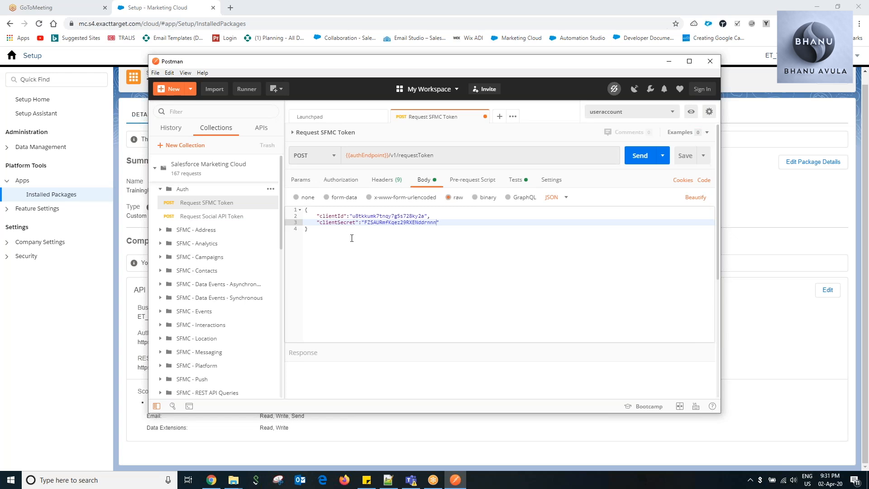
{"action": "left_click", "coordinate": [640, 158]}
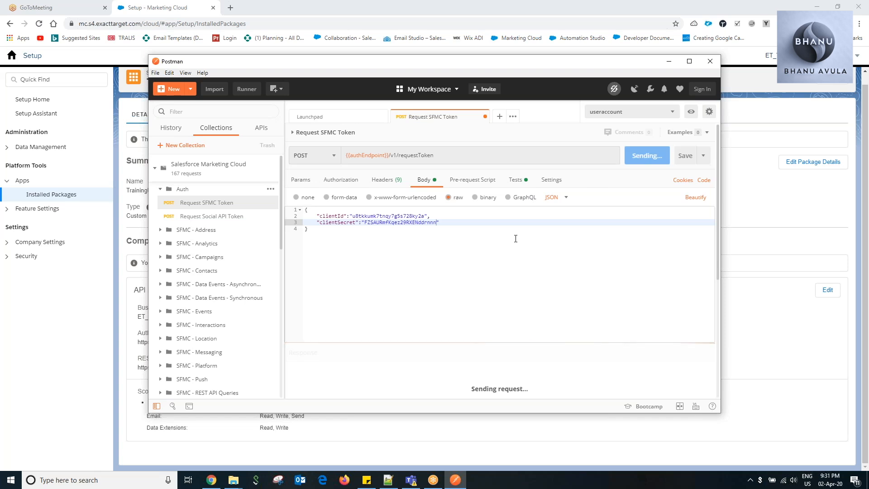
{"action": "scroll", "coordinate": [514, 236], "scroll_direction": "down", "scroll_amount": 3}
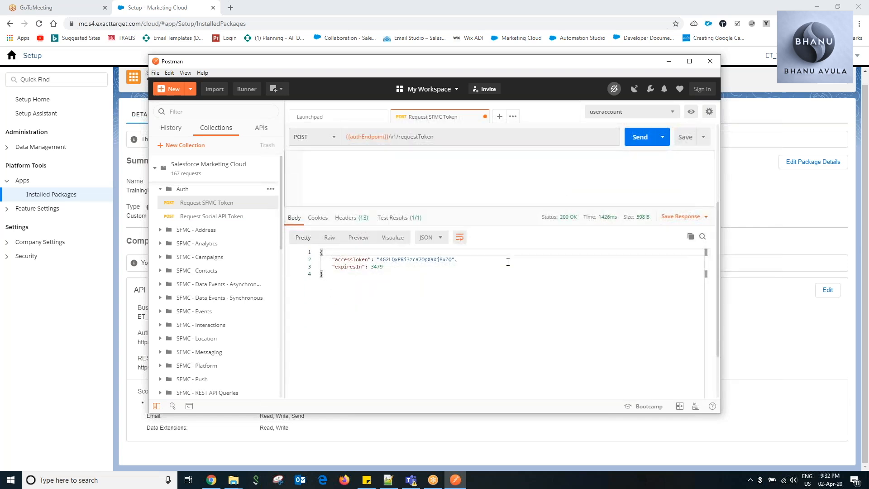
{"action": "scroll", "coordinate": [451, 278], "scroll_direction": "up", "scroll_amount": 3}
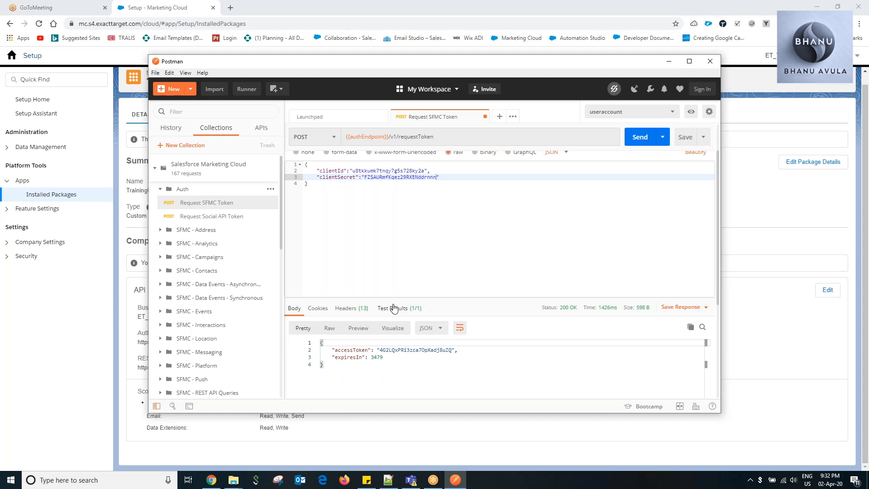
Minimize Postman and open the Marketing Cloud API guide from Salesforce's Developer Documentation in a new browser tab.
{"action": "left_click", "coordinate": [668, 62]}
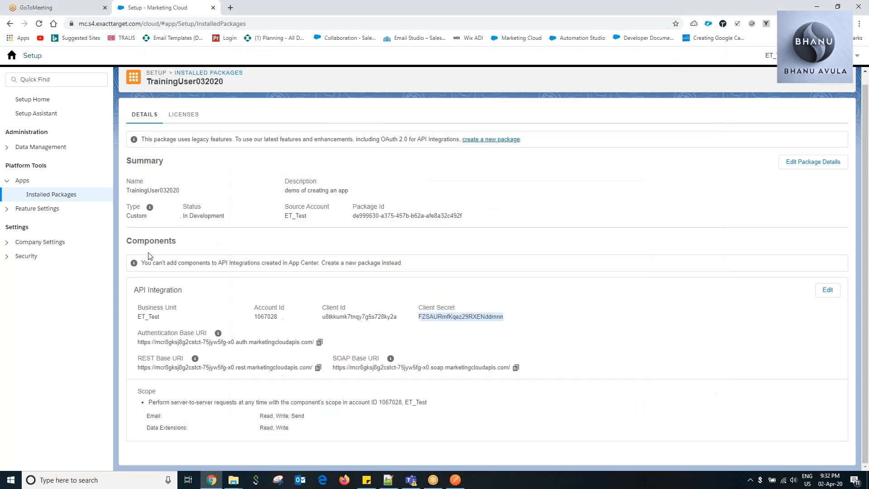
{"action": "left_click", "coordinate": [234, 12]}
{"action": "left_click", "coordinate": [637, 38]}
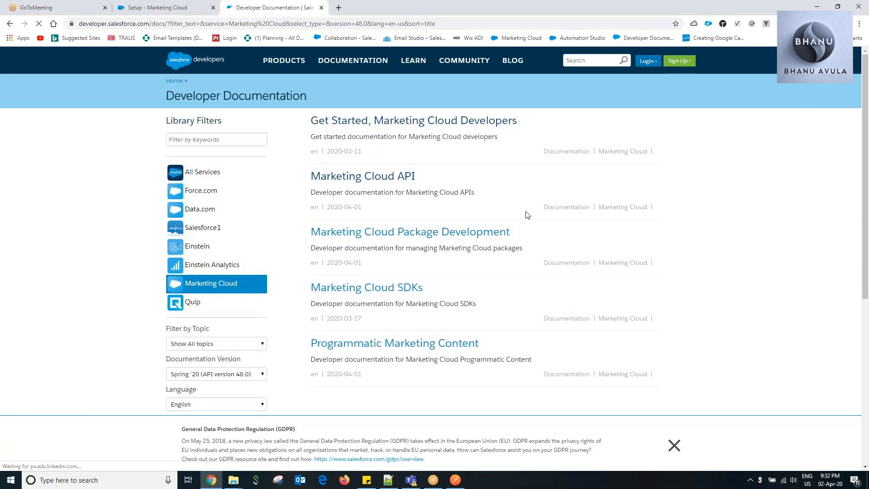
{"action": "left_click", "coordinate": [377, 178]}
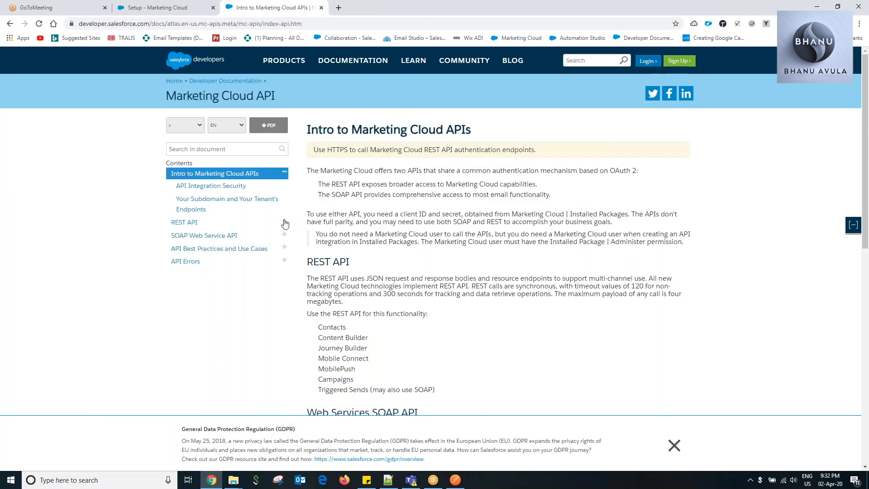
Open the Send Email page under REST API, REST Reference, Messaging in the Marketing Cloud API documentation.
{"action": "left_click", "coordinate": [285, 222]}
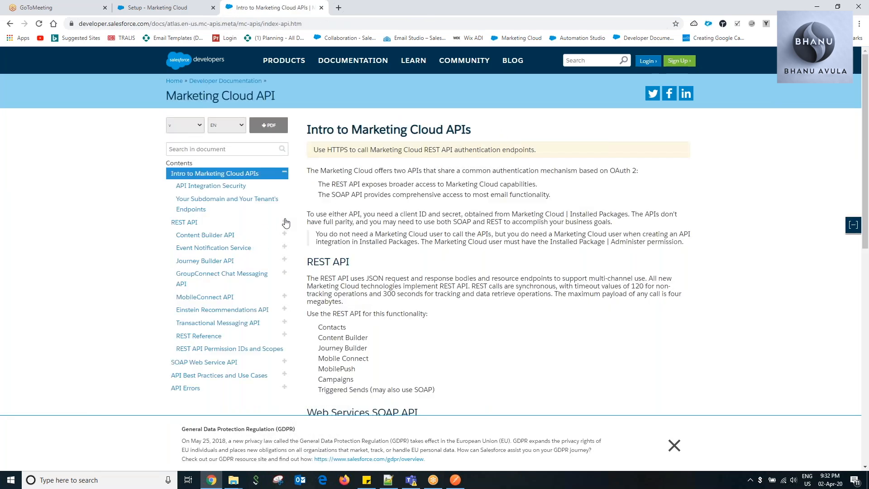
{"action": "left_click", "coordinate": [215, 337]}
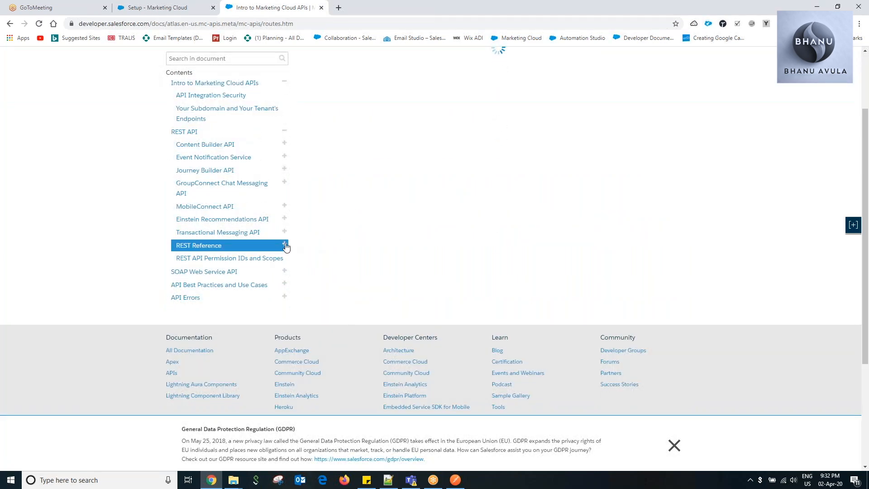
{"action": "left_click", "coordinate": [284, 244]}
{"action": "scroll", "coordinate": [223, 267], "scroll_direction": "down", "scroll_amount": 2}
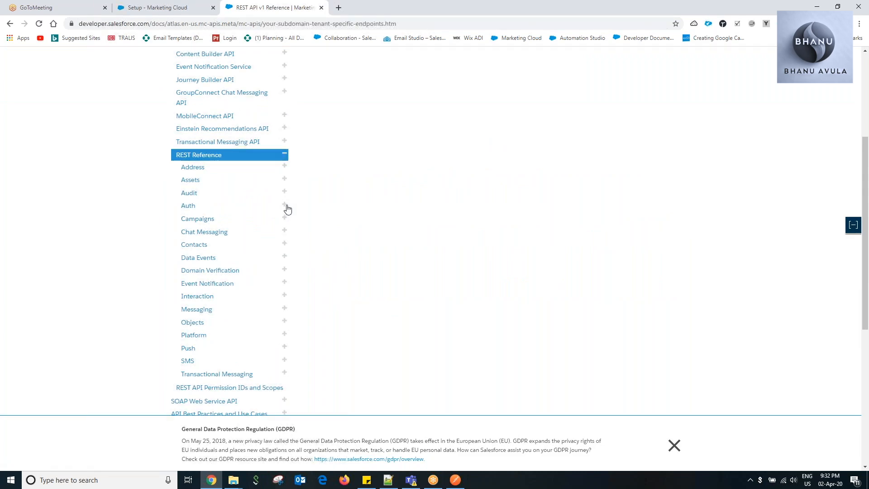
{"action": "scroll", "coordinate": [278, 292], "scroll_direction": "down", "scroll_amount": 3}
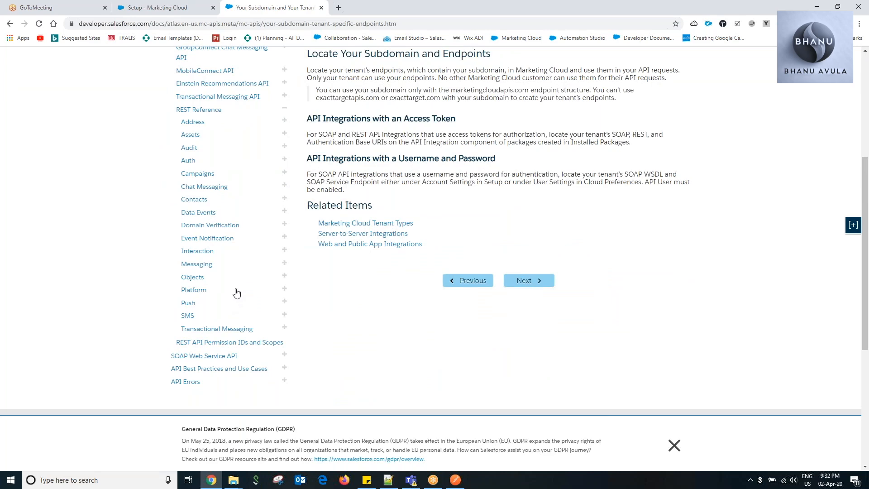
{"action": "left_click", "coordinate": [284, 263]}
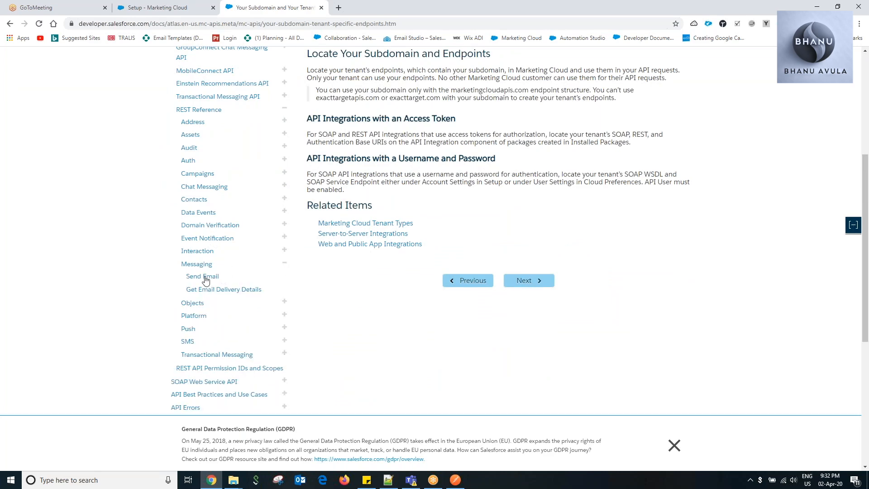
{"action": "left_click", "coordinate": [204, 278]}
Examine the overview, URL parameters and JSON parameters of the messageDefinitionSends POST call.
{"action": "scroll", "coordinate": [443, 239], "scroll_direction": "down", "scroll_amount": 4}
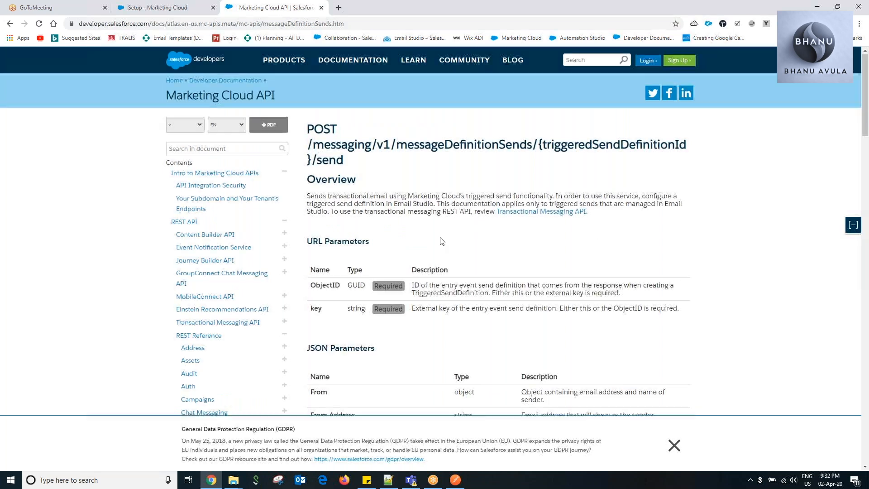
{"action": "scroll", "coordinate": [447, 247], "scroll_direction": "down", "scroll_amount": 2}
{"action": "scroll", "coordinate": [432, 222], "scroll_direction": "up", "scroll_amount": 2}
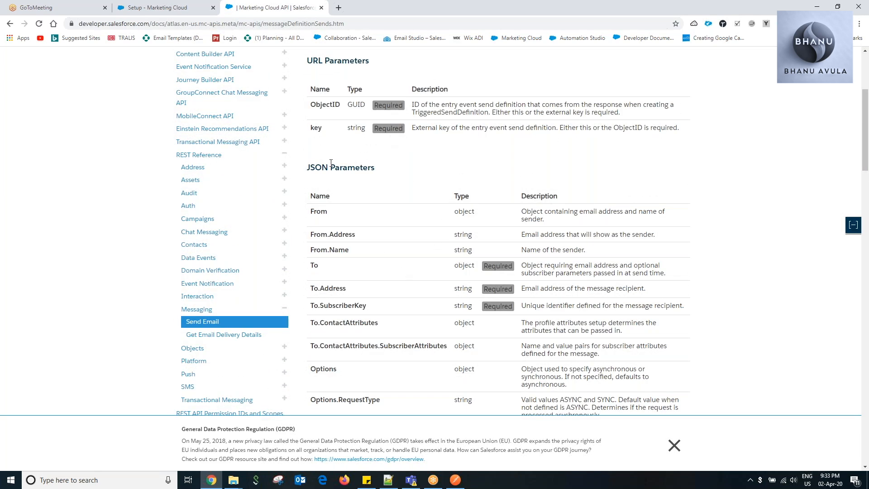
{"action": "scroll", "coordinate": [425, 249], "scroll_direction": "up", "scroll_amount": 1}
{"action": "scroll", "coordinate": [425, 249], "scroll_direction": "up", "scroll_amount": 2}
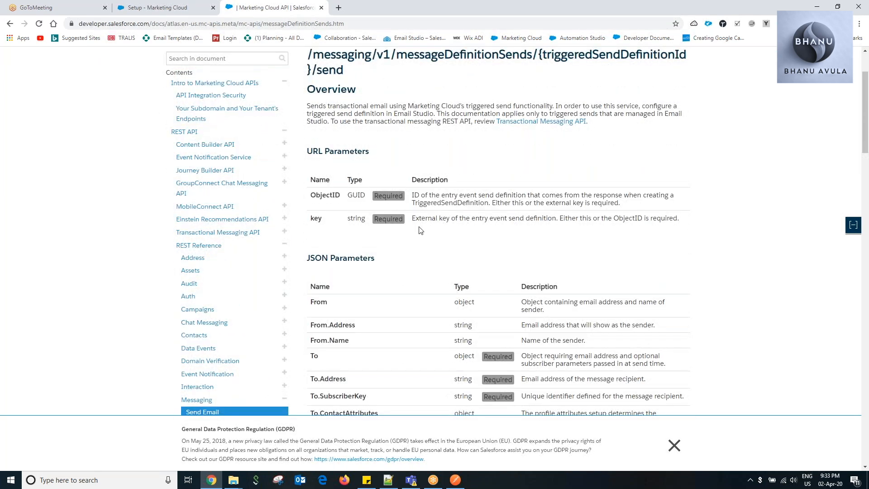
{"action": "scroll", "coordinate": [397, 238], "scroll_direction": "down", "scroll_amount": 3}
{"action": "scroll", "coordinate": [399, 237], "scroll_direction": "up", "scroll_amount": 1}
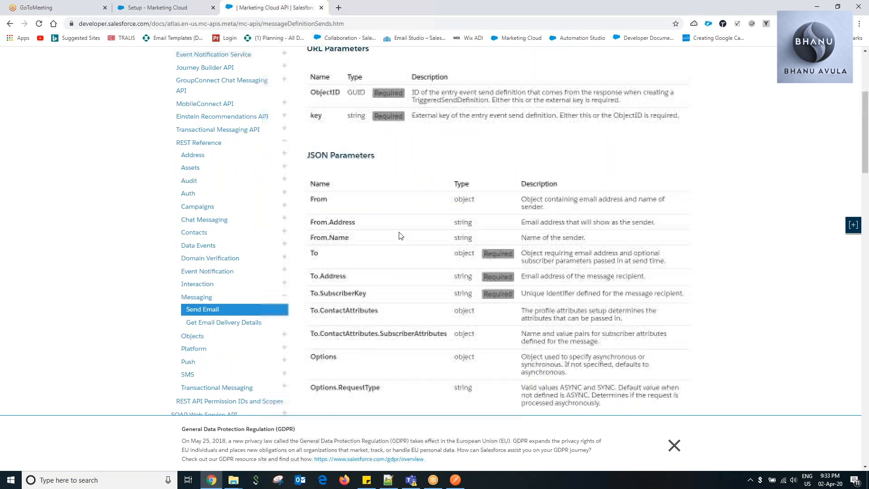
{"action": "scroll", "coordinate": [400, 236], "scroll_direction": "up", "scroll_amount": 4}
{"action": "scroll", "coordinate": [401, 232], "scroll_direction": "down", "scroll_amount": 7}
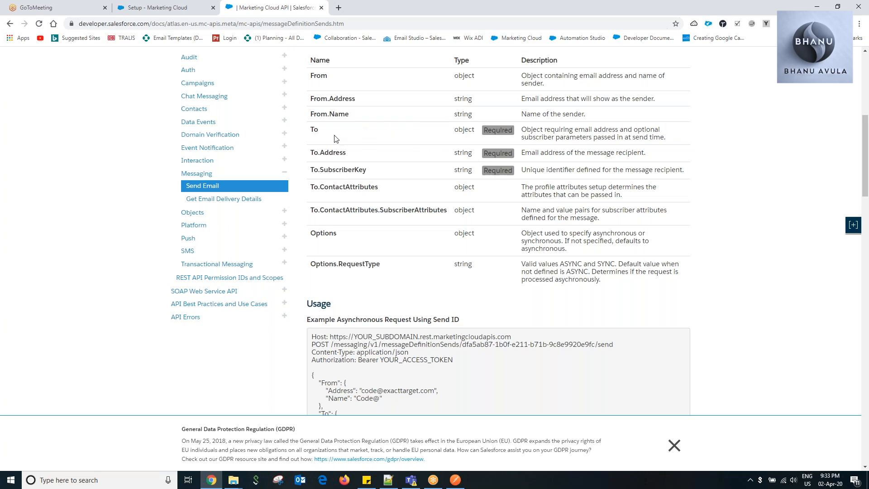
Examine the asynchronous and synchronous example requests using Send ID and Customer Key in the Usage section.
{"action": "scroll", "coordinate": [348, 213], "scroll_direction": "down", "scroll_amount": 3}
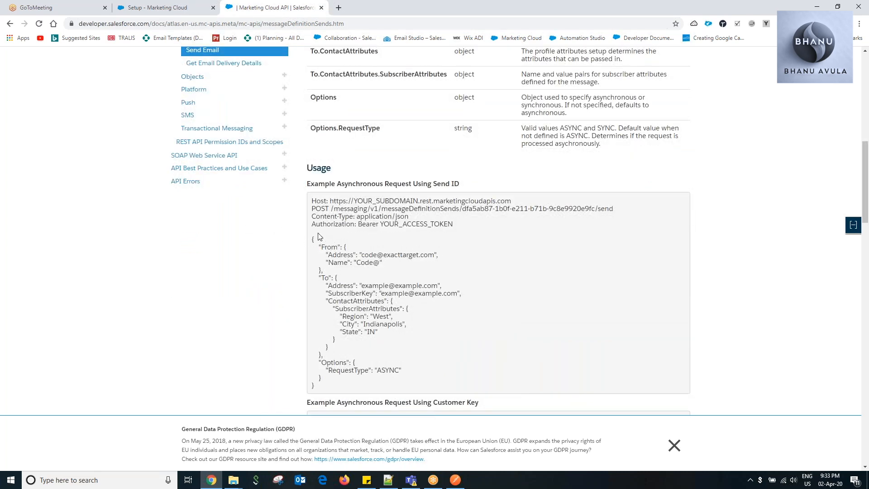
{"action": "scroll", "coordinate": [363, 257], "scroll_direction": "down", "scroll_amount": 4}
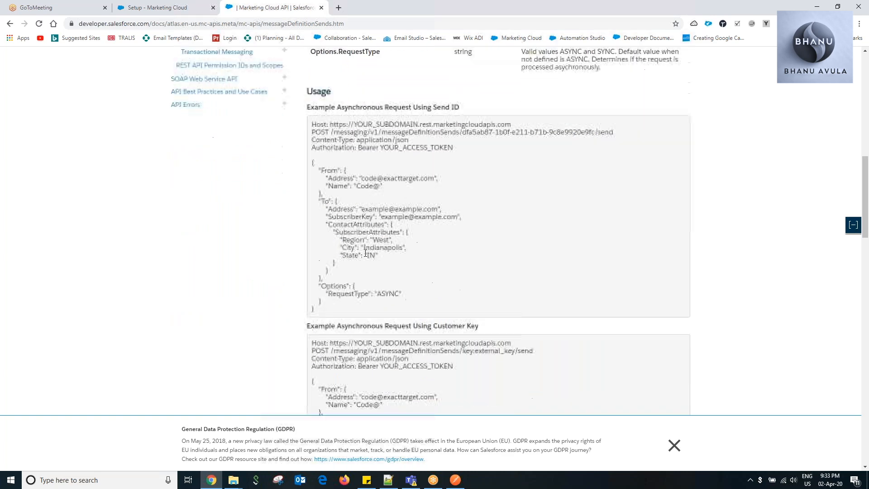
{"action": "scroll", "coordinate": [444, 260], "scroll_direction": "up", "scroll_amount": 3}
{"action": "scroll", "coordinate": [409, 322], "scroll_direction": "down", "scroll_amount": 5}
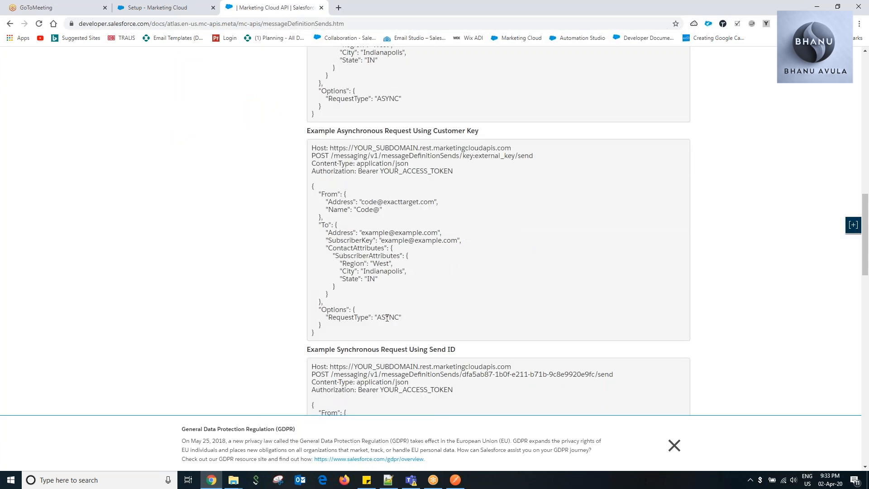
{"action": "scroll", "coordinate": [399, 317], "scroll_direction": "up", "scroll_amount": 4}
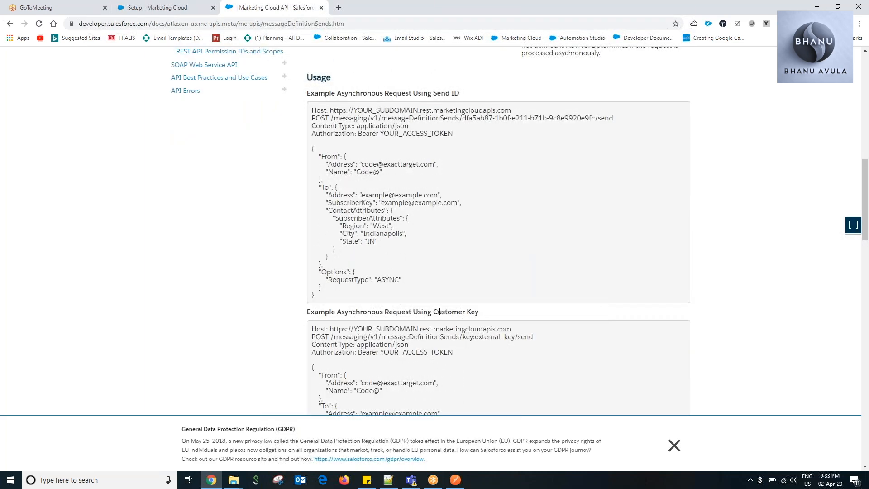
{"action": "scroll", "coordinate": [440, 311], "scroll_direction": "down", "scroll_amount": 10}
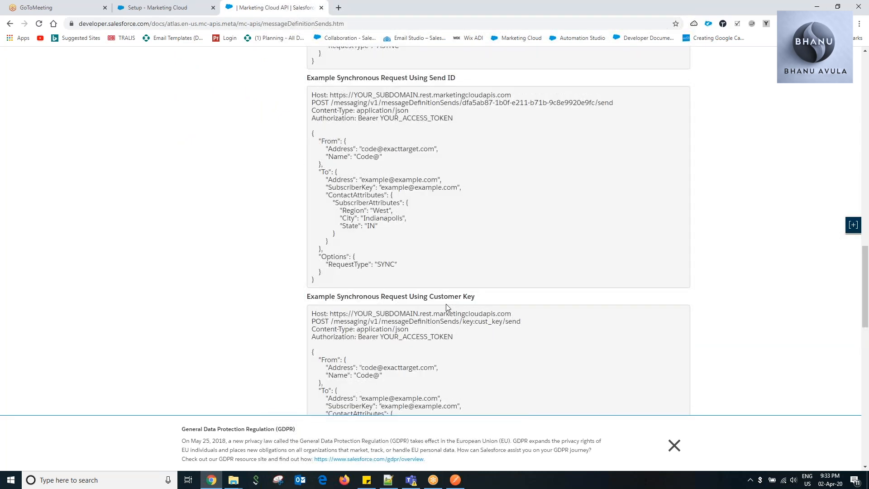
{"action": "scroll", "coordinate": [480, 306], "scroll_direction": "down", "scroll_amount": 3}
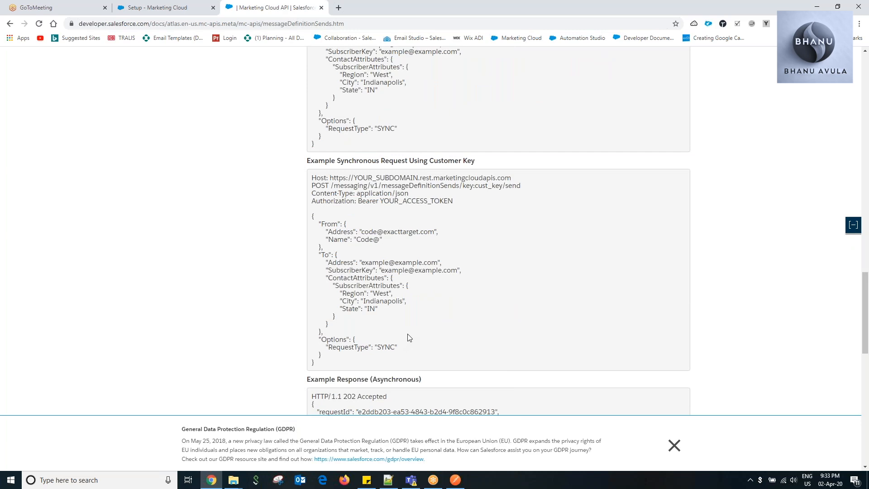
{"action": "scroll", "coordinate": [409, 337], "scroll_direction": "up", "scroll_amount": 10}
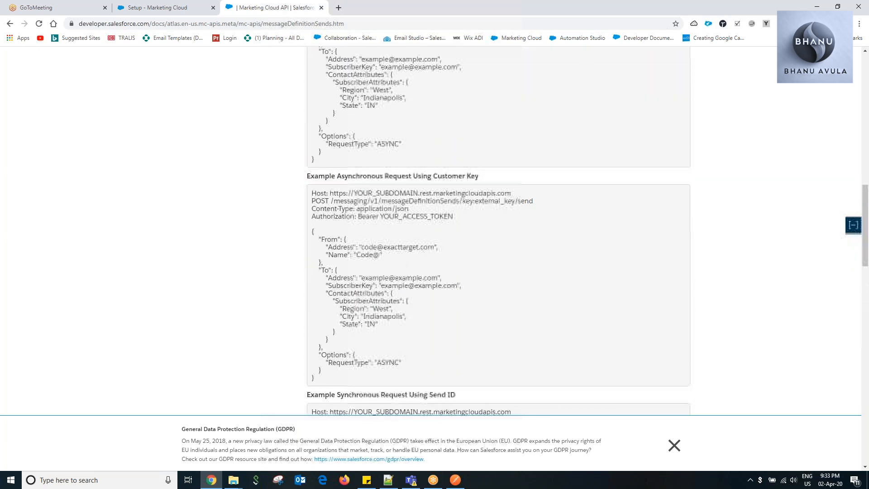
{"action": "scroll", "coordinate": [413, 329], "scroll_direction": "up", "scroll_amount": 3}
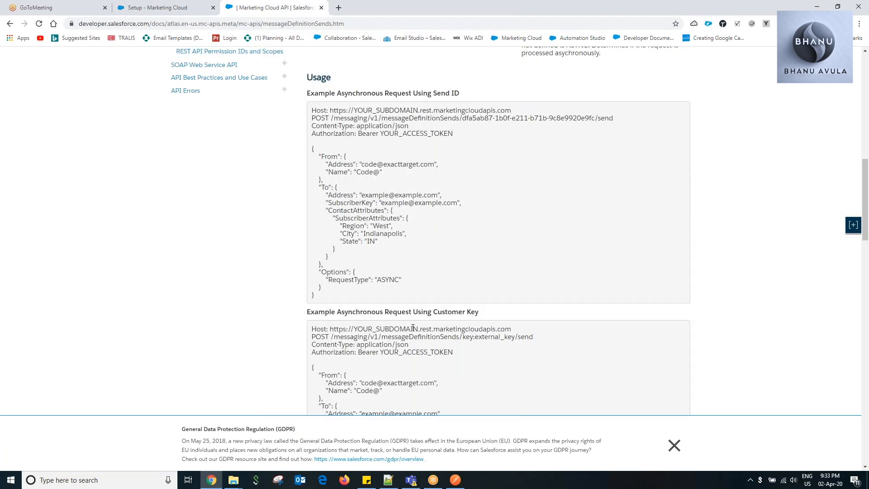
{"action": "scroll", "coordinate": [413, 327], "scroll_direction": "down", "scroll_amount": 2}
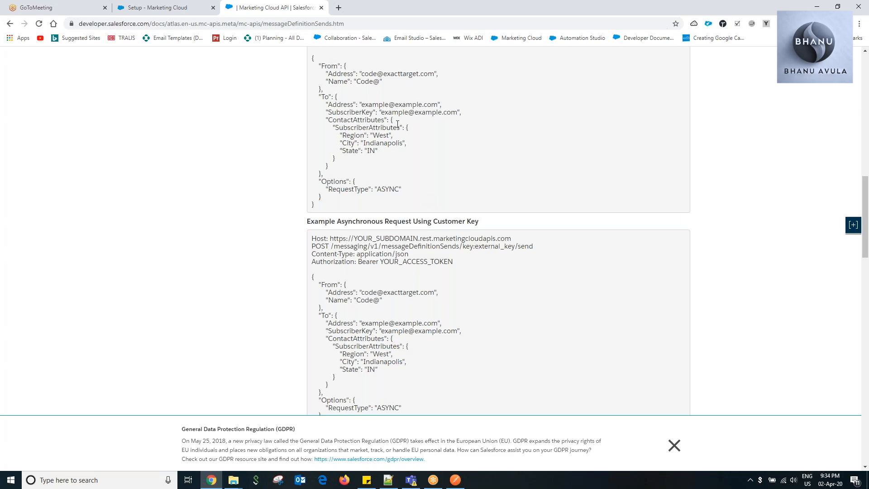
{"action": "scroll", "coordinate": [410, 152], "scroll_direction": "up", "scroll_amount": 6}
{"action": "scroll", "coordinate": [451, 153], "scroll_direction": "down", "scroll_amount": 5}
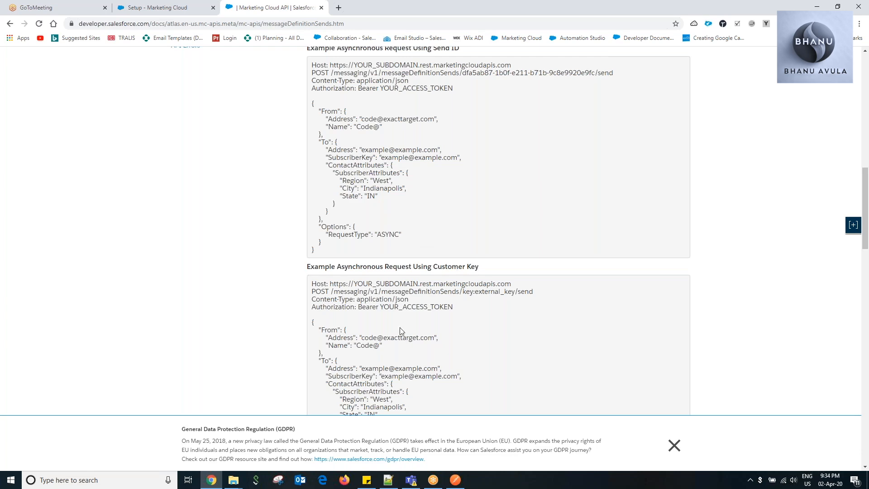
Copy the full Example Asynchronous Request Using Send ID from the Usage section of the Send Email documentation.
{"action": "scroll", "coordinate": [400, 327], "scroll_direction": "down", "scroll_amount": 4}
{"action": "scroll", "coordinate": [400, 328], "scroll_direction": "up", "scroll_amount": 3}
{"action": "scroll", "coordinate": [457, 306], "scroll_direction": "down", "scroll_amount": 1}
{"action": "scroll", "coordinate": [458, 304], "scroll_direction": "up", "scroll_amount": 5}
{"action": "scroll", "coordinate": [471, 280], "scroll_direction": "down", "scroll_amount": 10}
{"action": "scroll", "coordinate": [474, 272], "scroll_direction": "up", "scroll_amount": 9}
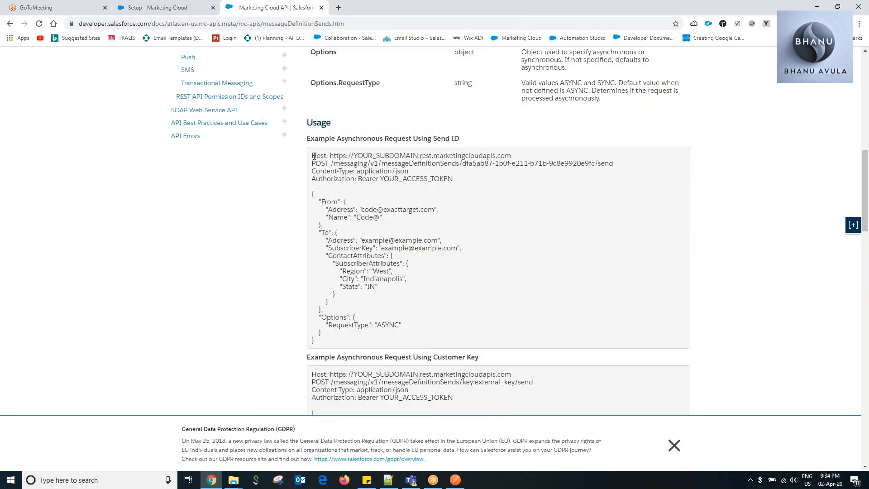
{"action": "left_click_drag", "start_coordinate": [313, 154], "coordinate": [353, 344]}
{"action": "key", "text": "ctrl+c"}
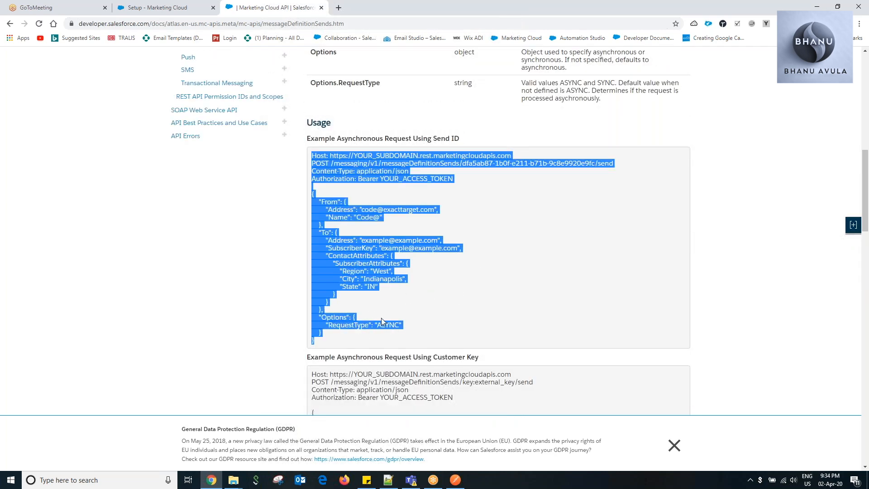
Switch to Notepad++ and paste the copied example request into the note, three lines below "API setup.".
{"action": "key", "text": "alt+Tab"}
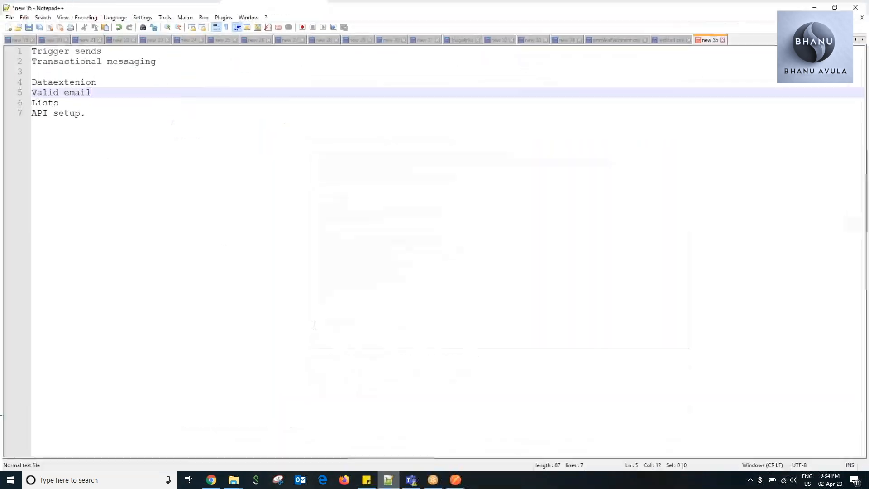
{"action": "left_click", "coordinate": [265, 157]}
{"action": "key", "text": "Return"}
{"action": "key", "text": "Return"}
{"action": "key", "text": "Return"}
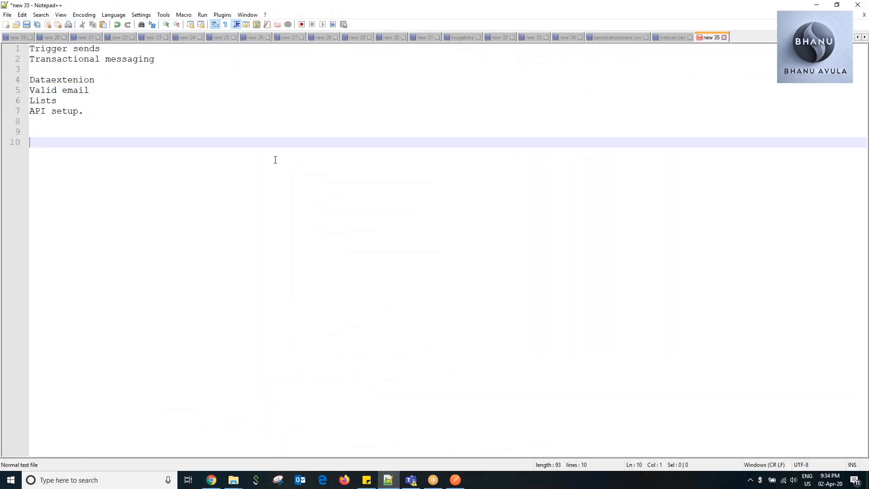
{"action": "key", "text": "ctrl+v"}
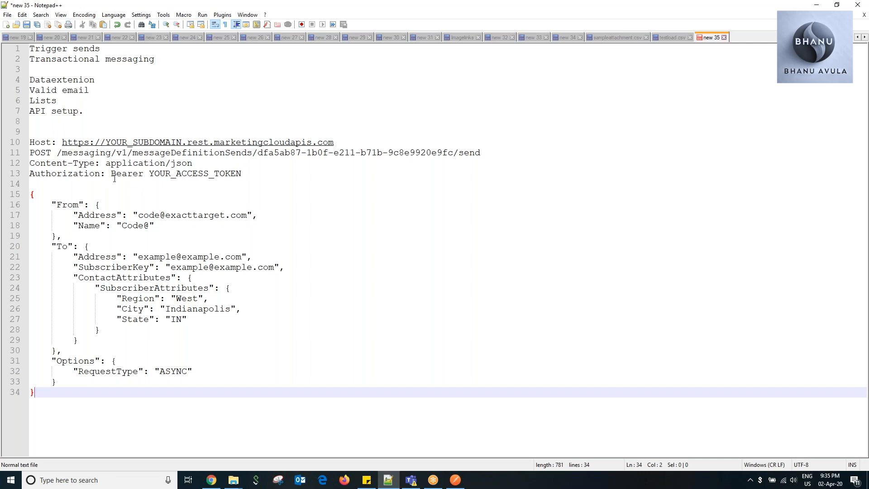
{"action": "double_click", "coordinate": [180, 174]}
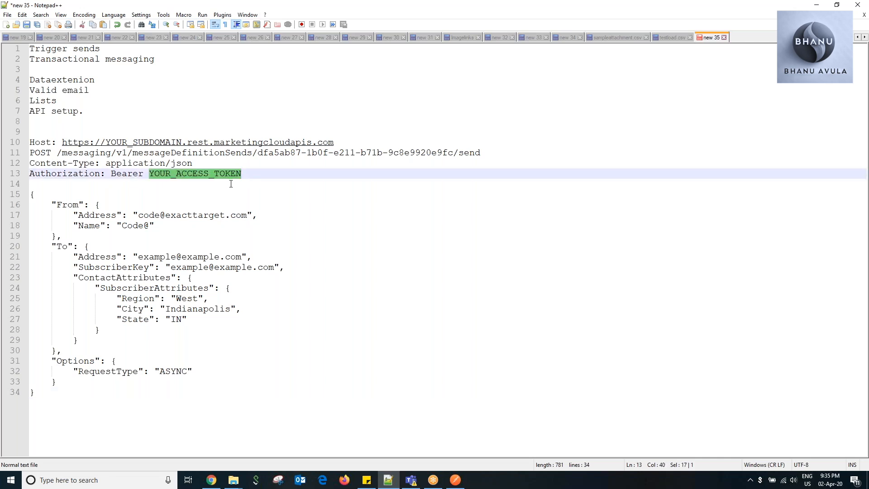
{"action": "left_click", "coordinate": [265, 216]}
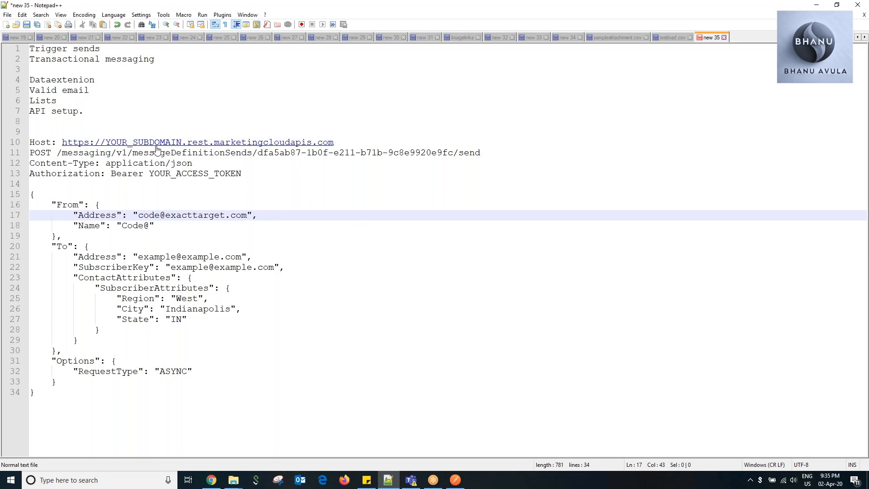
Copy the REST Base URI of the TrainingUser032020 package in Marketing Cloud and replace the placeholder Host URL in the Notepad++ note with it.
{"action": "left_click", "coordinate": [212, 480]}
{"action": "left_click", "coordinate": [156, 8]}
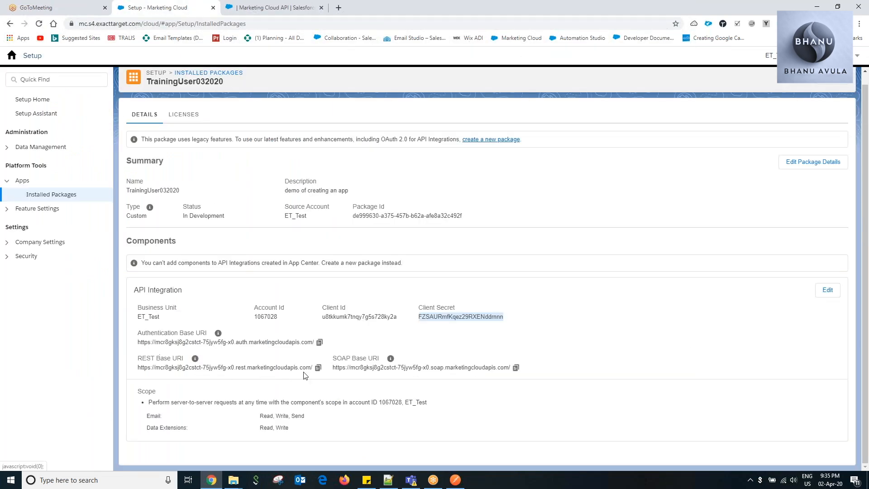
{"action": "left_click", "coordinate": [317, 369]}
{"action": "key", "text": "alt+Tab"}
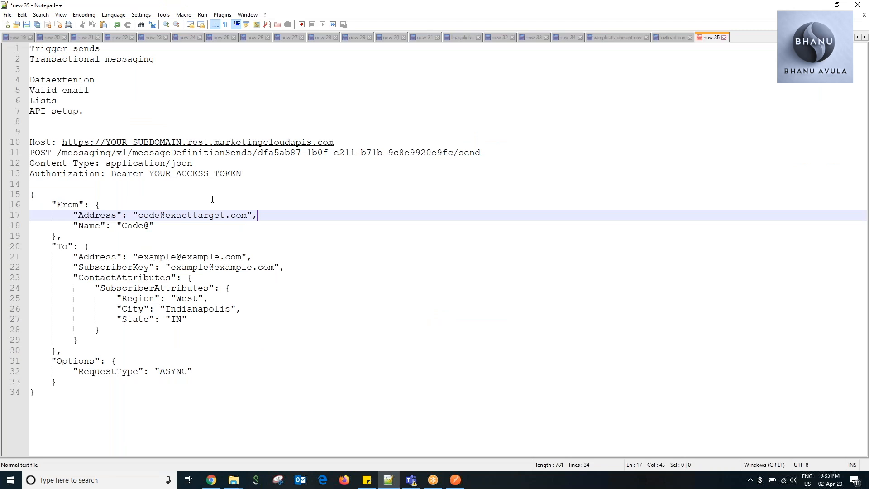
{"action": "left_click_drag", "start_coordinate": [334, 143], "coordinate": [62, 144]}
{"action": "key", "text": "ctrl+v"}
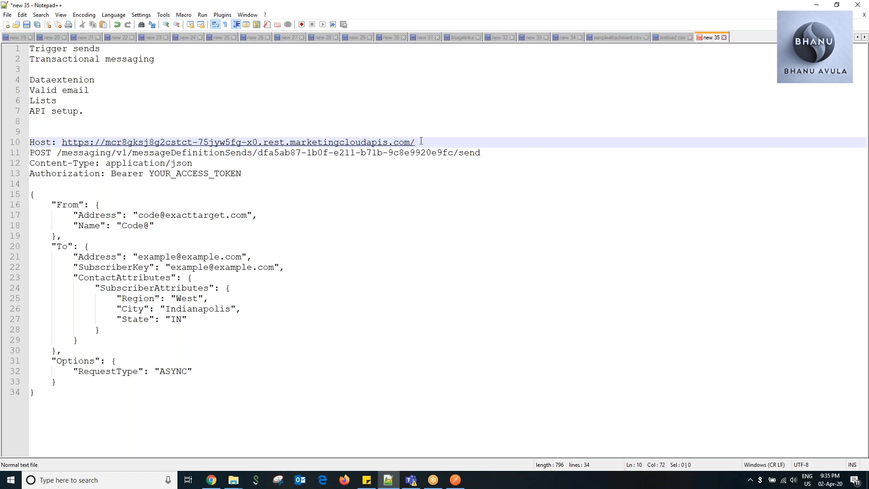
Copy the Host URL onto its own line between the Authorization header and the JSON body, with blank lines before it.
{"action": "left_click_drag", "start_coordinate": [415, 142], "coordinate": [62, 142]}
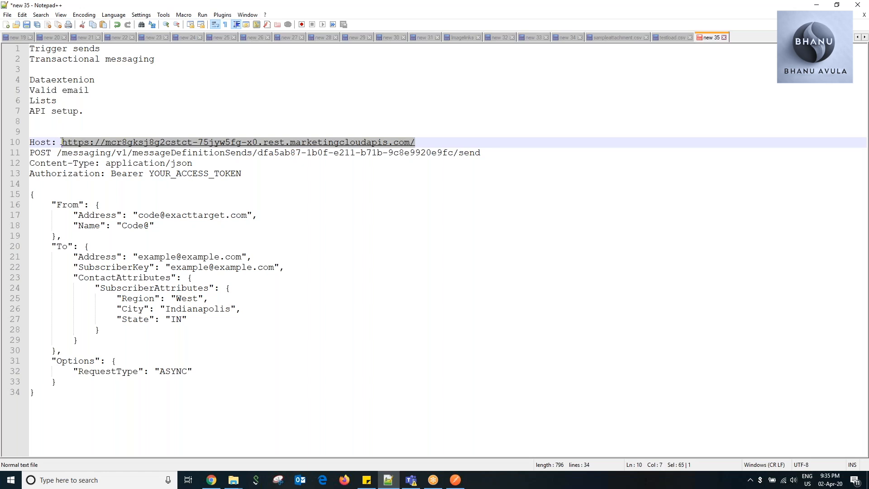
{"action": "left_click", "coordinate": [320, 176]}
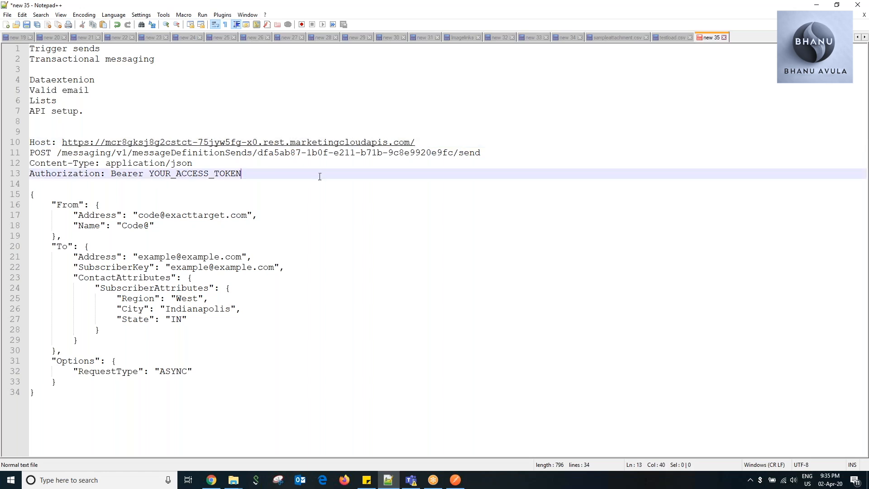
{"action": "key", "text": "Return"}
{"action": "key", "text": "Return"}
{"action": "key", "text": "Return"}
{"action": "key", "text": "ctrl+v"}
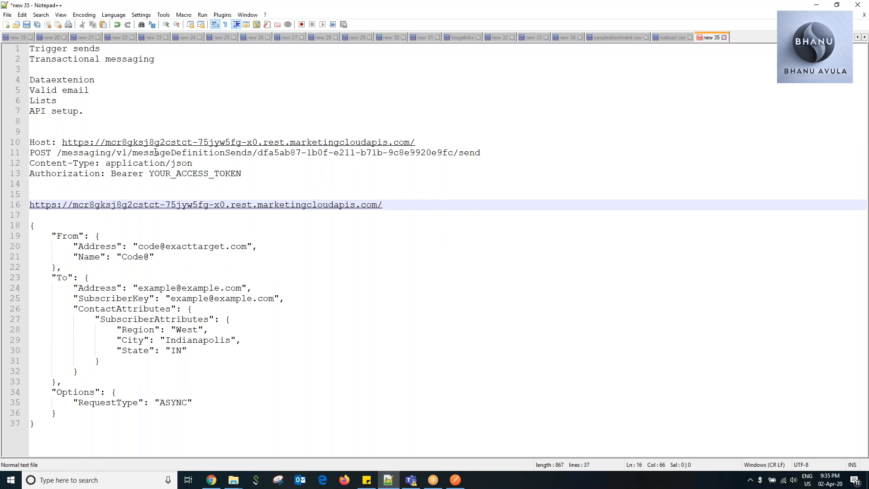
Replace the standalone URL in the note with the full messageDefinitionSends URL ending in key:90385/send, copied from testload.csv.
{"action": "left_click", "coordinate": [669, 37]}
{"action": "left_click_drag", "start_coordinate": [656, 48], "coordinate": [5, 42]}
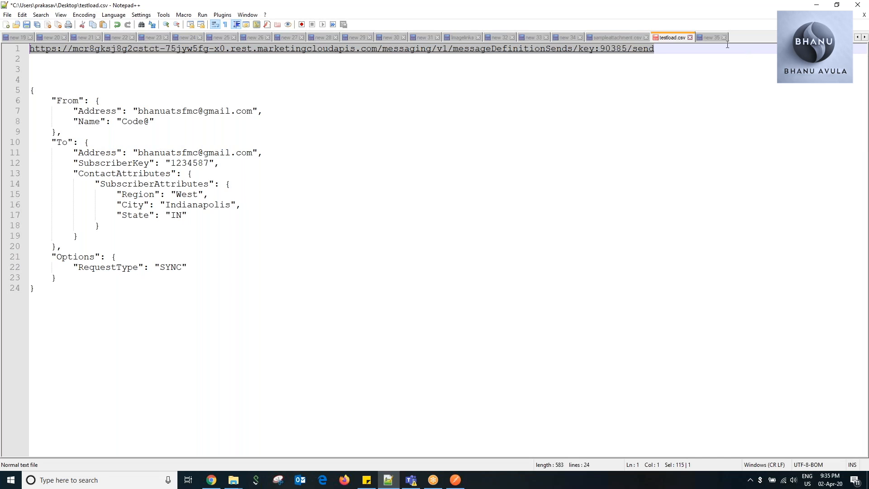
{"action": "left_click", "coordinate": [712, 38]}
{"action": "left_click_drag", "start_coordinate": [407, 204], "coordinate": [29, 204]}
{"action": "key", "text": "ctrl+v"}
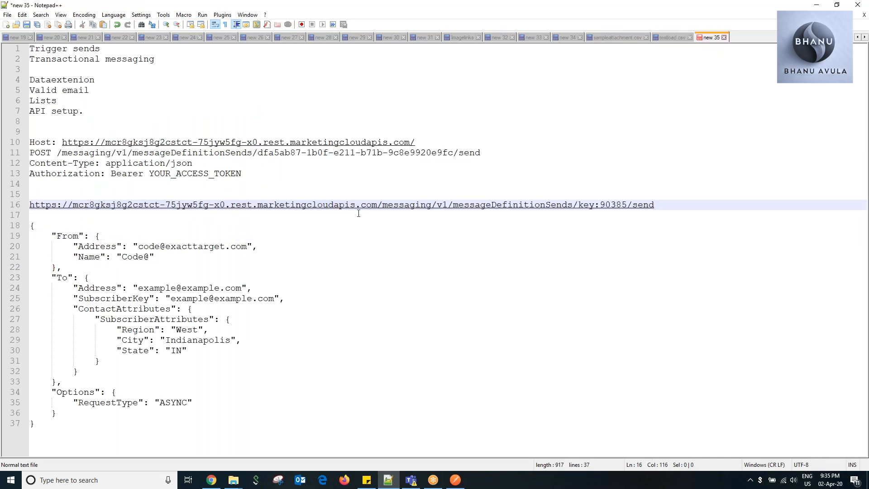
{"action": "left_click_drag", "start_coordinate": [57, 153], "coordinate": [398, 153]}
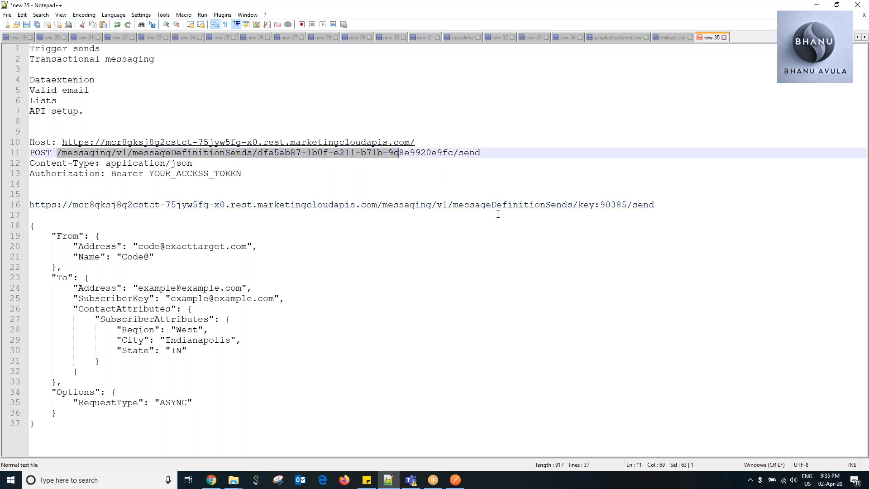
{"action": "left_click", "coordinate": [682, 206]}
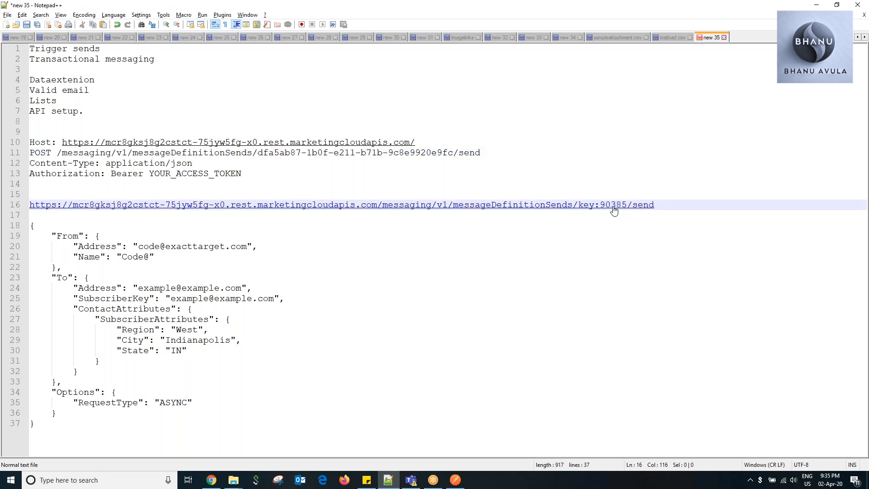
Switch to Marketing Cloud, open the My Trainings folder of triggered emails in Email Studio, and copy DemoTriggersend's external key.
{"action": "key", "text": "alt+Tab"}
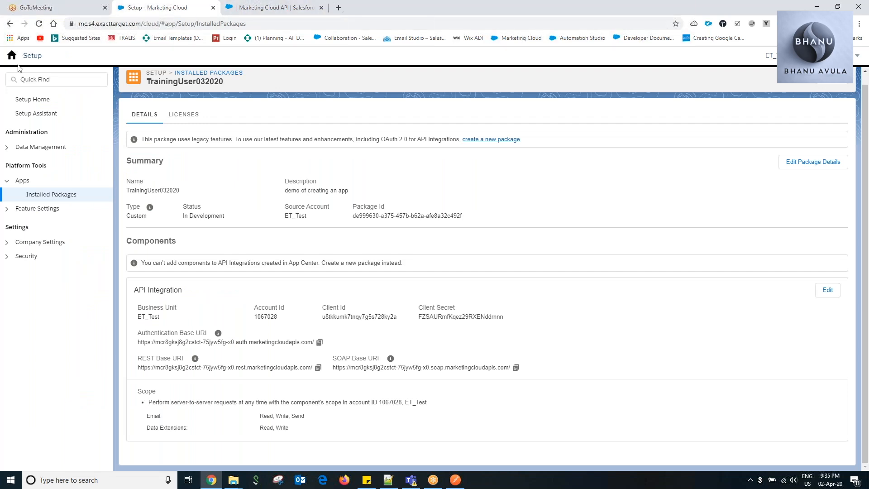
{"action": "mouse_move", "coordinate": [12, 63]}
{"action": "mouse_move", "coordinate": [20, 107]}
{"action": "left_click", "coordinate": [19, 133]}
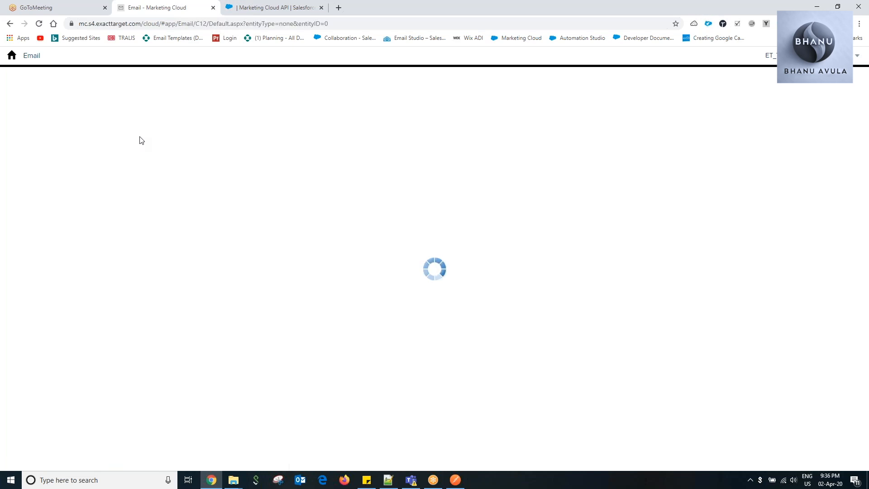
{"action": "mouse_move", "coordinate": [171, 59]}
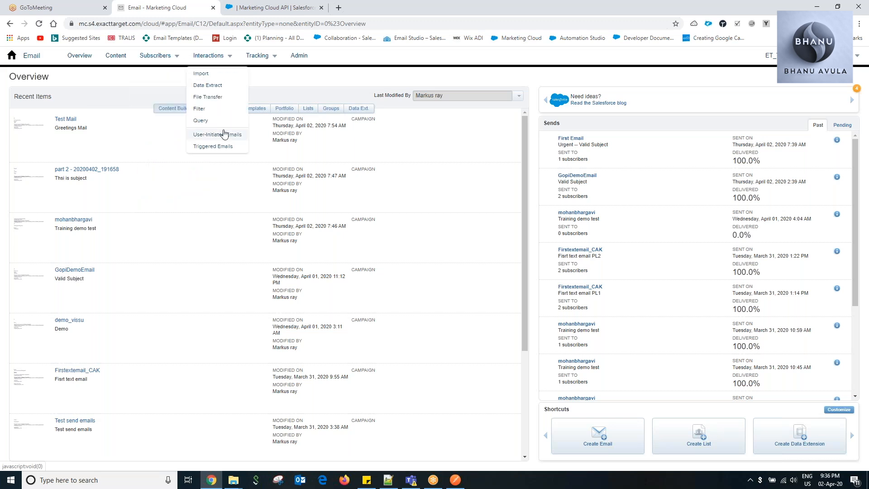
{"action": "left_click", "coordinate": [217, 147]}
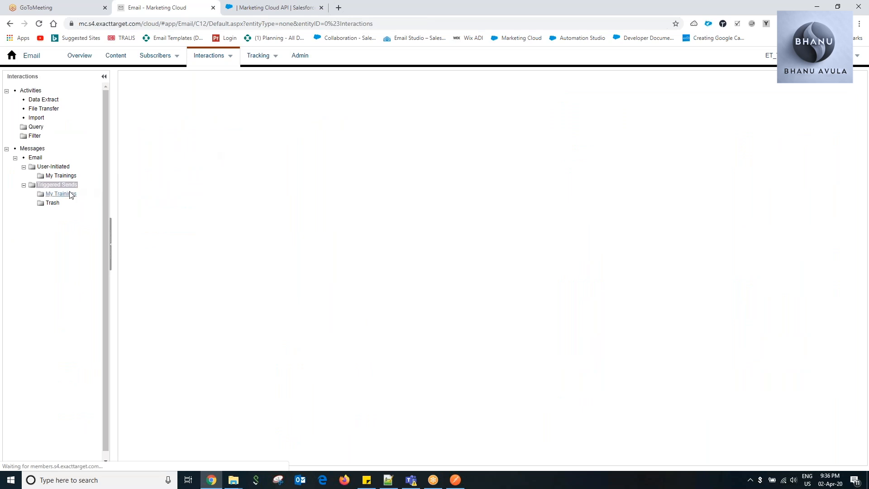
{"action": "left_click", "coordinate": [70, 195]}
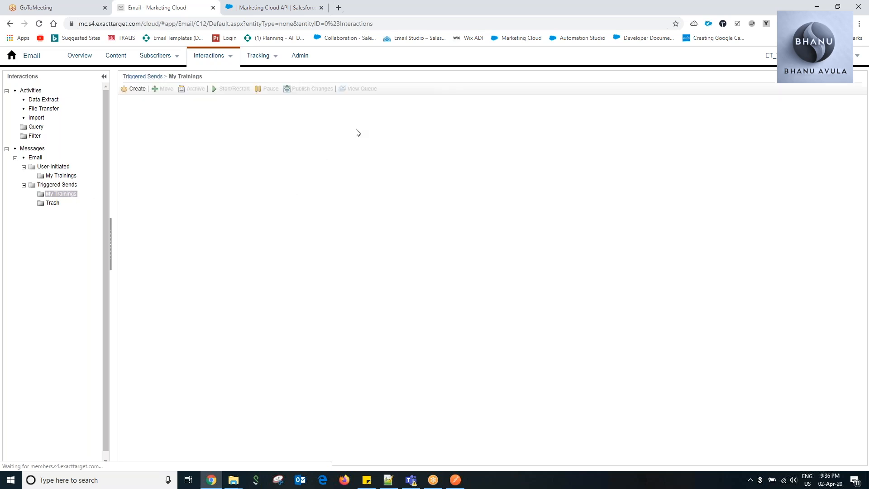
{"action": "double_click", "coordinate": [235, 111]}
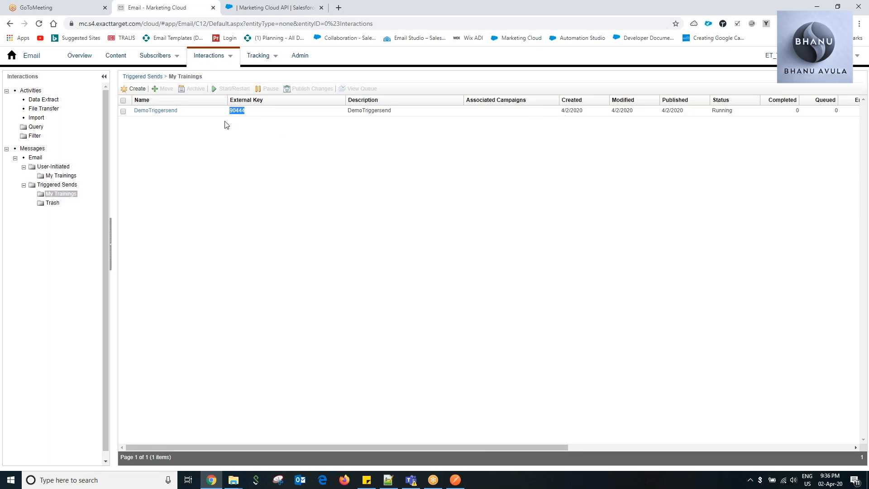
Return to the Notepad++ note and replace the key in the messageDefinitionSends URL with 90444.
{"action": "key", "text": "alt+Tab"}
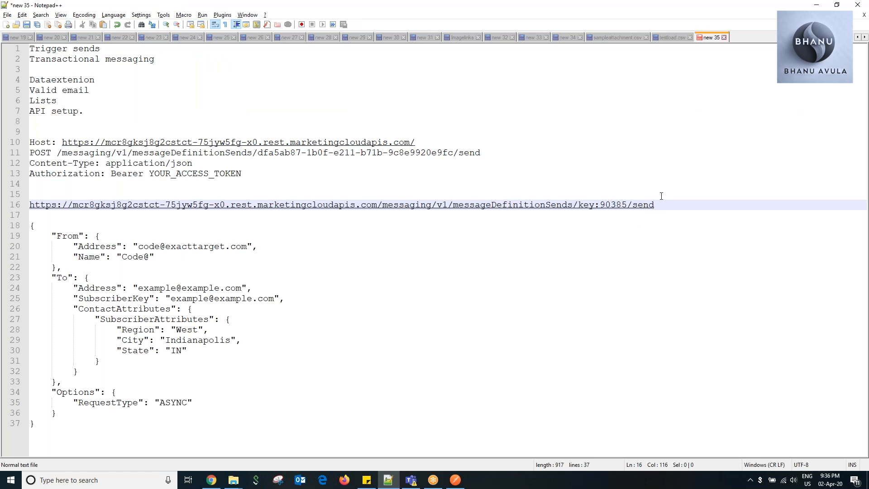
{"action": "key", "text": "shift+Left"}
{"action": "key", "text": "shift+Left"}
{"action": "key", "text": "shift+Left"}
{"action": "key", "text": "shift+Left"}
{"action": "key", "text": "shift+Left"}
{"action": "key", "text": "ctrl+v"}
Replace the example From address in the JSON body with the training sender's email address.
{"action": "left_click_drag", "start_coordinate": [137, 247], "coordinate": [248, 248]}
{"action": "key", "text": "Delete"}
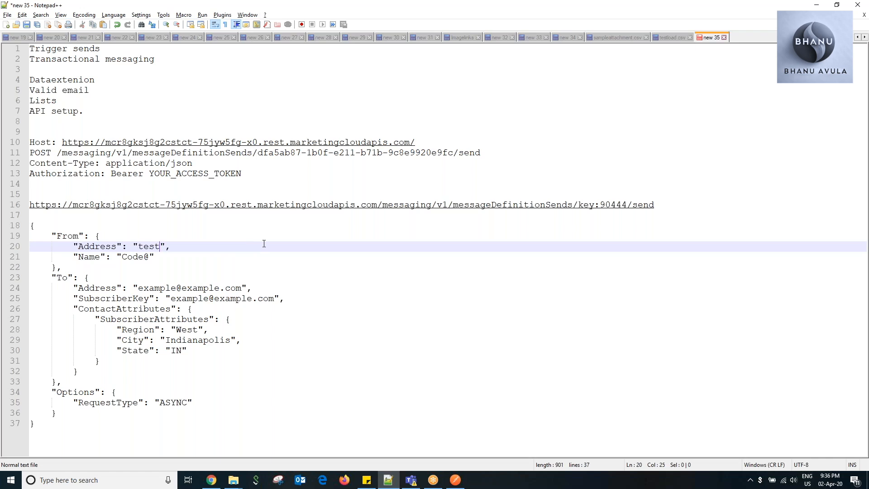
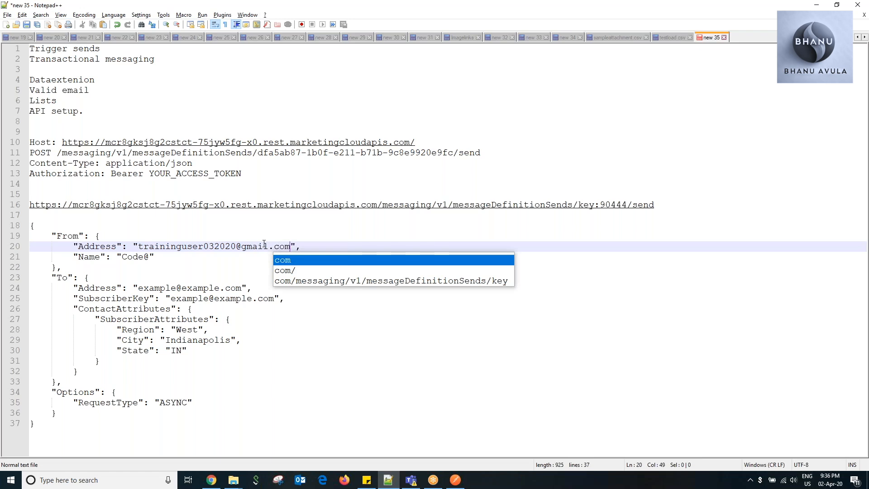
{"action": "left_click", "coordinate": [189, 217]}
Replace the example From name in the JSON body with the sender's first name.
{"action": "left_click_drag", "start_coordinate": [151, 257], "coordinate": [123, 256]}
{"action": "key", "text": "BackSpace"}
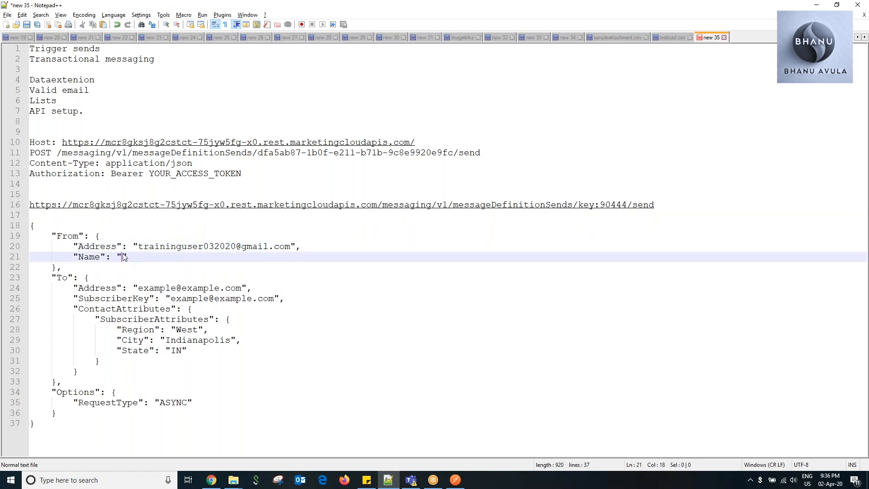
{"action": "type", "text": "Bhanu"}
Replace the example To address in the JSON body with the recipient's email address.
{"action": "left_click_drag", "start_coordinate": [139, 288], "coordinate": [243, 289]}
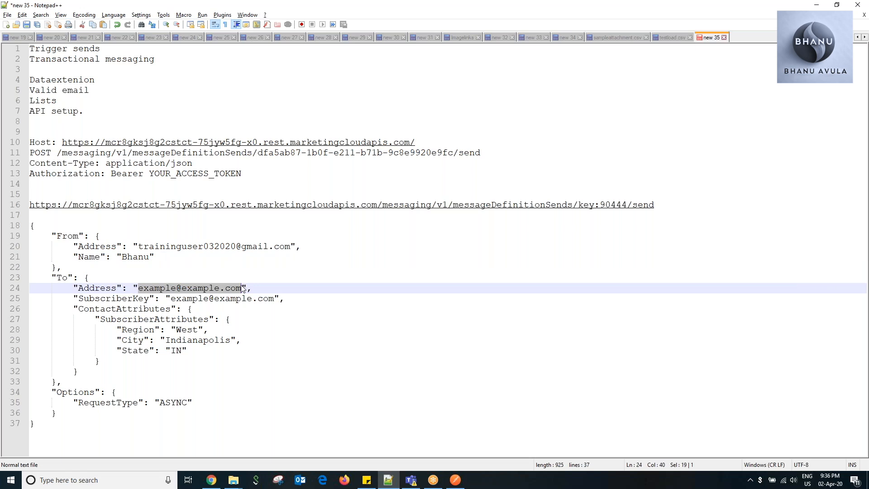
{"action": "key", "text": "BackSpace"}
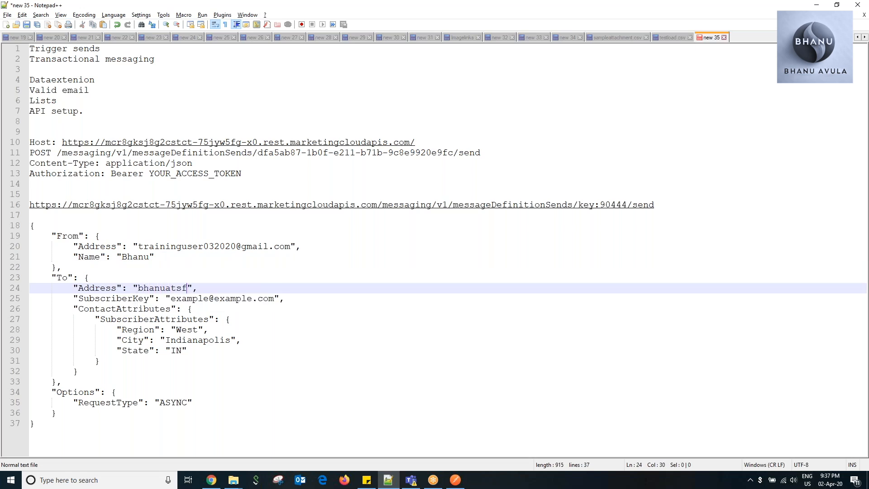
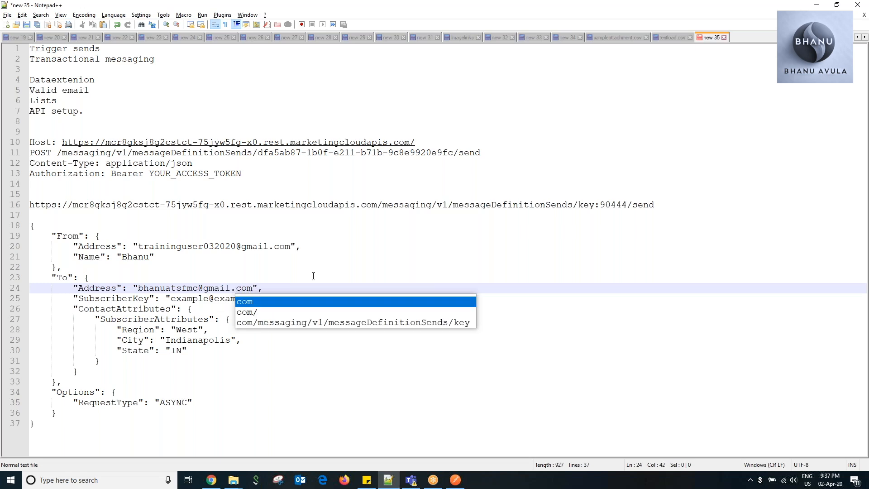
{"action": "left_click", "coordinate": [328, 268]}
Replace the example SubscriberKey value in the To section with the recipient's numeric subscriber key.
{"action": "left_click_drag", "start_coordinate": [172, 299], "coordinate": [273, 298]}
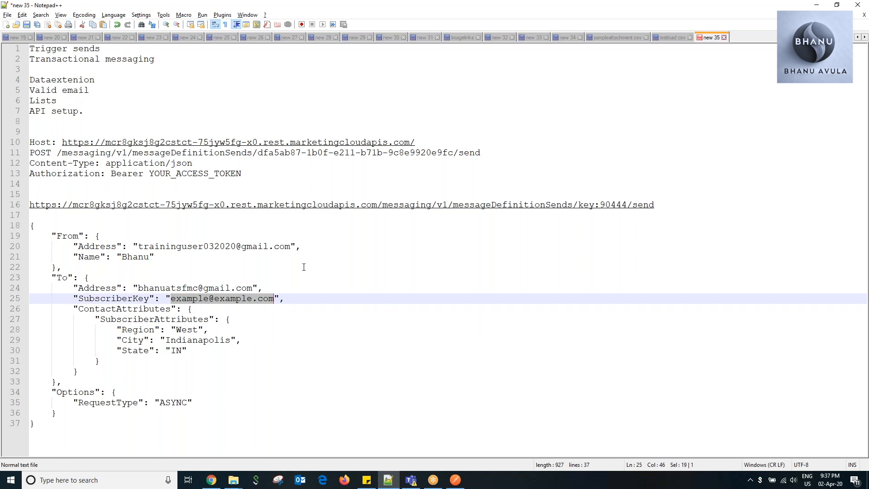
{"action": "key", "text": "Delete"}
{"action": "type", "text": "7456982"}
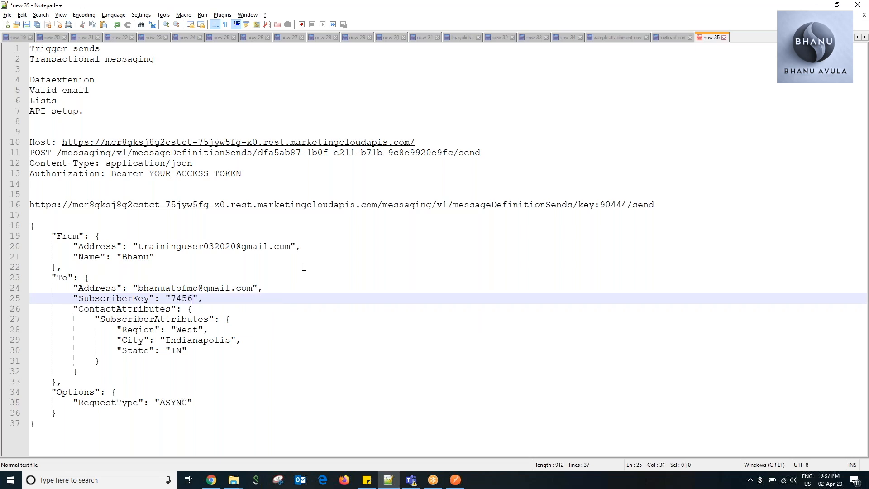
{"action": "left_click", "coordinate": [340, 315]}
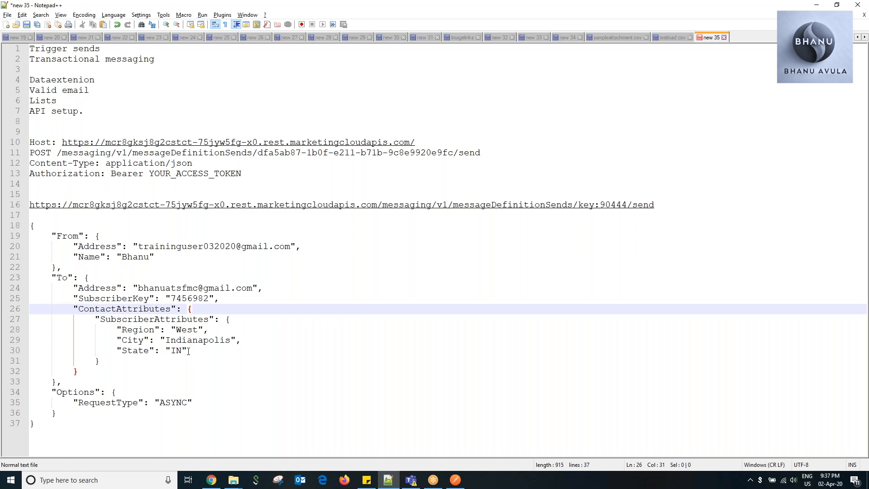
Delete the City and State lines from SubscriberAttributes in the JSON body.
{"action": "left_click_drag", "start_coordinate": [188, 349], "coordinate": [18, 335]}
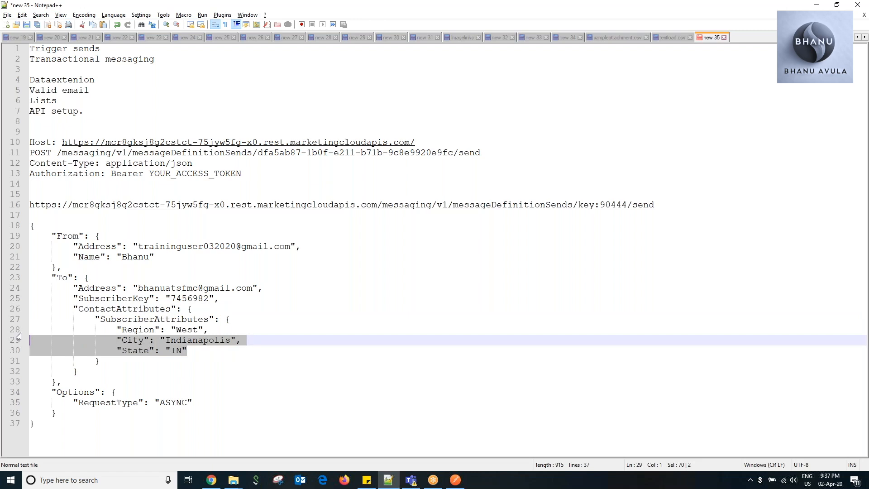
{"action": "key", "text": "Delete"}
{"action": "key", "text": "BackSpace"}
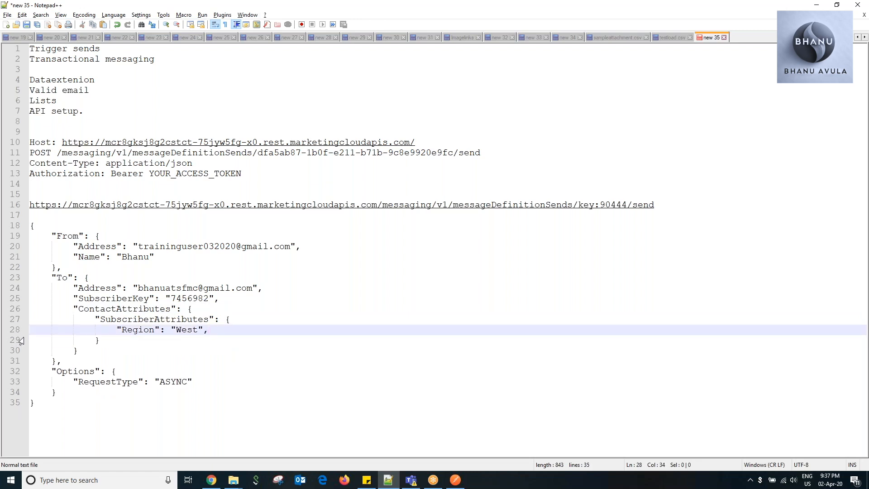
Rename the Region attribute key under SubscriberAttributes to Firstname.
{"action": "double_click", "coordinate": [135, 331]}
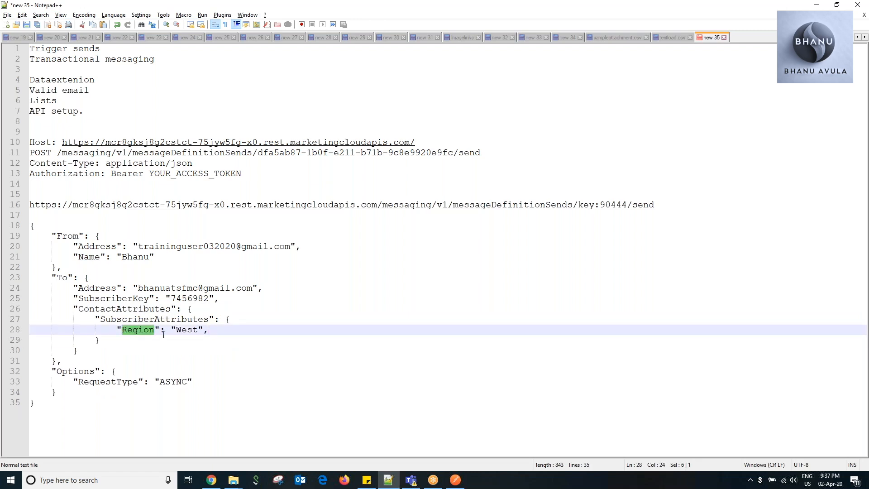
{"action": "type", "text": "Fi"}
{"action": "type", "text": "rstname"}
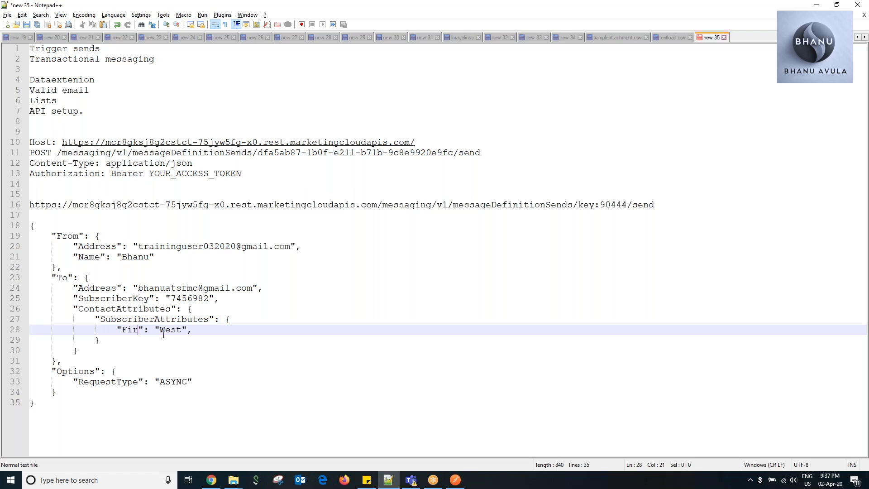
{"action": "left_click", "coordinate": [292, 358]}
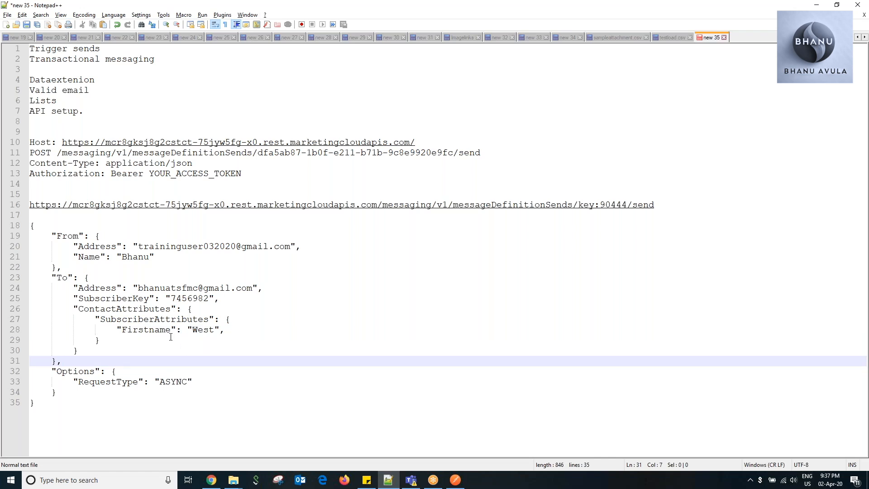
{"action": "left_click", "coordinate": [36, 401]}
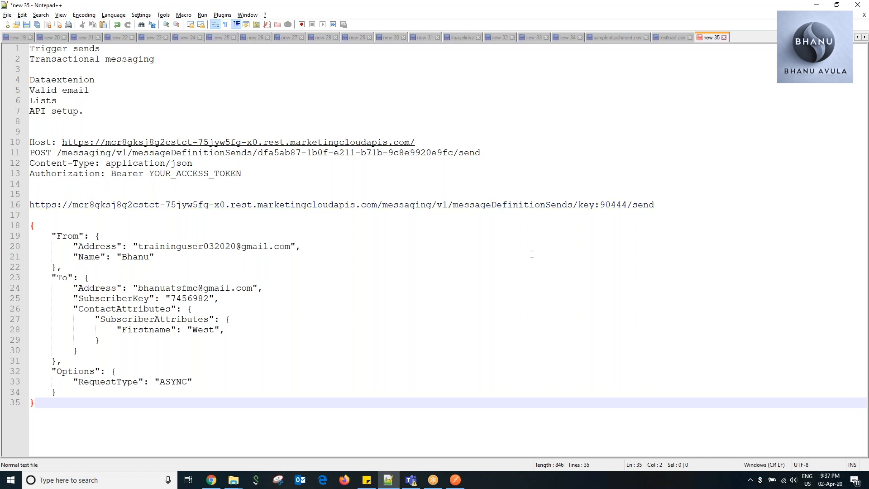
Switch to Postman, resend the SFMC token request and select the returned access token.
{"action": "left_click_drag", "start_coordinate": [662, 206], "coordinate": [535, 205]}
{"action": "left_click", "coordinate": [455, 480]}
{"action": "left_click", "coordinate": [643, 141]}
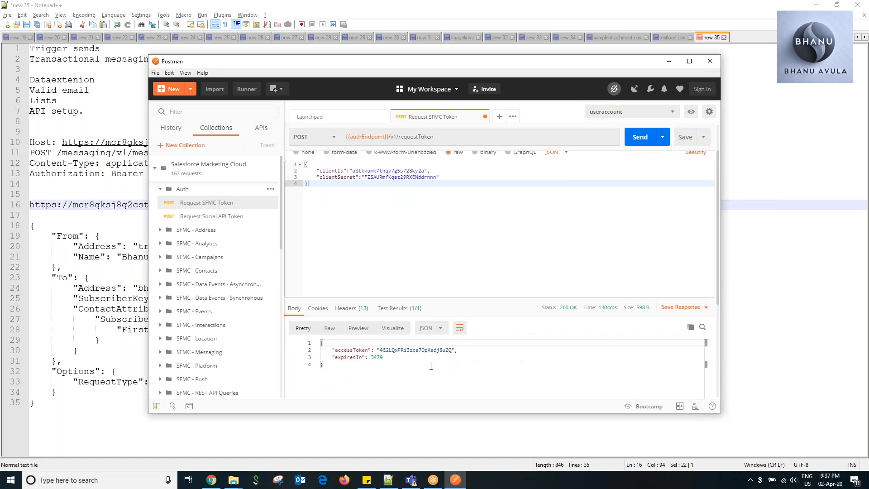
{"action": "double_click", "coordinate": [409, 350]}
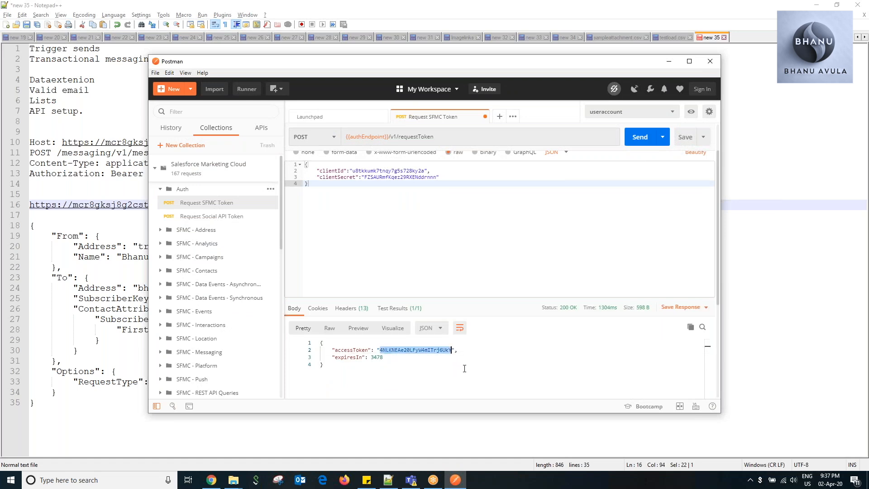
Open the Message Definition Send - Email request from the SFMC - Messaging folder of the Salesforce Marketing Cloud collection.
{"action": "left_click", "coordinate": [171, 349]}
{"action": "scroll", "coordinate": [171, 349], "scroll_direction": "down", "scroll_amount": 1}
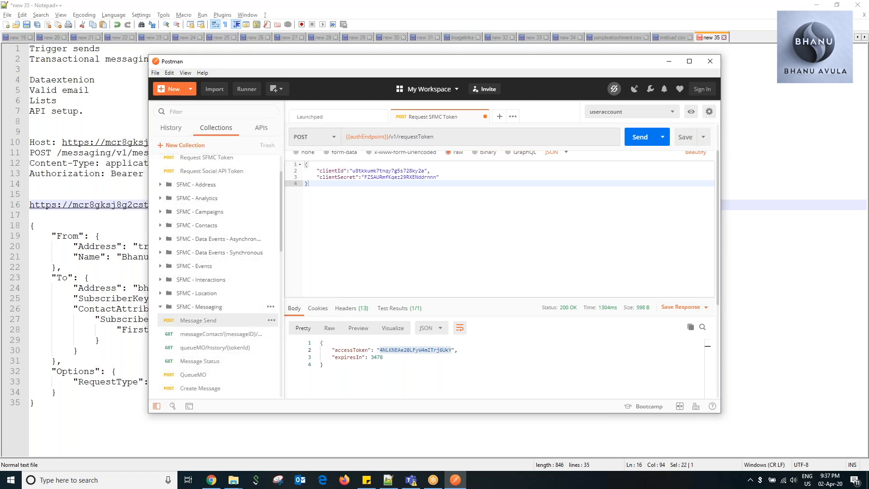
{"action": "left_click", "coordinate": [233, 322]}
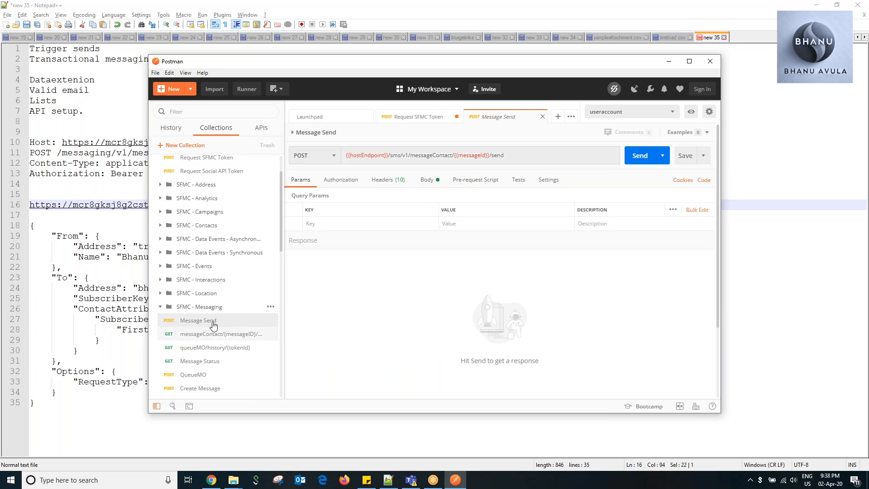
{"action": "scroll", "coordinate": [236, 295], "scroll_direction": "down", "scroll_amount": 3}
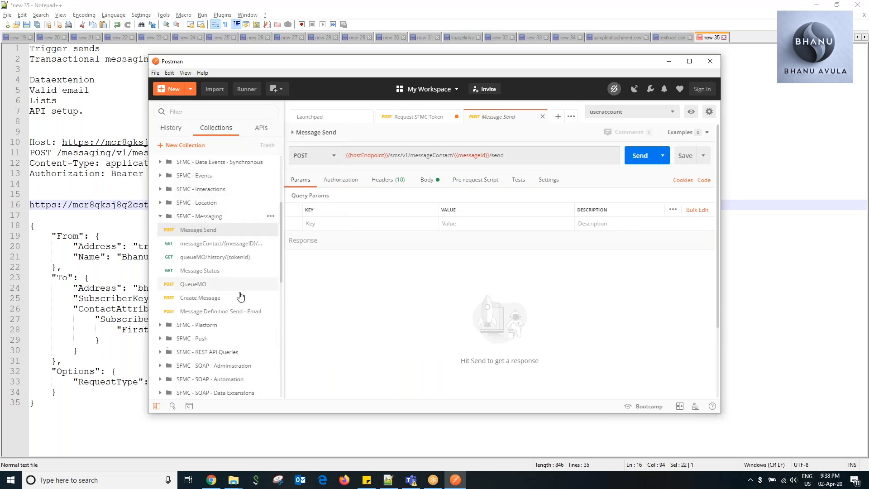
{"action": "scroll", "coordinate": [245, 308], "scroll_direction": "down", "scroll_amount": 2}
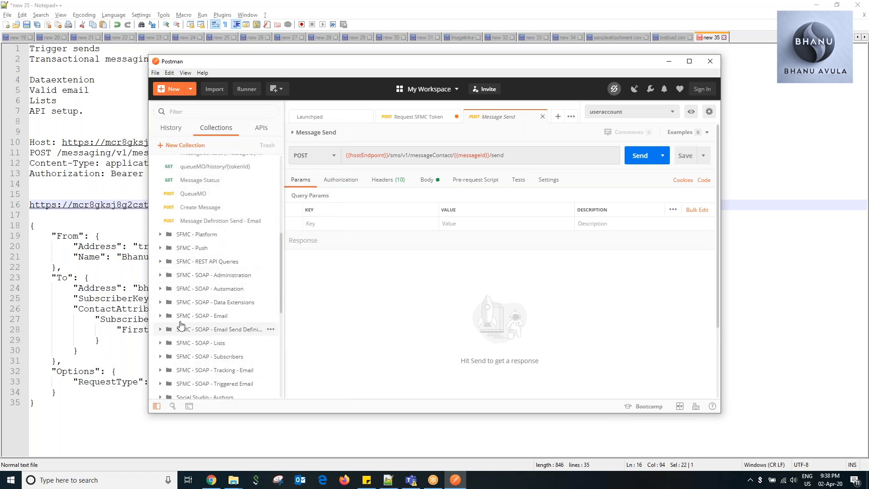
{"action": "scroll", "coordinate": [232, 319], "scroll_direction": "up", "scroll_amount": 3}
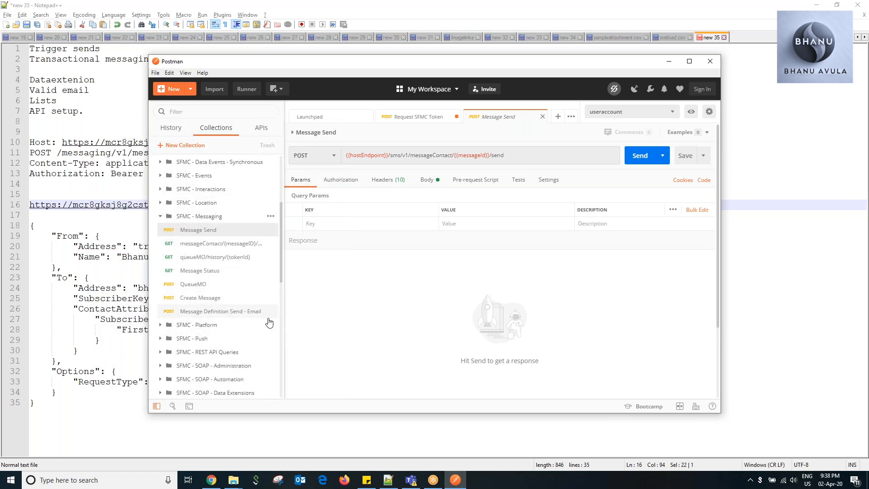
{"action": "left_click", "coordinate": [223, 313]}
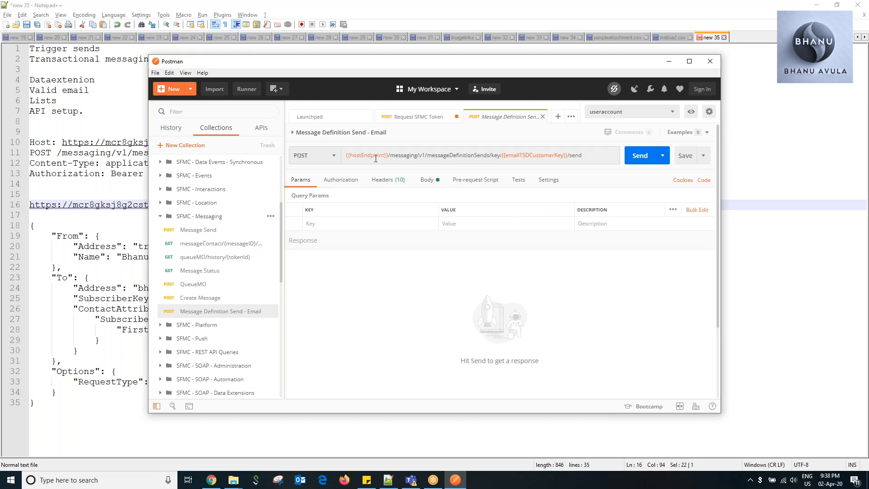
Replace the request's sample raw body with the JSON prepared in Notepad++, and remove the trailing comma after the Firstname value.
{"action": "left_click", "coordinate": [431, 189]}
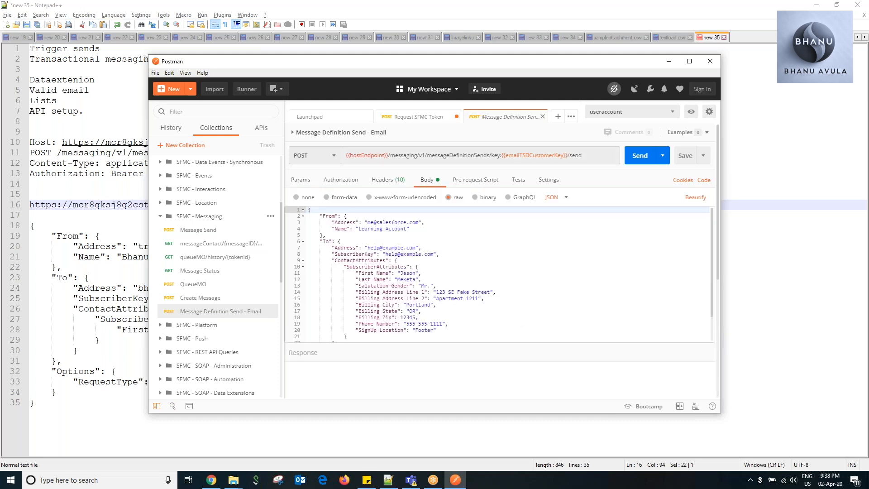
{"action": "scroll", "coordinate": [431, 247], "scroll_direction": "down", "scroll_amount": 2}
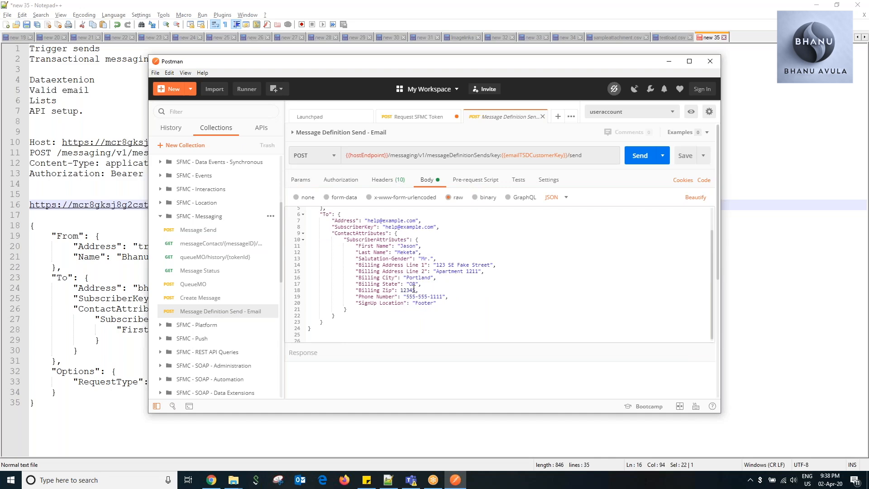
{"action": "scroll", "coordinate": [414, 289], "scroll_direction": "up", "scroll_amount": 2}
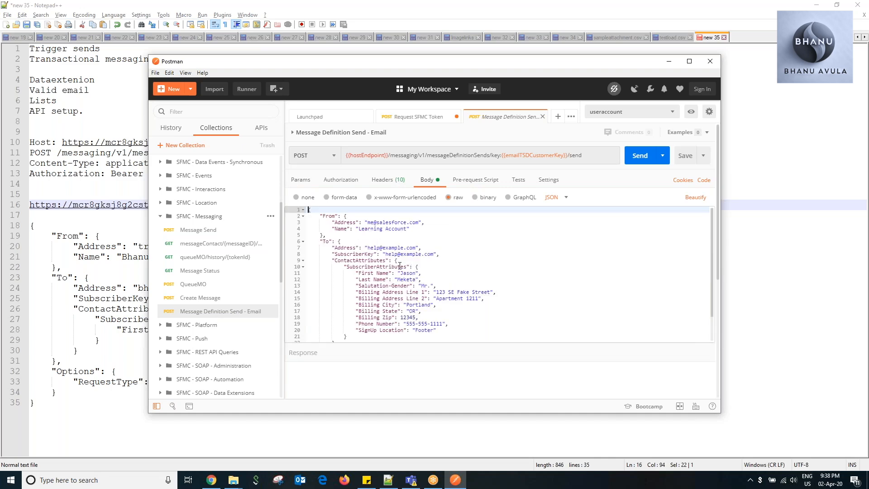
{"action": "left_click", "coordinate": [389, 480]}
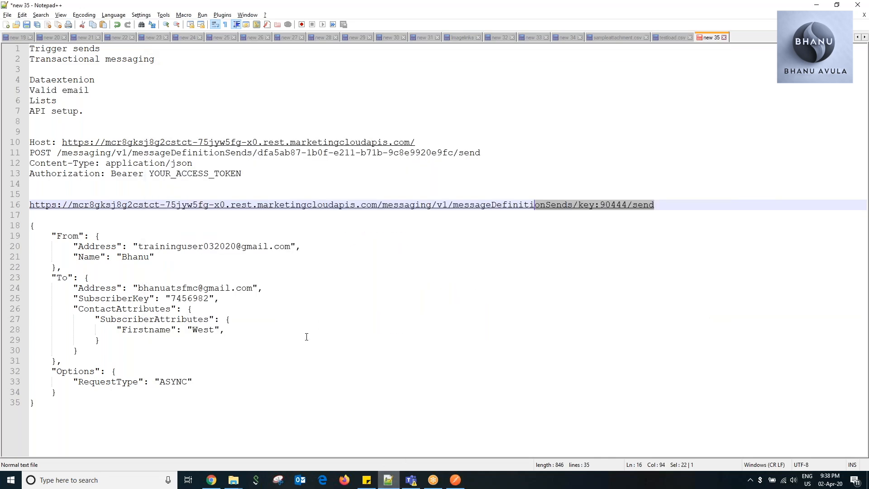
{"action": "left_click_drag", "start_coordinate": [70, 397], "coordinate": [4, 226]}
{"action": "key", "text": "ctrl+c"}
{"action": "key", "text": "alt+Tab"}
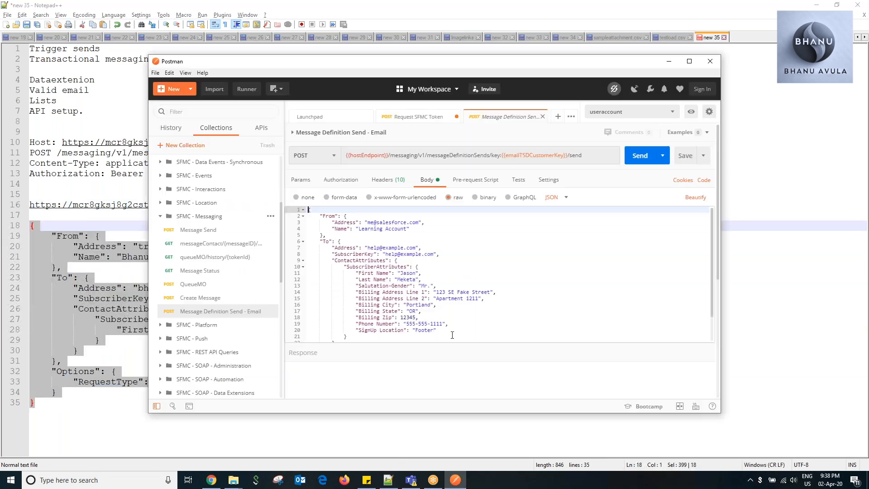
{"action": "left_click", "coordinate": [414, 311]}
{"action": "key", "text": "ctrl+a"}
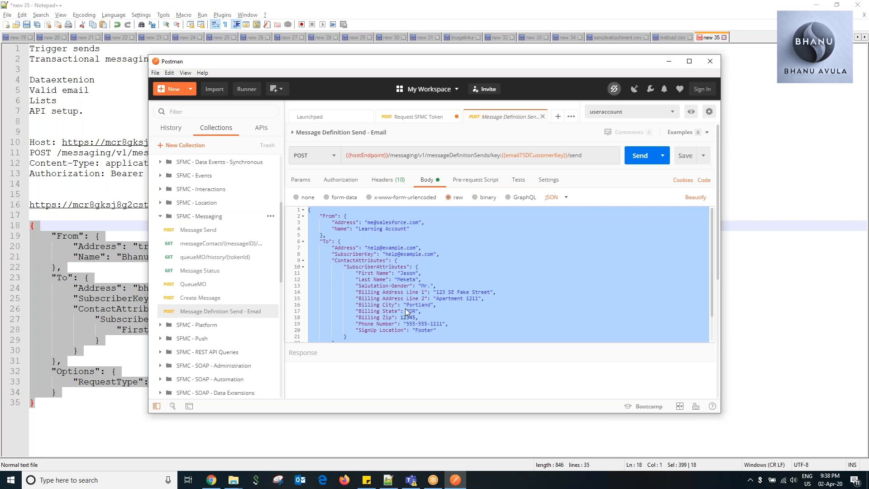
{"action": "key", "text": "ctrl+v"}
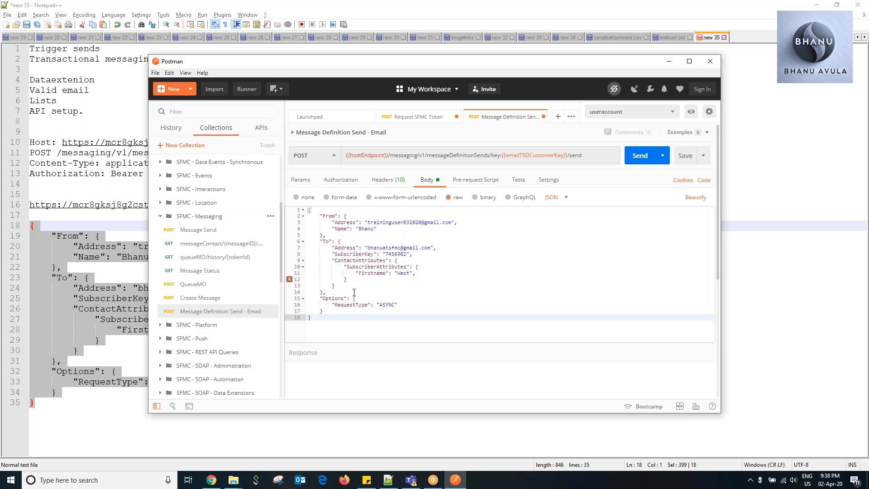
{"action": "left_click", "coordinate": [434, 273]}
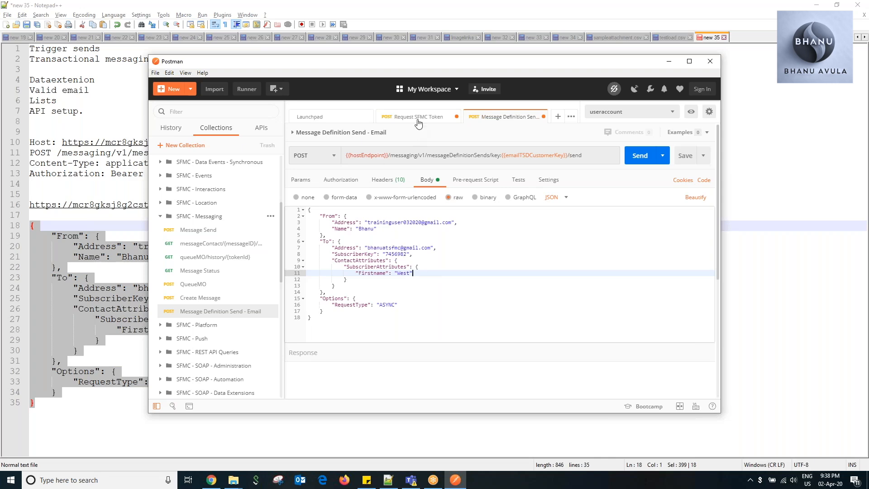
Copy the access token from the SFMC token response and paste it after Bearer in the email request's Authorization header.
{"action": "left_click", "coordinate": [418, 118]}
{"action": "double_click", "coordinate": [446, 351]}
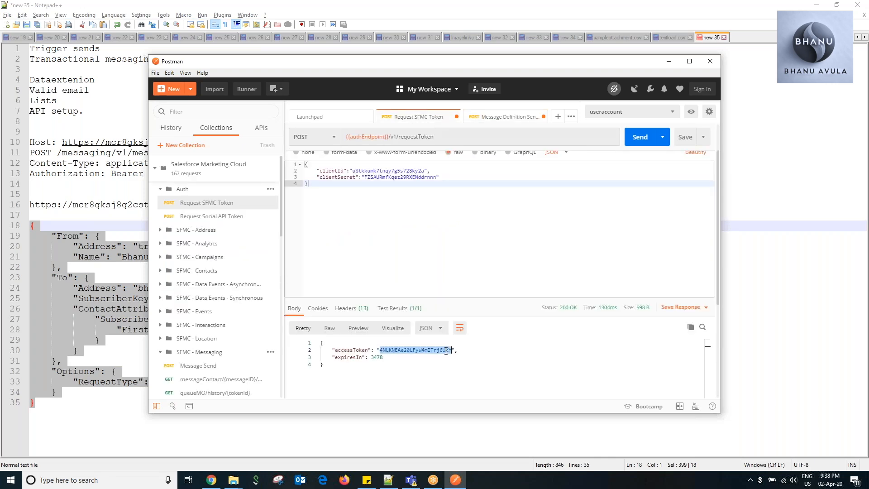
{"action": "left_click", "coordinate": [492, 118]}
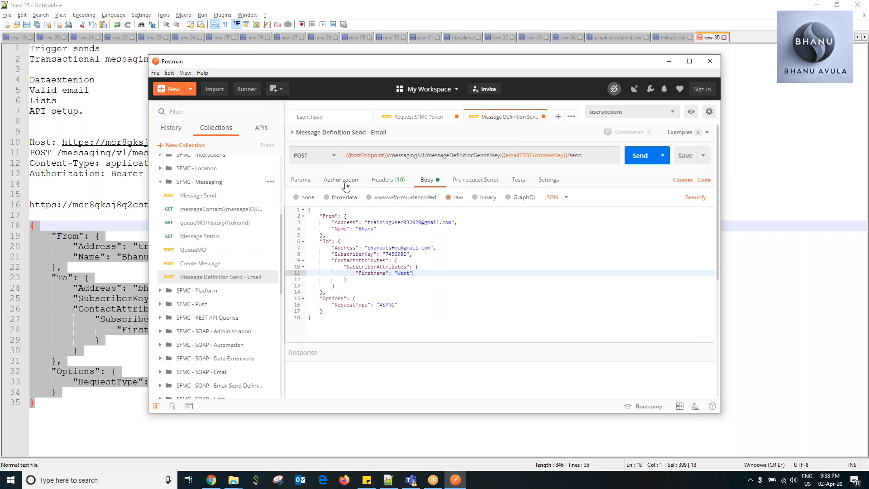
{"action": "left_click", "coordinate": [346, 183]}
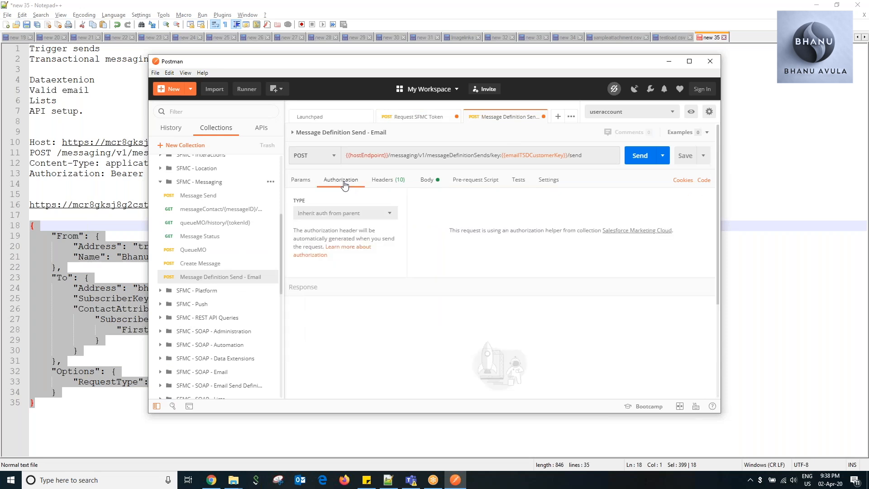
{"action": "left_click", "coordinate": [383, 181]}
{"action": "left_click", "coordinate": [506, 223]}
{"action": "left_click_drag", "start_coordinate": [505, 224], "coordinate": [462, 225]}
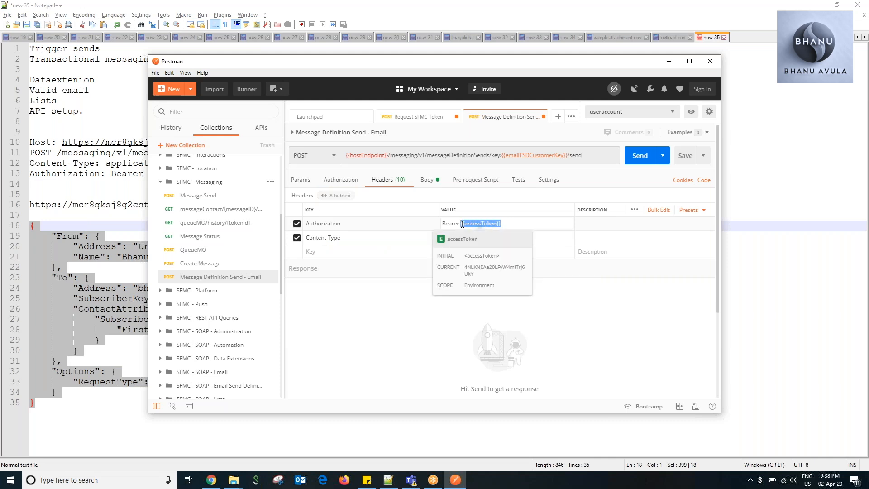
{"action": "key", "text": "ctrl+v"}
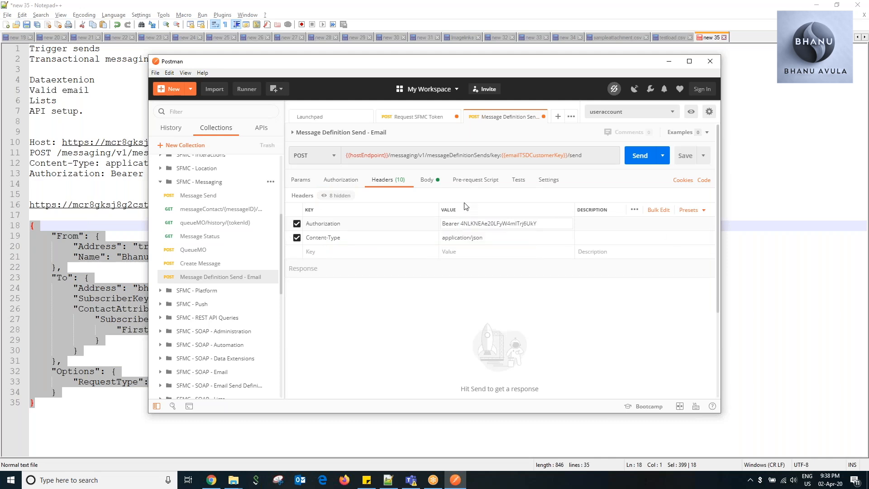
Replace the request URL with the full messageDefinitionSends/key:90444/send address from the Notepad++ notes and send the request.
{"action": "left_click", "coordinate": [428, 181]}
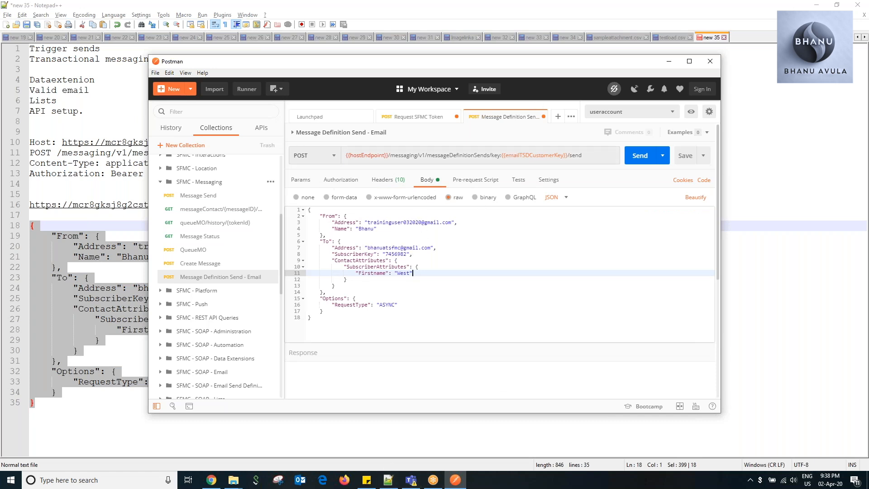
{"action": "mouse_move", "coordinate": [504, 156]}
{"action": "left_click", "coordinate": [388, 480]}
{"action": "left_click_drag", "start_coordinate": [660, 206], "coordinate": [28, 205]}
{"action": "key", "text": "ctrl+c"}
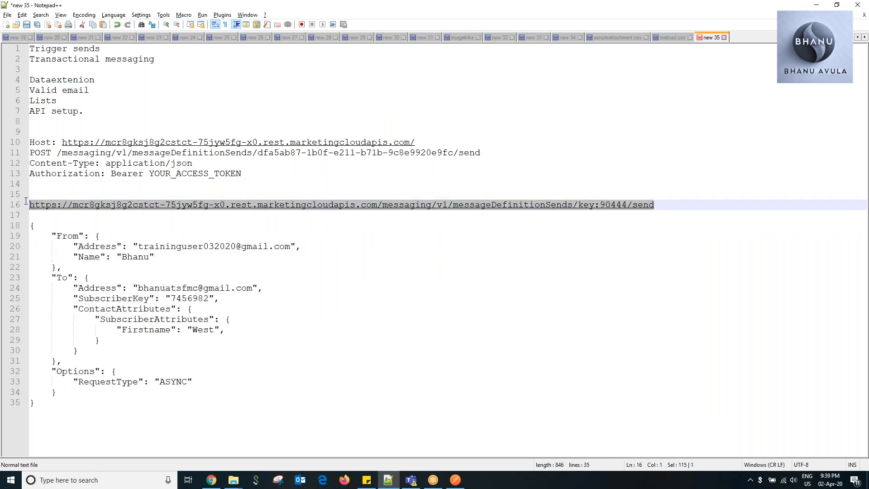
{"action": "key", "text": "alt+Tab"}
{"action": "left_click_drag", "start_coordinate": [590, 157], "coordinate": [339, 165]}
{"action": "key", "text": "ctrl+v"}
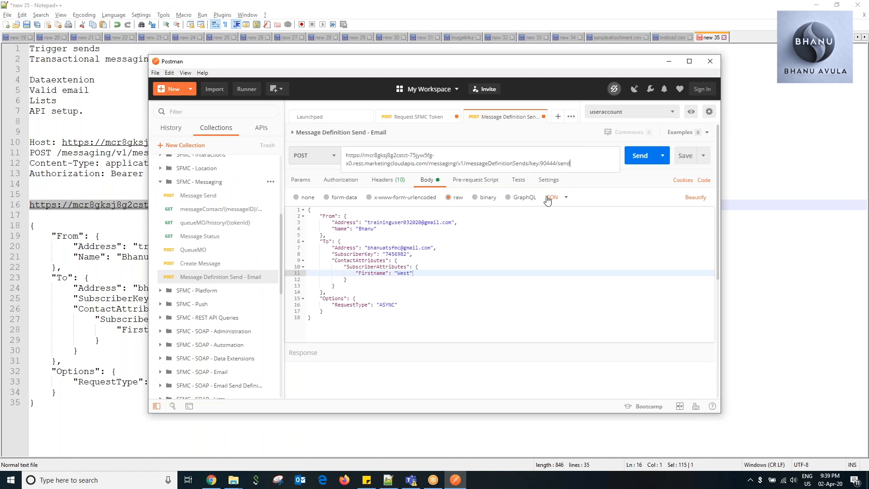
{"action": "left_click", "coordinate": [638, 157]}
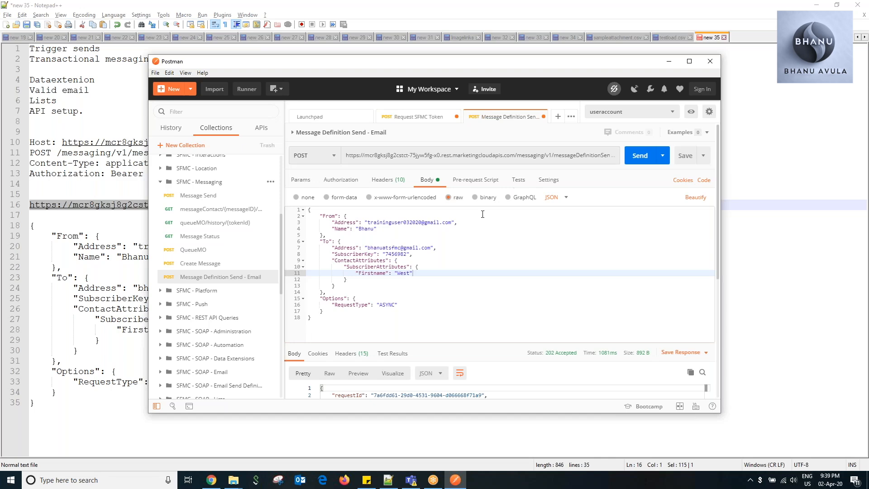
{"action": "scroll", "coordinate": [486, 213], "scroll_direction": "down", "scroll_amount": 2}
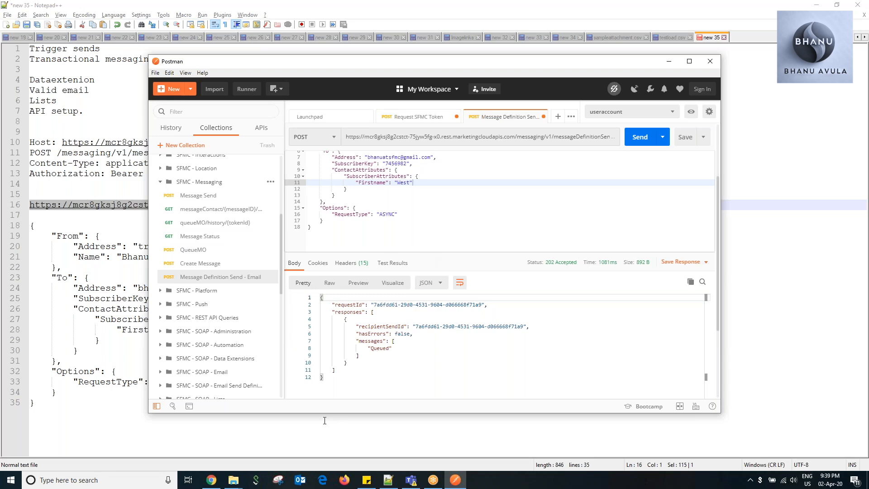
Switch to Marketing Cloud, reload the My Trainings triggered sends folder and check the Completed, Queued and Errored columns for DemoTriggersend.
{"action": "left_click", "coordinate": [208, 476]}
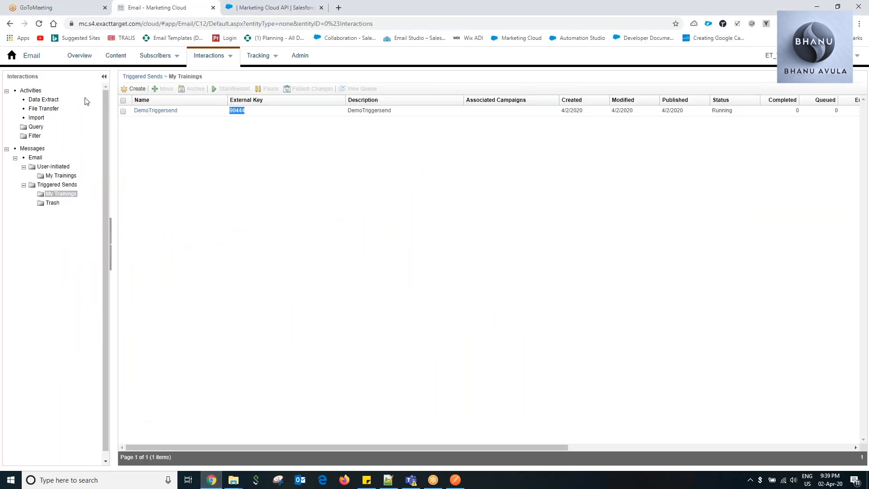
{"action": "mouse_move", "coordinate": [212, 56]}
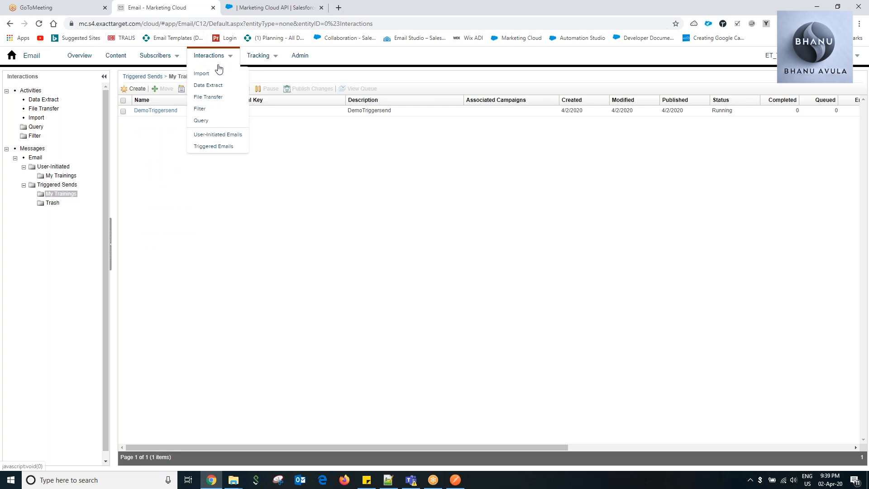
{"action": "left_click", "coordinate": [224, 136]}
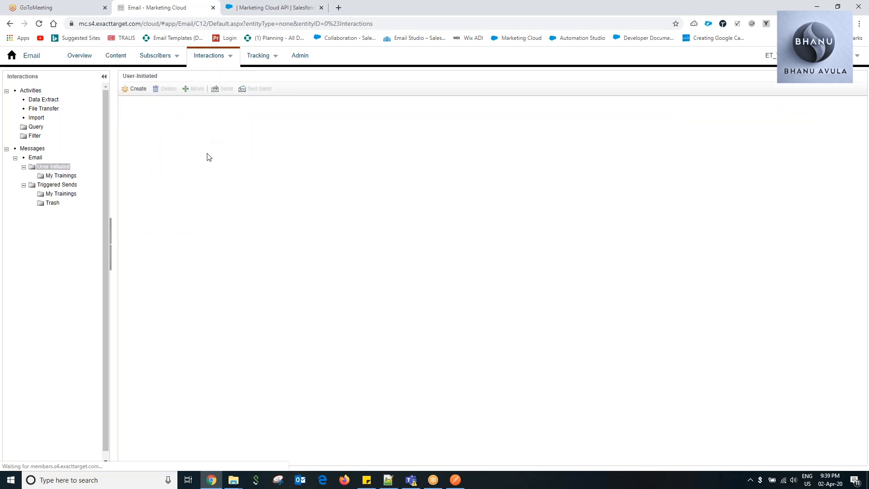
{"action": "left_click", "coordinate": [63, 195]}
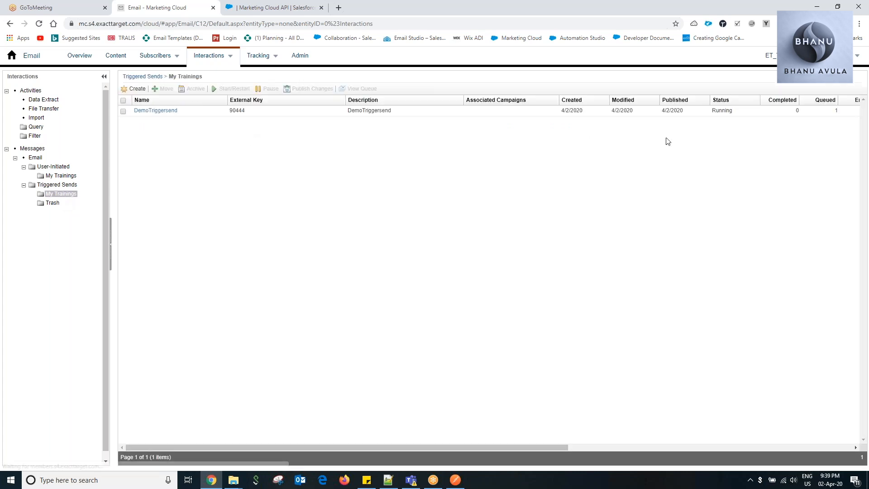
{"action": "left_click_drag", "start_coordinate": [437, 447], "coordinate": [544, 439]}
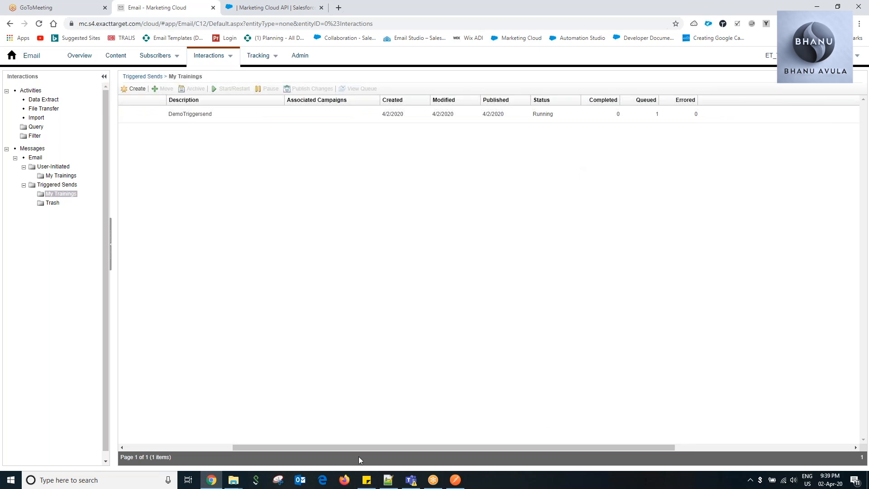
{"action": "left_click_drag", "start_coordinate": [360, 446], "coordinate": [239, 427]}
Duplicate the Marketing Cloud browser tab and open the Email Studio overview in the copy.
{"action": "right_click", "coordinate": [162, 11]}
{"action": "left_click", "coordinate": [188, 41]}
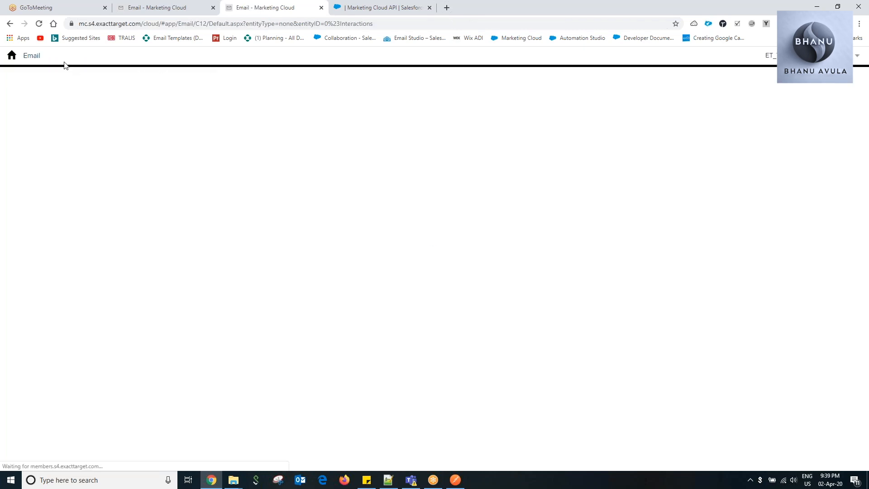
{"action": "mouse_move", "coordinate": [371, 99]}
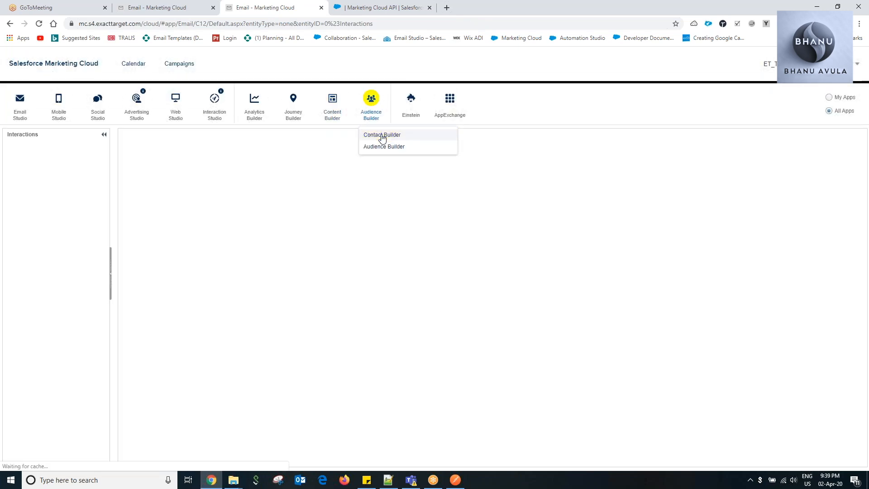
{"action": "left_click", "coordinate": [382, 136]}
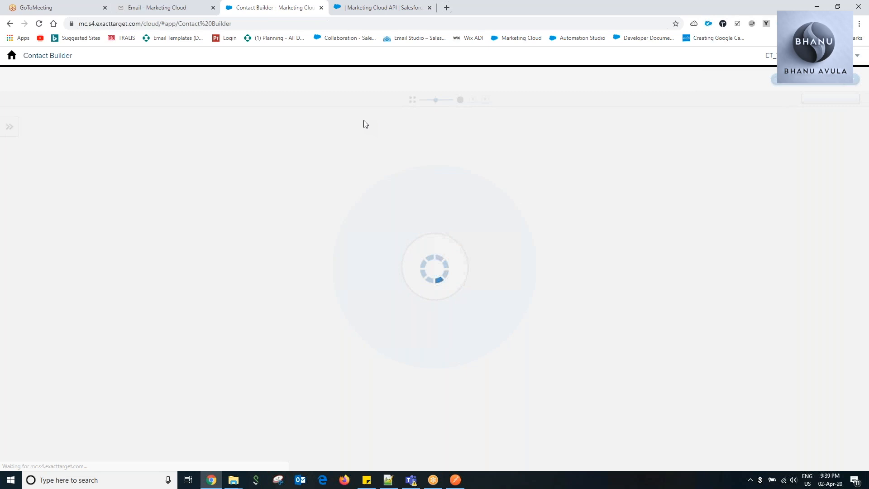
{"action": "left_click", "coordinate": [12, 55]}
{"action": "left_click", "coordinate": [23, 135]}
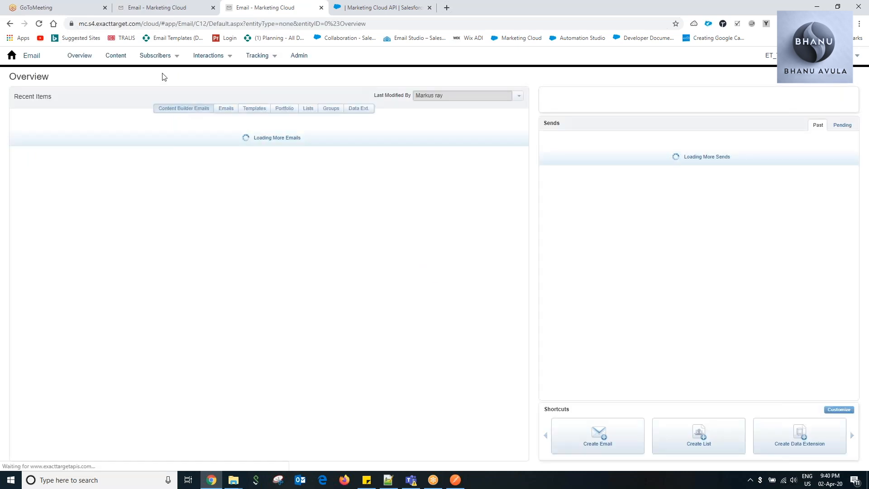
Open the DemoTriggersend1 data extension from the My trainings folder and view its records.
{"action": "mouse_move", "coordinate": [167, 55]}
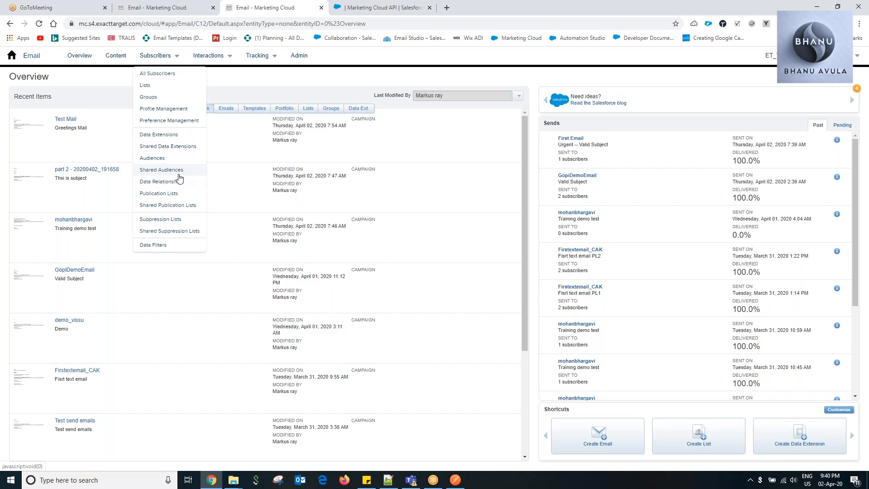
{"action": "left_click", "coordinate": [164, 138]}
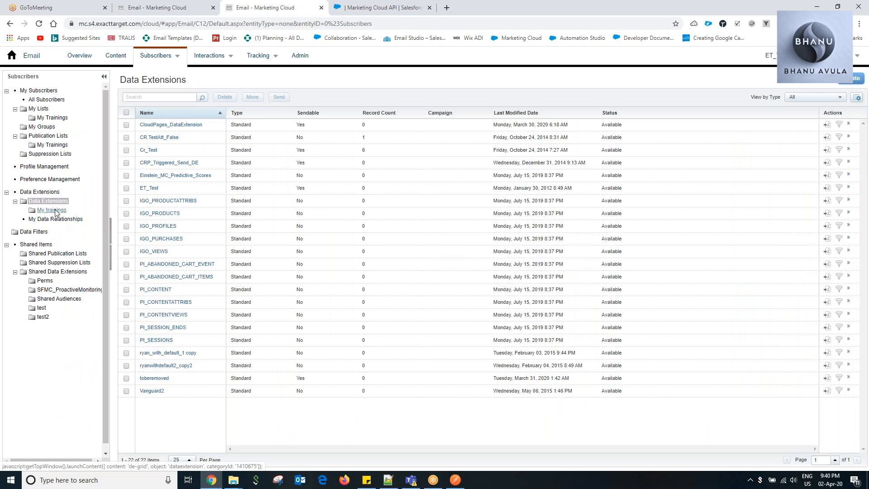
{"action": "left_click", "coordinate": [55, 210]}
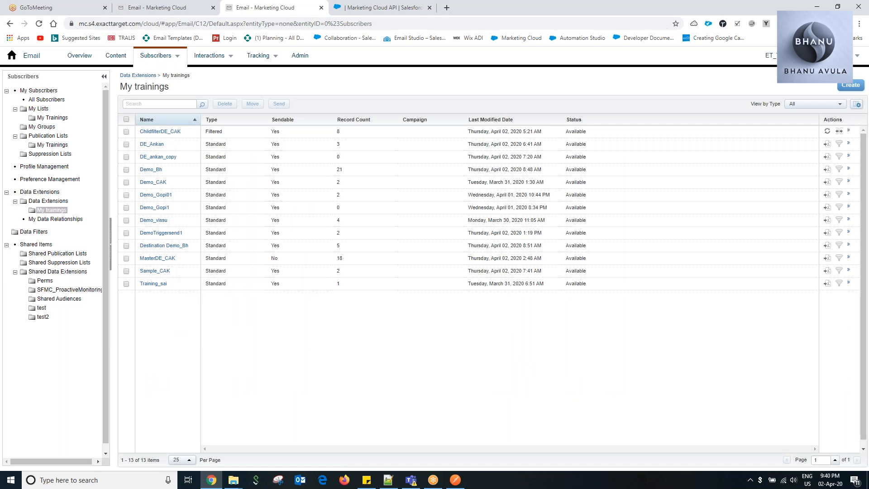
{"action": "left_click", "coordinate": [171, 234]}
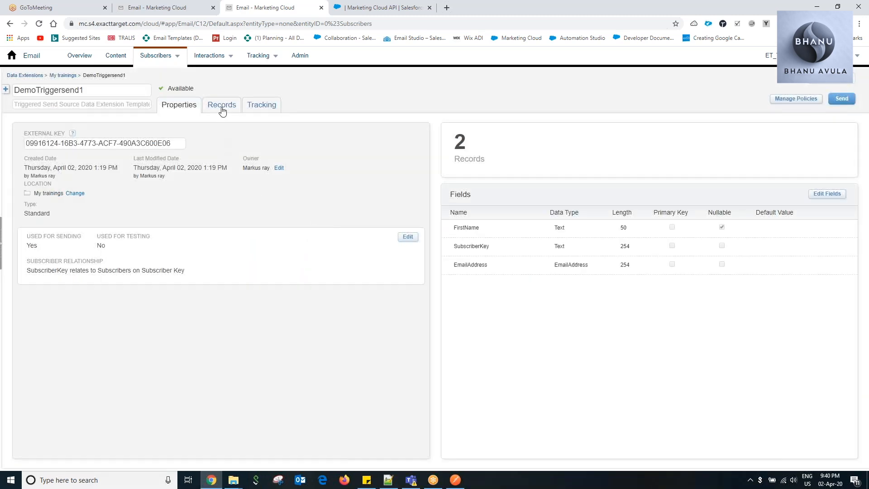
{"action": "left_click", "coordinate": [224, 108]}
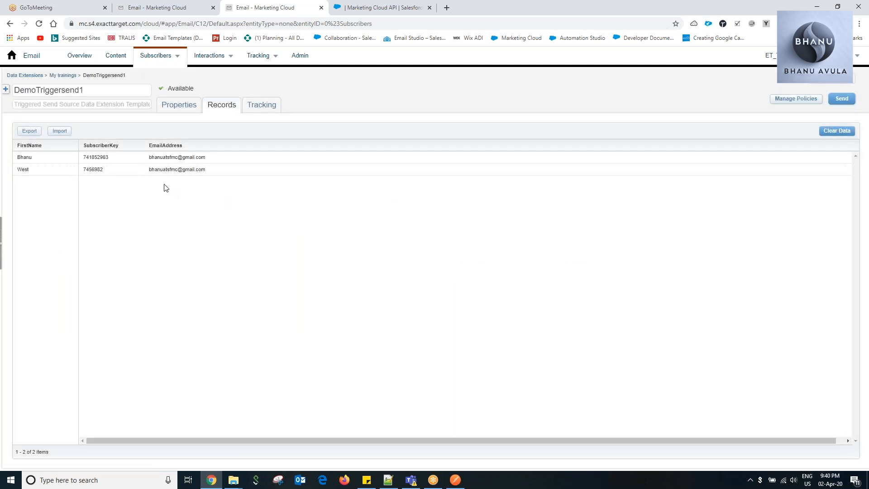
Compare the subscriber key in the request JSON in Notepad++ with the second record of the DemoTriggersend1 data extension.
{"action": "left_click", "coordinate": [389, 481]}
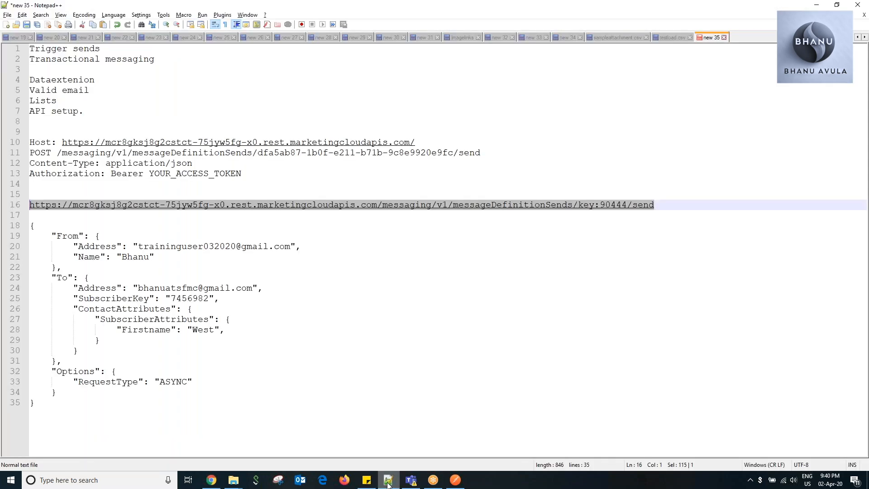
{"action": "left_click", "coordinate": [389, 485]}
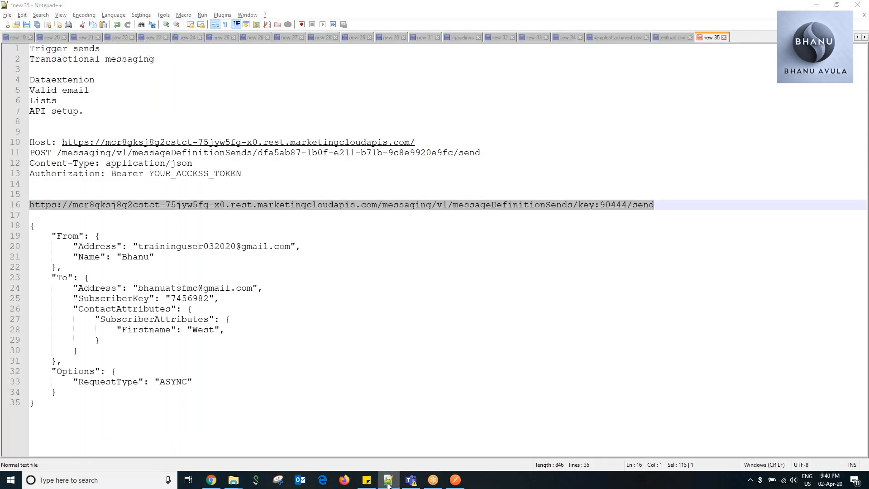
{"action": "left_click", "coordinate": [388, 485]}
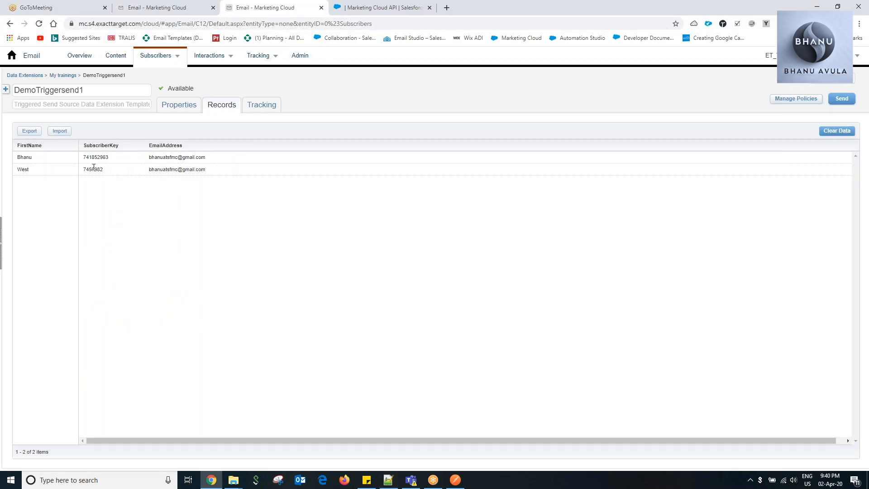
{"action": "left_click_drag", "start_coordinate": [101, 170], "coordinate": [86, 169]}
{"action": "left_click", "coordinate": [140, 204]}
Leave the data extension and open the TriggersendList subscribers from the My Trainings lists folder.
{"action": "left_click", "coordinate": [64, 76]}
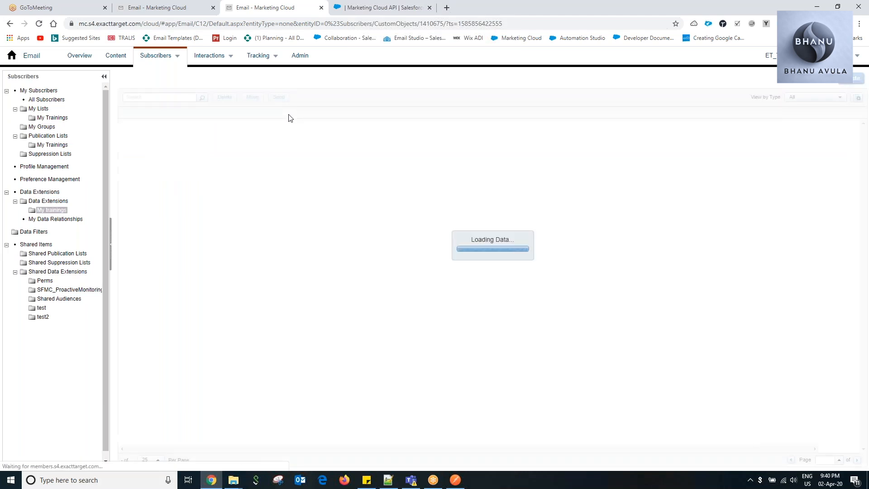
{"action": "left_click", "coordinate": [141, 61]}
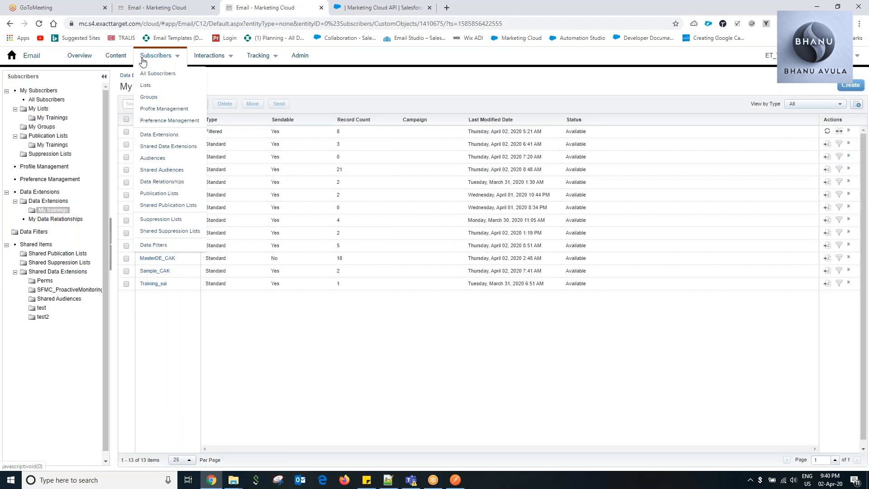
{"action": "left_click", "coordinate": [146, 85]}
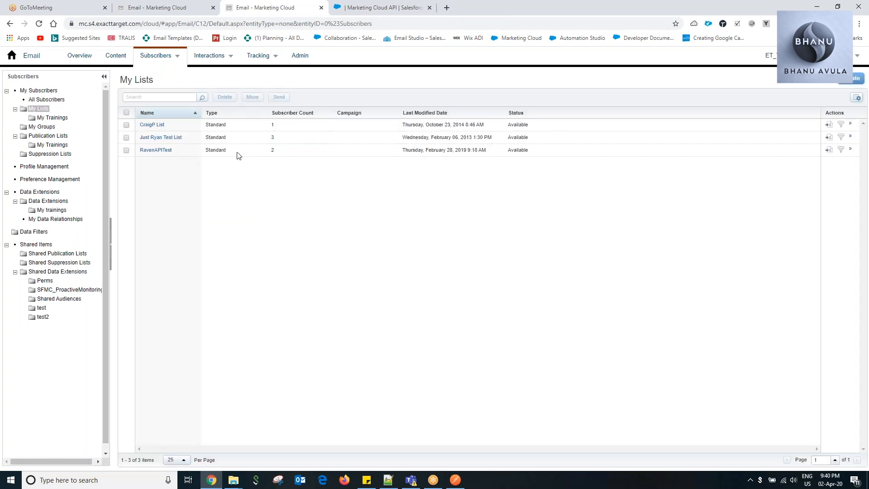
{"action": "left_click", "coordinate": [53, 117]}
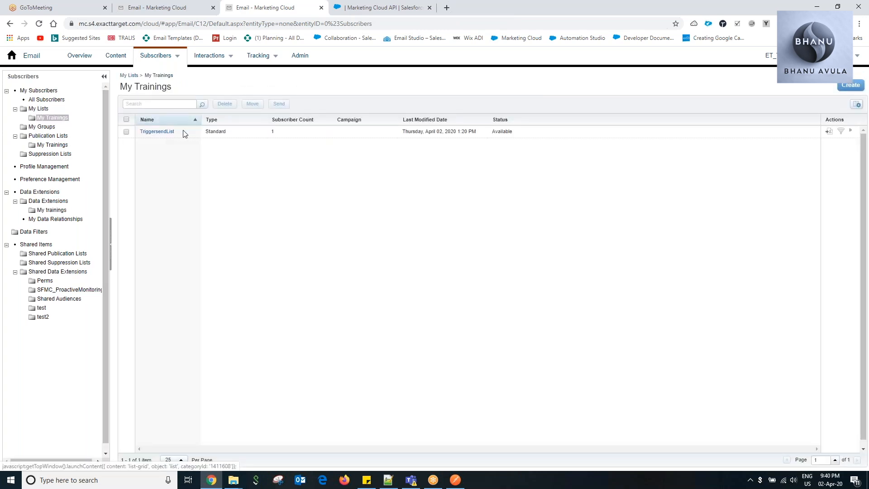
{"action": "left_click", "coordinate": [161, 132]}
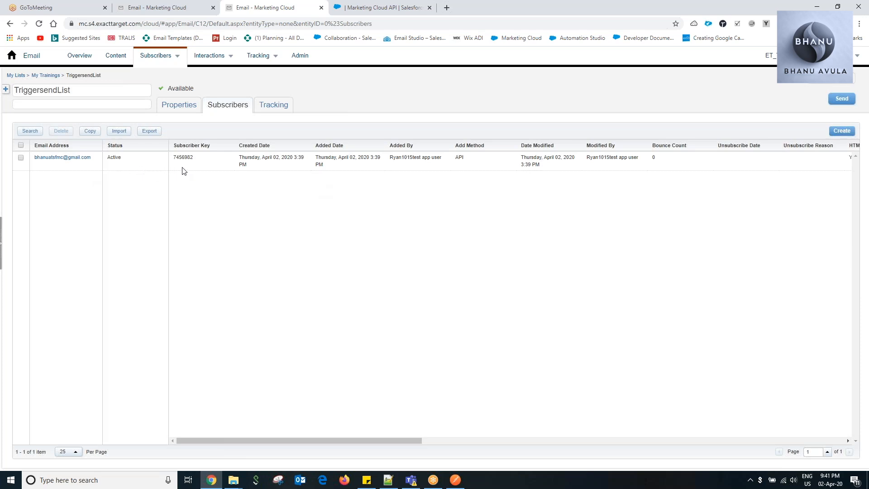
Review the TriggersendList subscriber's details, from Added By and Add Method through the Firstname attribute.
{"action": "left_click_drag", "start_coordinate": [390, 158], "coordinate": [435, 155]}
{"action": "left_click_drag", "start_coordinate": [374, 439], "coordinate": [446, 441]}
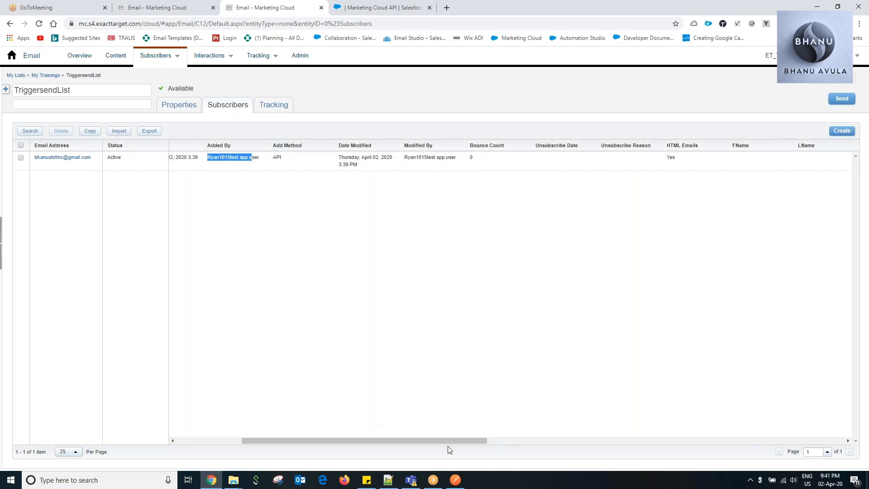
{"action": "left_click_drag", "start_coordinate": [446, 441], "coordinate": [573, 437]}
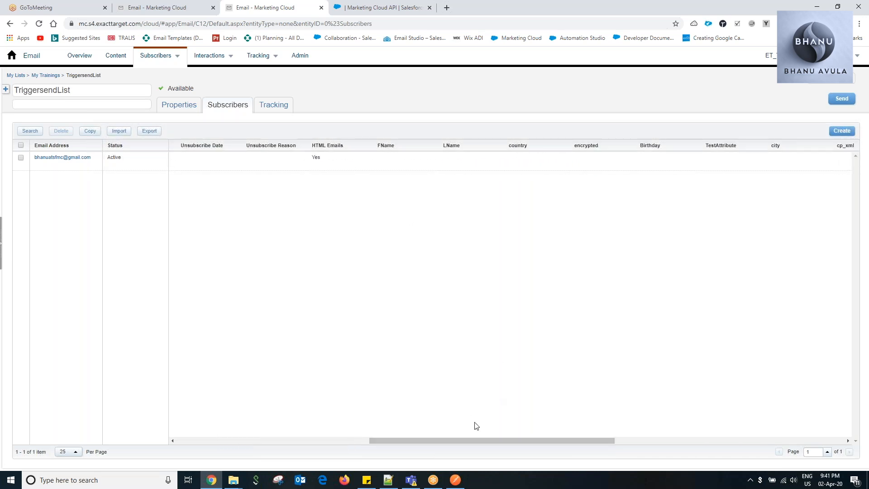
{"action": "left_click_drag", "start_coordinate": [510, 438], "coordinate": [701, 426]}
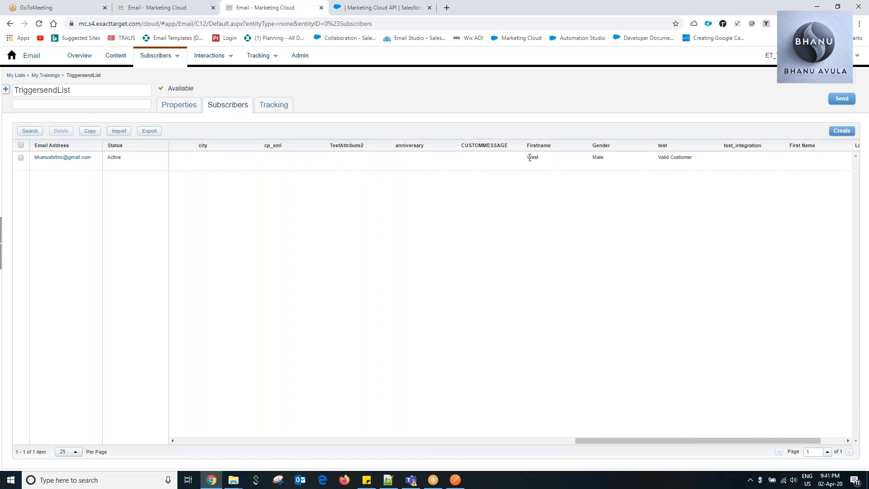
{"action": "left_click_drag", "start_coordinate": [623, 435], "coordinate": [212, 430]}
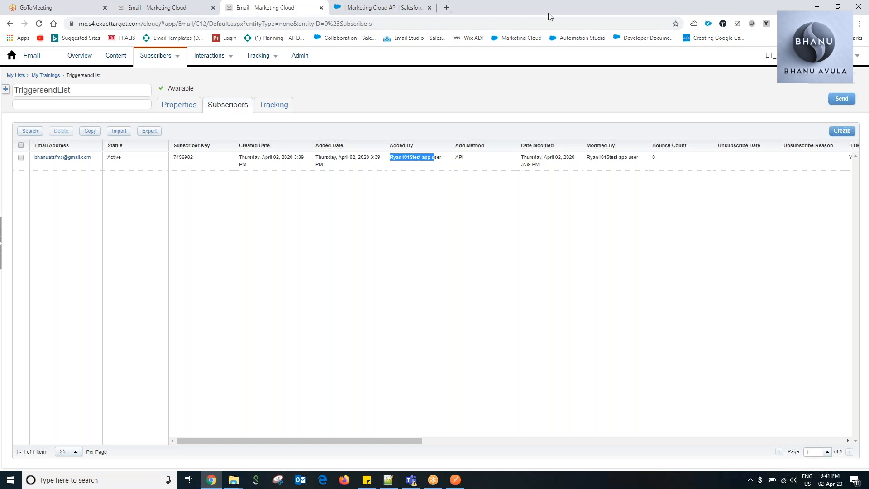
Move the GoToMeeting tab to its own window, search for "gmail login", open Gmail and switch to the recipient account's inbox.
{"action": "left_click_drag", "start_coordinate": [82, 8], "coordinate": [116, 32]}
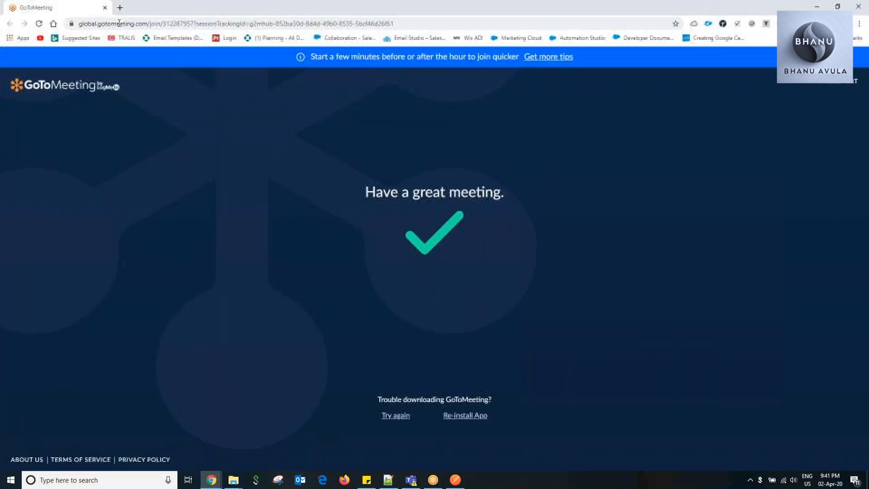
{"action": "left_click", "coordinate": [121, 10]}
{"action": "type", "text": "gm"}
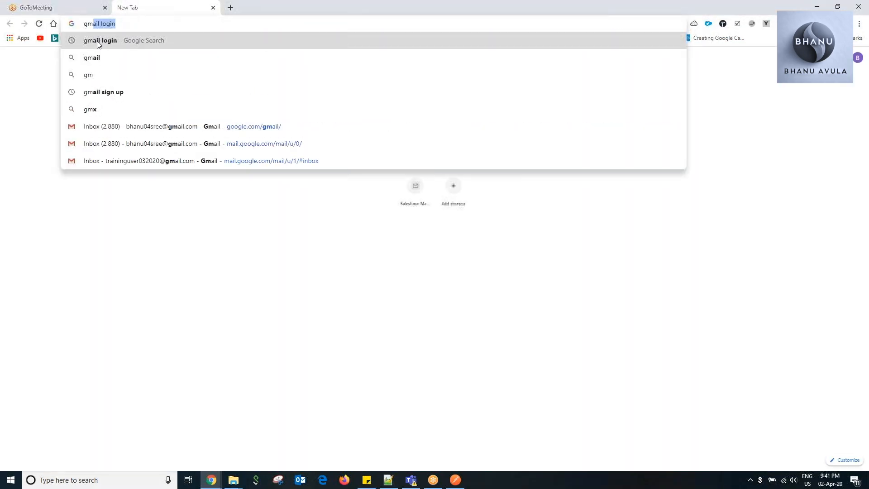
{"action": "key", "text": "Return"}
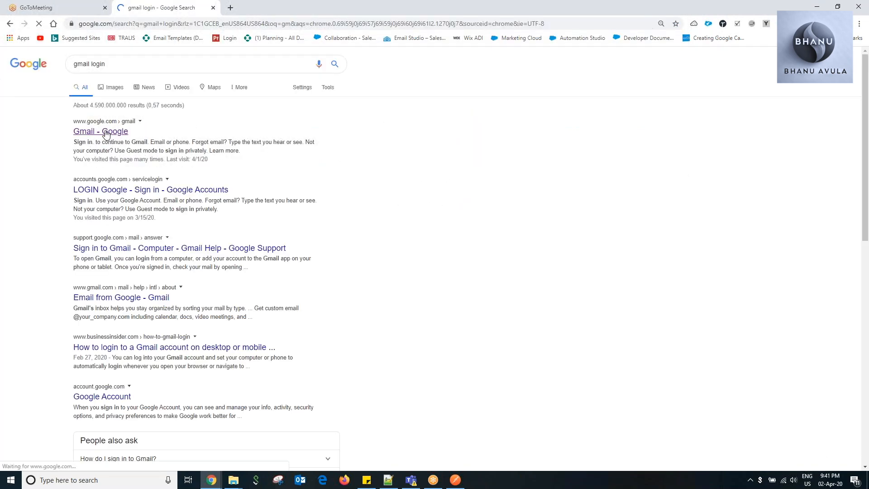
{"action": "left_click", "coordinate": [103, 132]}
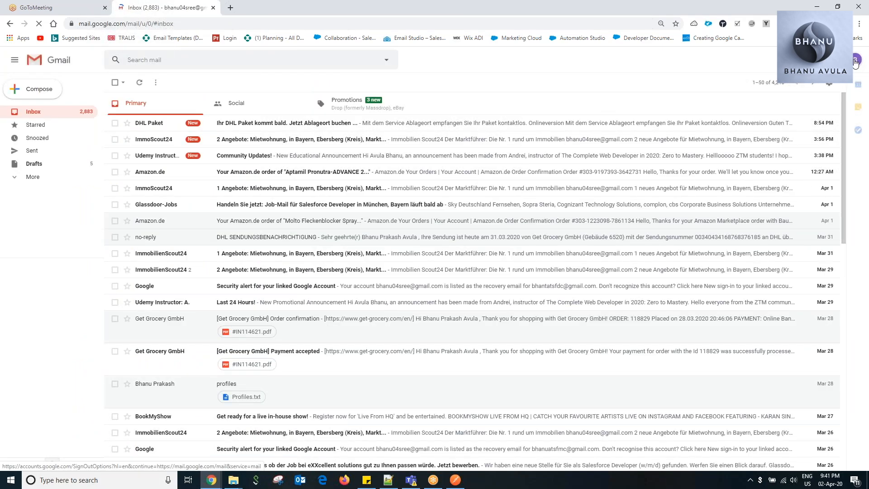
{"action": "left_click", "coordinate": [856, 60]}
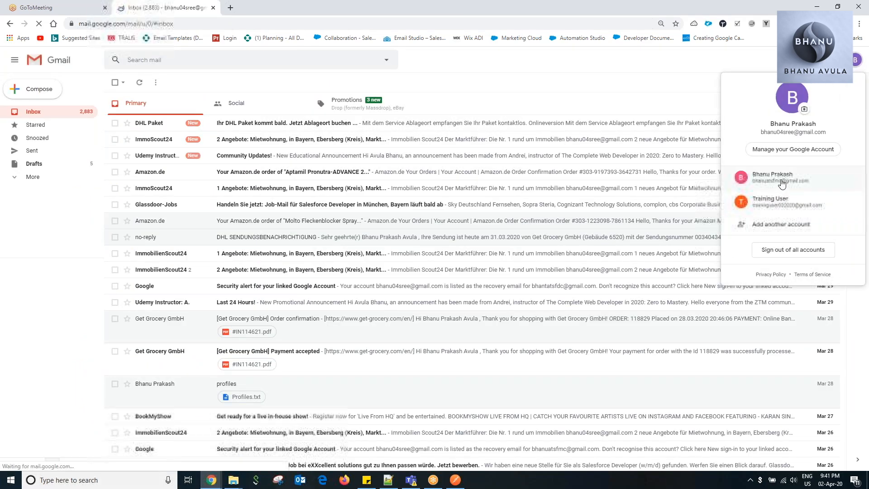
{"action": "left_click", "coordinate": [781, 178]}
{"action": "left_click", "coordinate": [212, 7]}
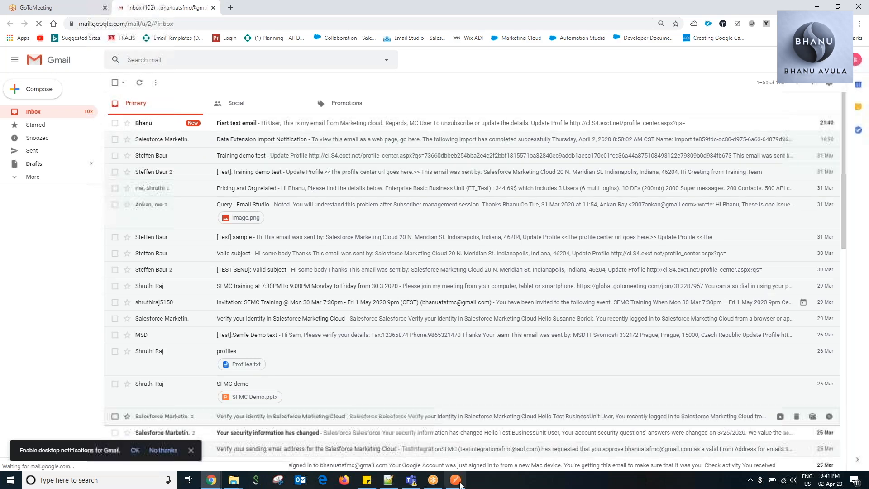
Check the From details in the Notepad++ JSON, and open the received "Fisrt text email" message in the Gmail inbox.
{"action": "left_click", "coordinate": [392, 484]}
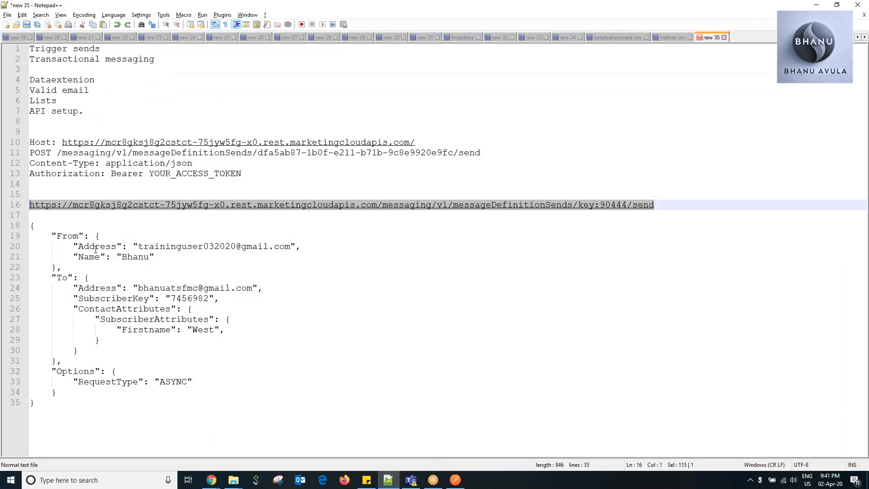
{"action": "left_click", "coordinate": [93, 260]}
{"action": "key", "text": "alt+Tab"}
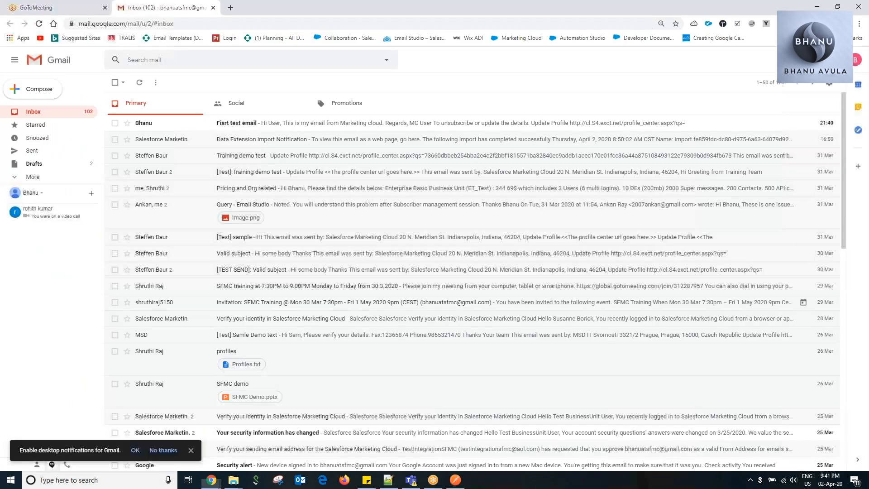
{"action": "left_click", "coordinate": [144, 125]}
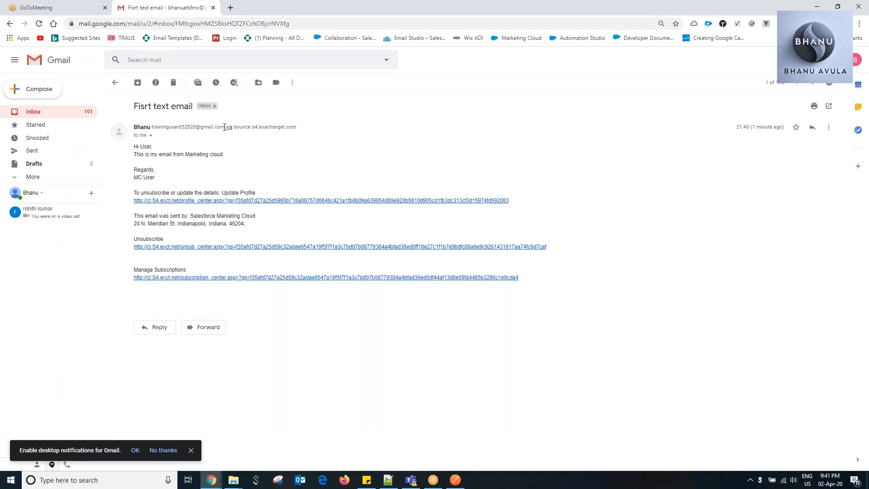
Examine the sender address and the "via" domain in the "Fisrt text email" message header, going back through the inbox once.
{"action": "left_click_drag", "start_coordinate": [212, 127], "coordinate": [154, 130]}
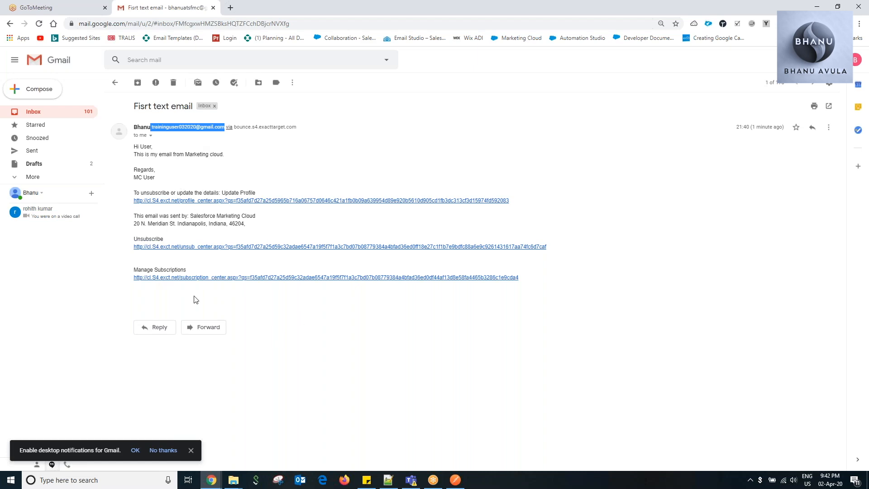
{"action": "left_click", "coordinate": [33, 111]}
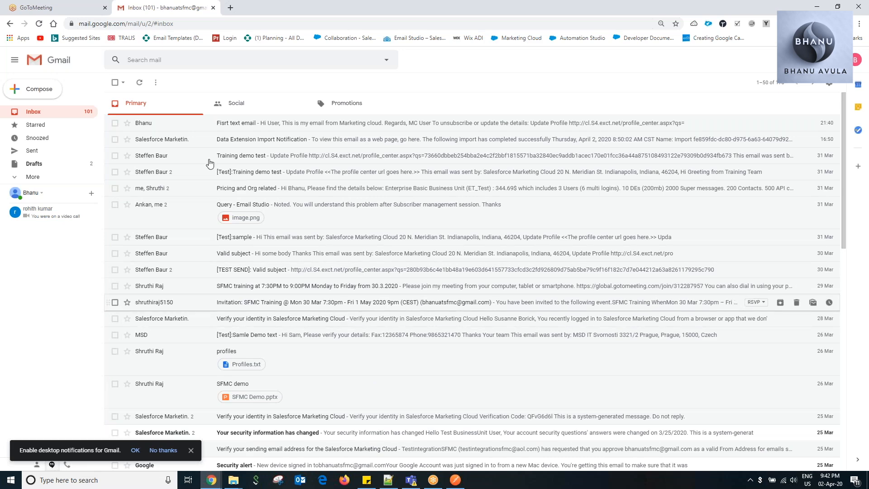
{"action": "left_click", "coordinate": [223, 122]}
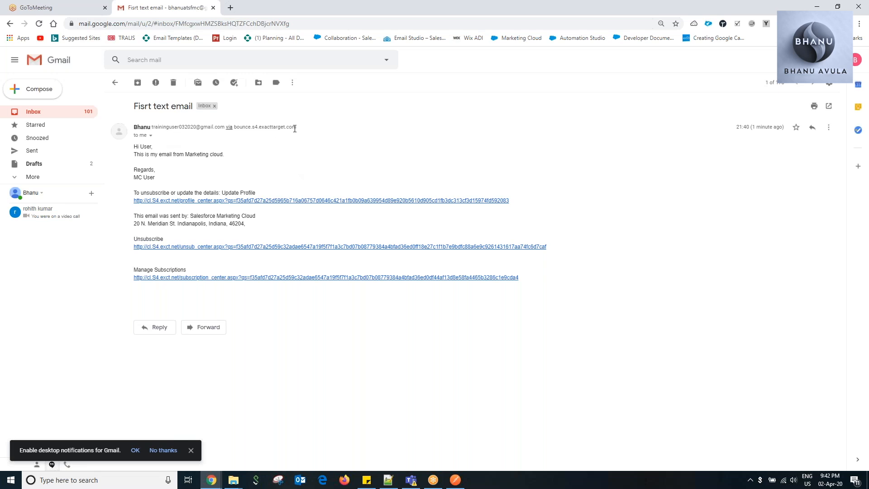
{"action": "left_click_drag", "start_coordinate": [297, 126], "coordinate": [226, 128]}
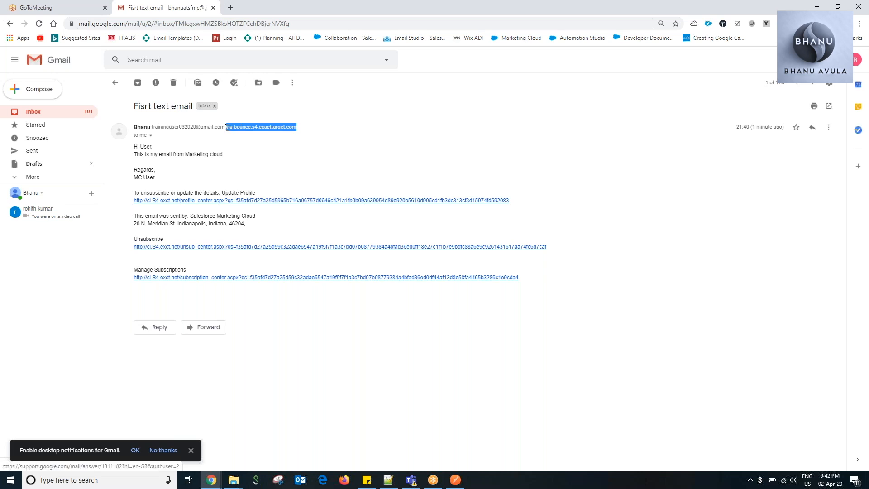
{"action": "left_click", "coordinate": [260, 171]}
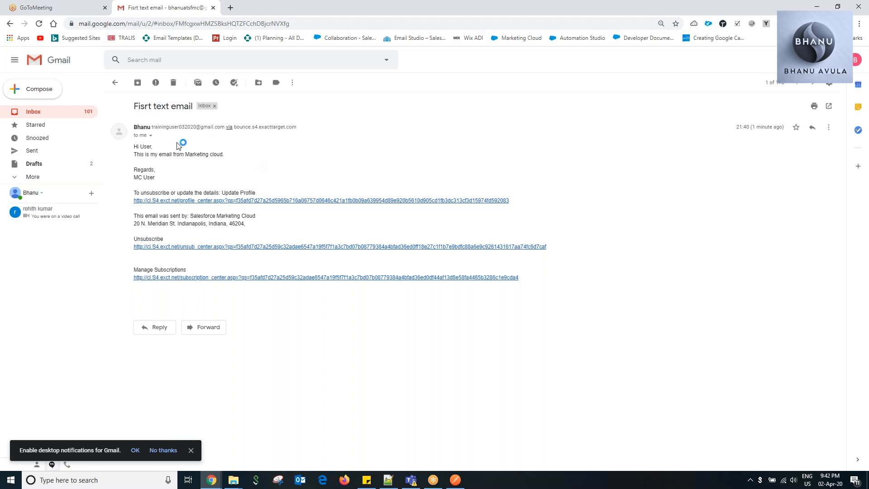
Check the From details in the Notepad++ JSON again, return Gmail to the inbox and view the request in Postman.
{"action": "left_click", "coordinate": [388, 480]}
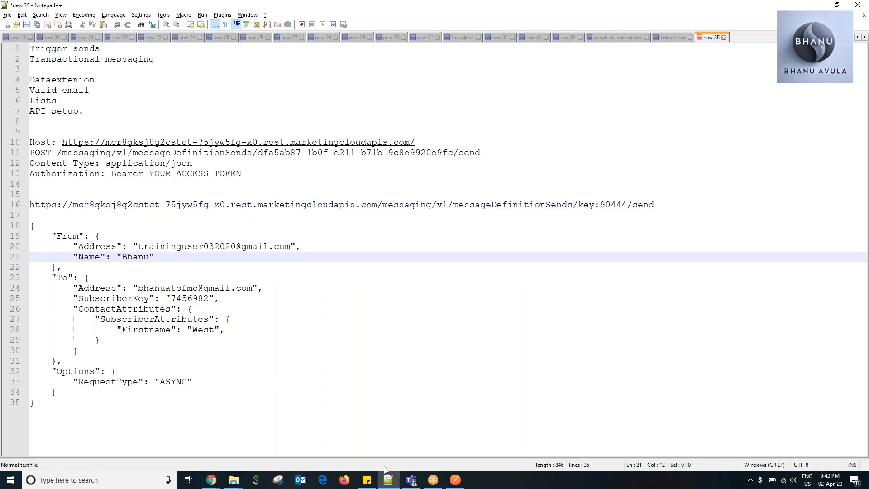
{"action": "left_click", "coordinate": [391, 483]}
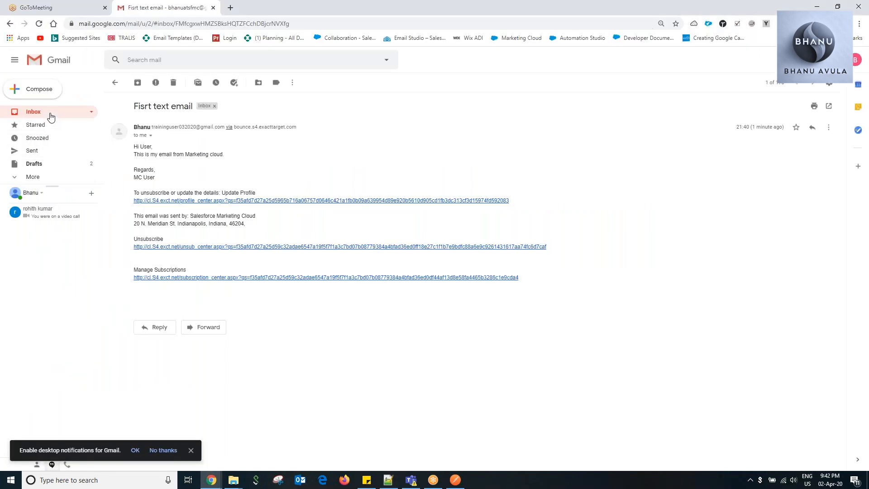
{"action": "left_click", "coordinate": [51, 114]}
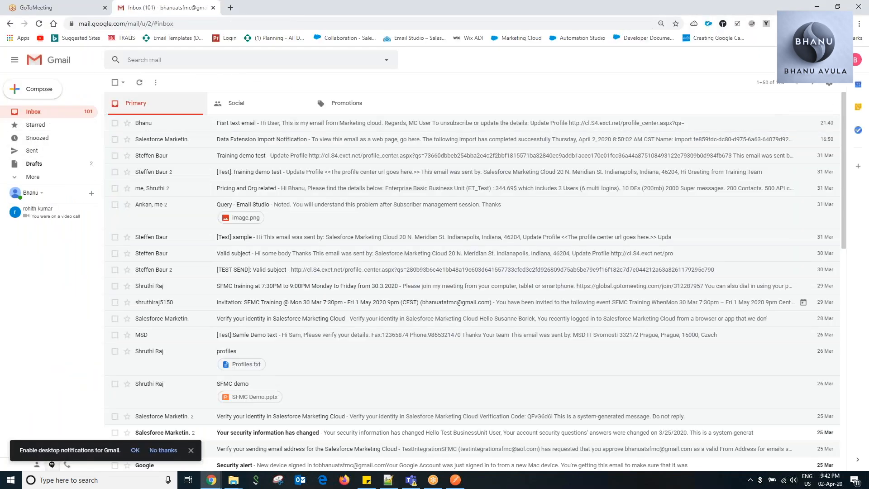
{"action": "left_click", "coordinate": [433, 481]}
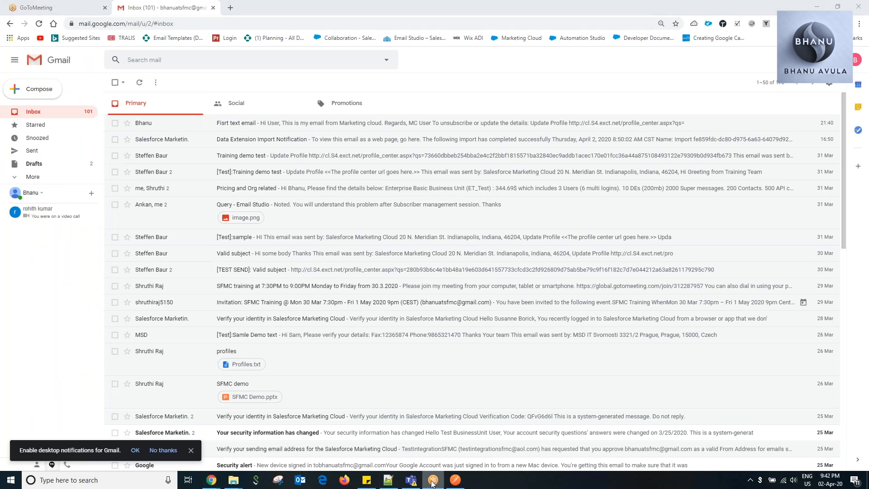
{"action": "left_click", "coordinate": [453, 483]}
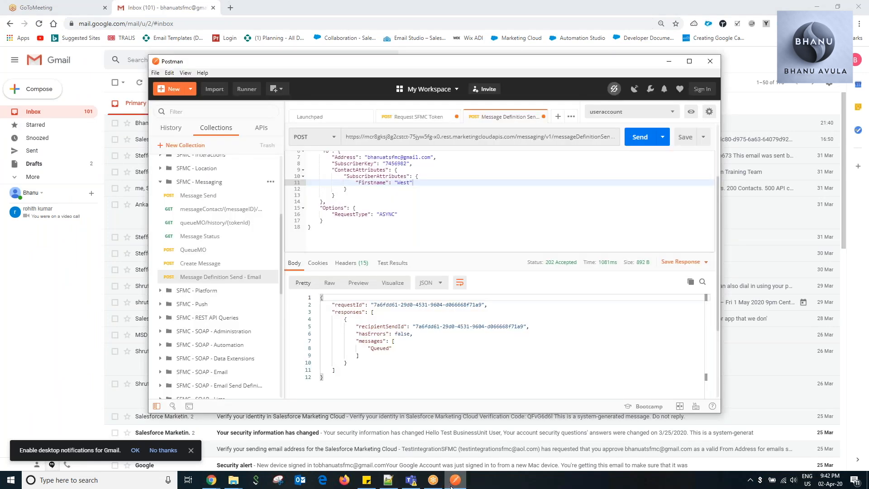
{"action": "left_click", "coordinate": [452, 483]}
Switch to the Marketing Cloud window and reopen the My Trainings folder under Triggered Sends.
{"action": "mouse_move", "coordinate": [212, 480]}
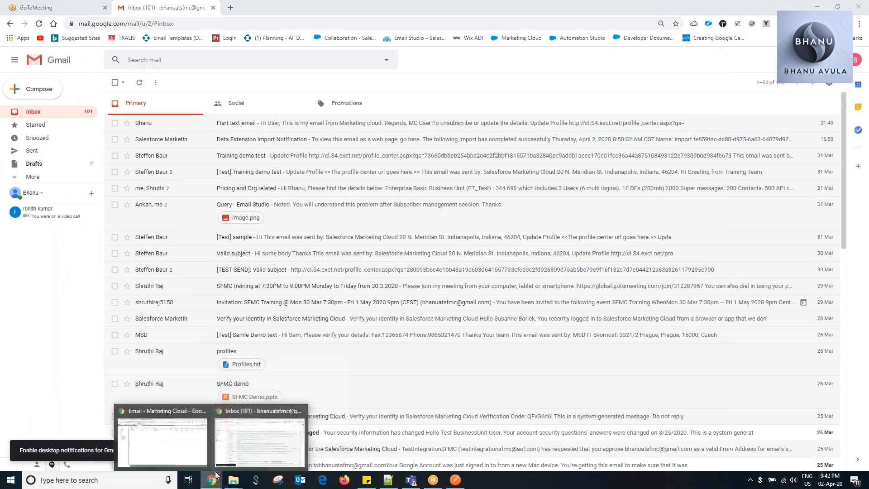
{"action": "left_click", "coordinate": [172, 443]}
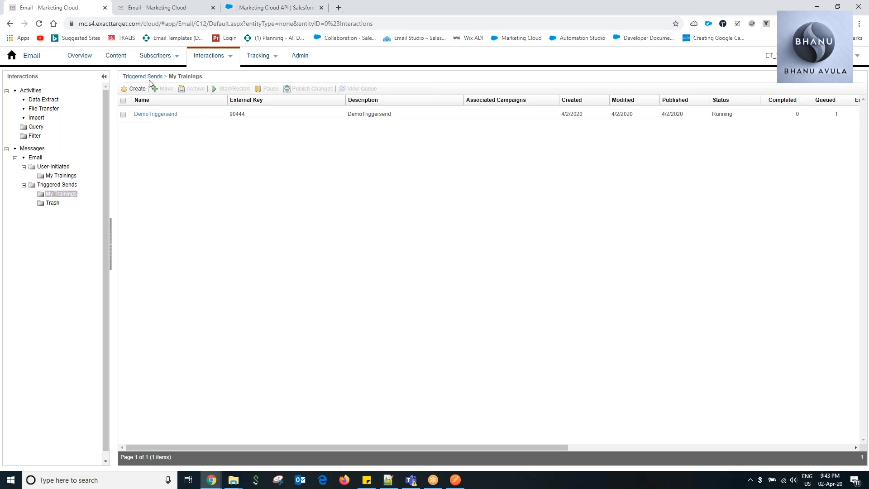
{"action": "mouse_move", "coordinate": [217, 57]}
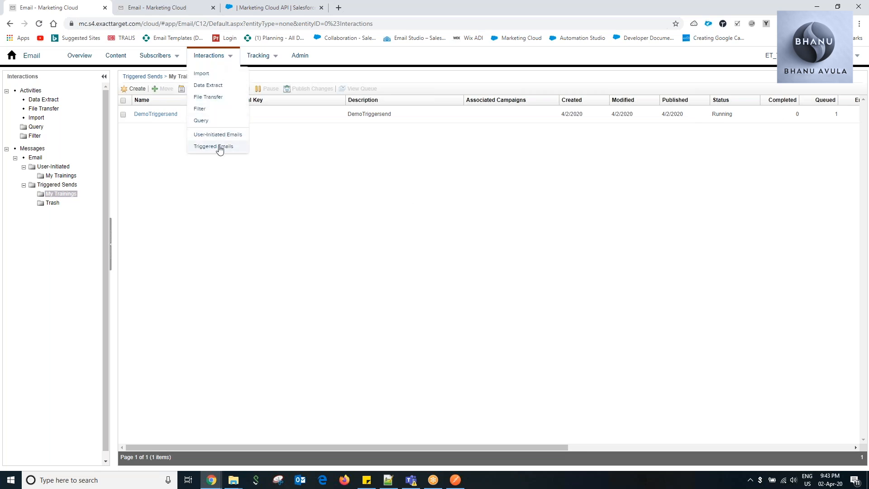
{"action": "left_click", "coordinate": [64, 186]}
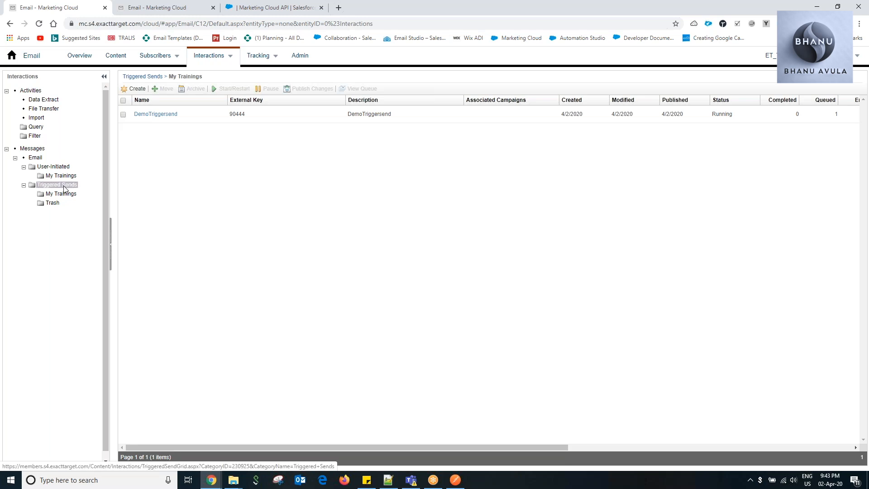
{"action": "left_click", "coordinate": [64, 194]}
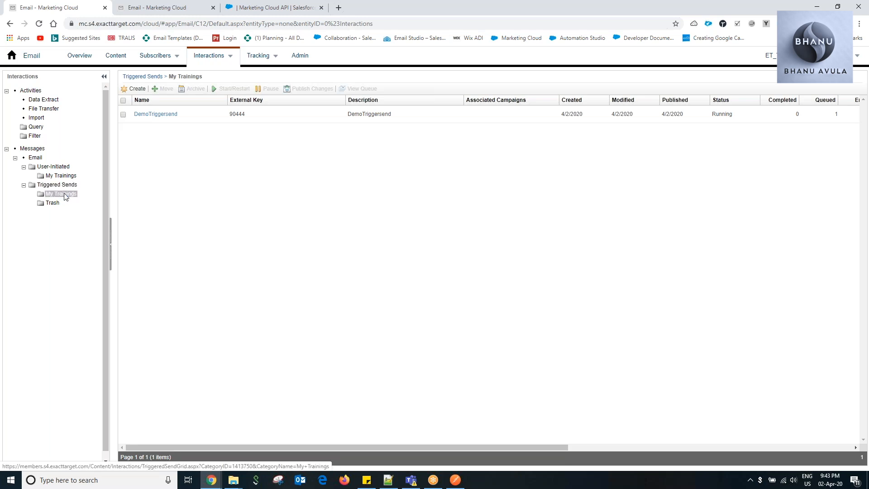
Reload Email Studio, open Triggered Emails and check the Completed and Queued columns for DemoTriggersend in My Trainings.
{"action": "mouse_move", "coordinate": [226, 53]}
{"action": "left_click", "coordinate": [218, 147]}
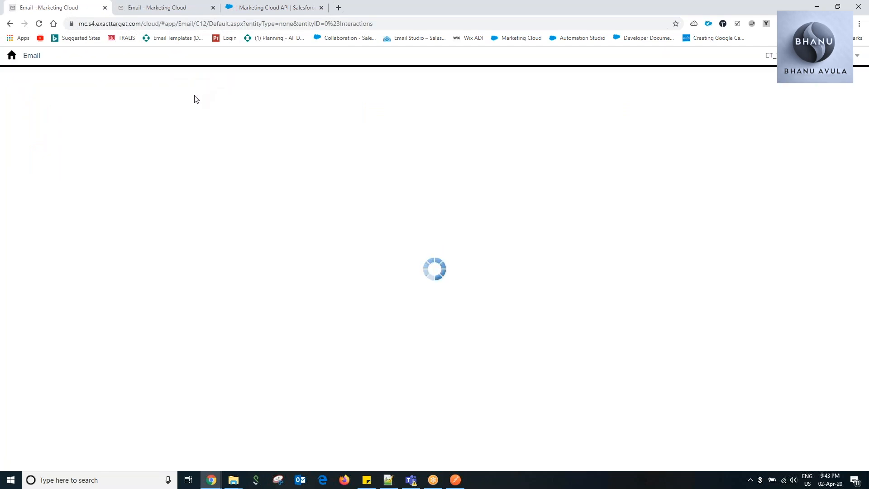
{"action": "mouse_move", "coordinate": [217, 59]}
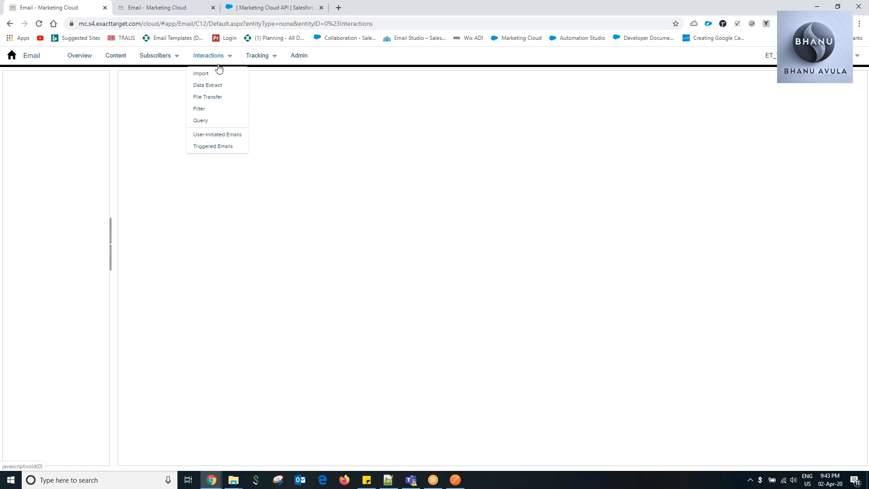
{"action": "left_click", "coordinate": [215, 146]}
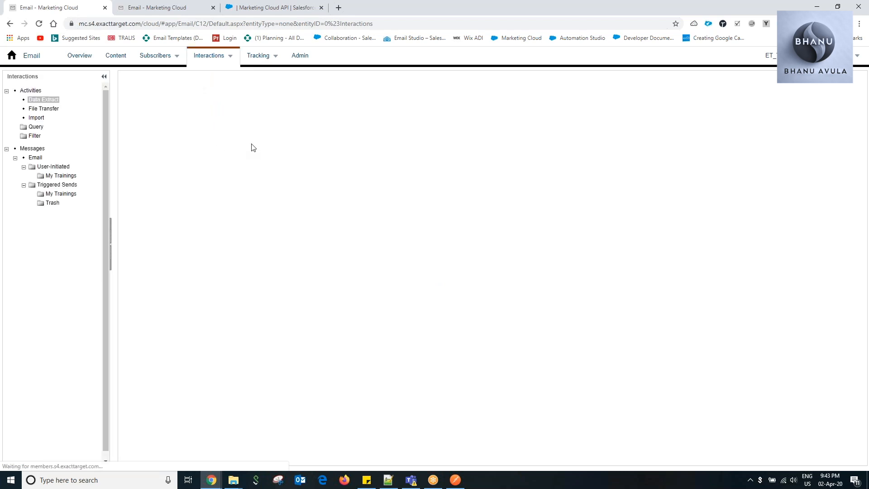
{"action": "left_click", "coordinate": [71, 196]}
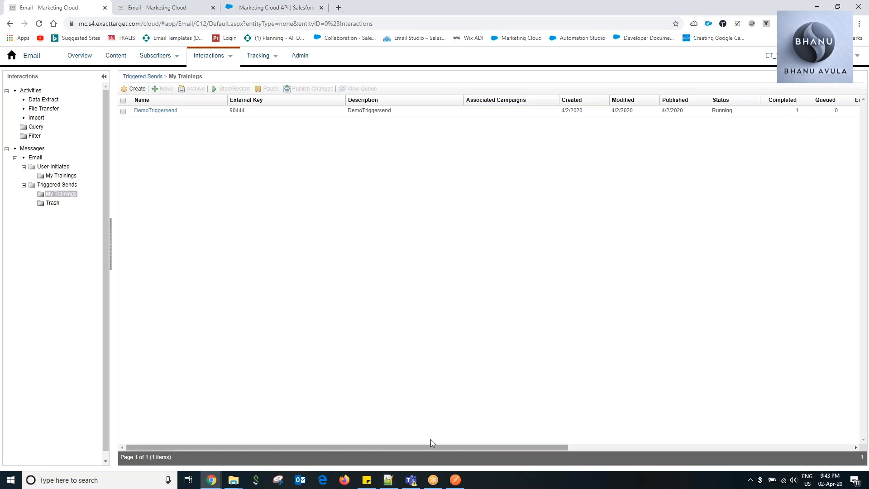
{"action": "left_click_drag", "start_coordinate": [425, 447], "coordinate": [327, 439]}
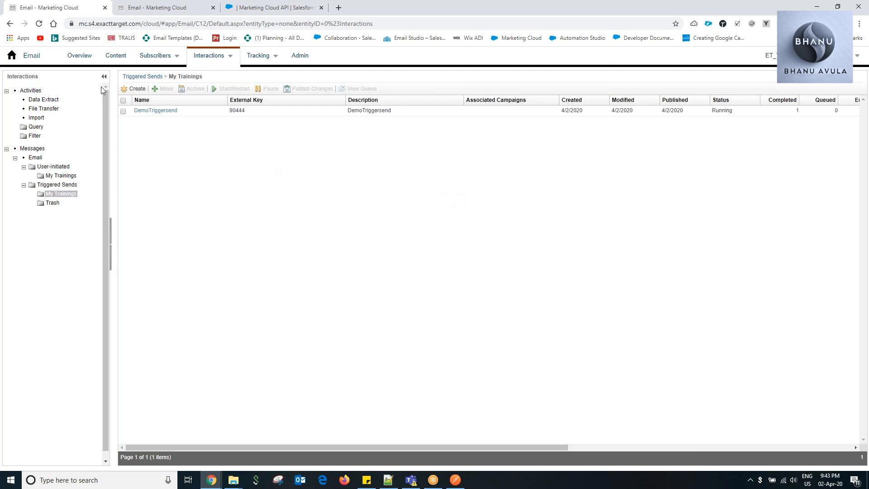
View the TriggersendList subscribers, reopen the "Fisrt text email" message in Gmail, and minimize the Gmail window.
{"action": "left_click", "coordinate": [178, 12]}
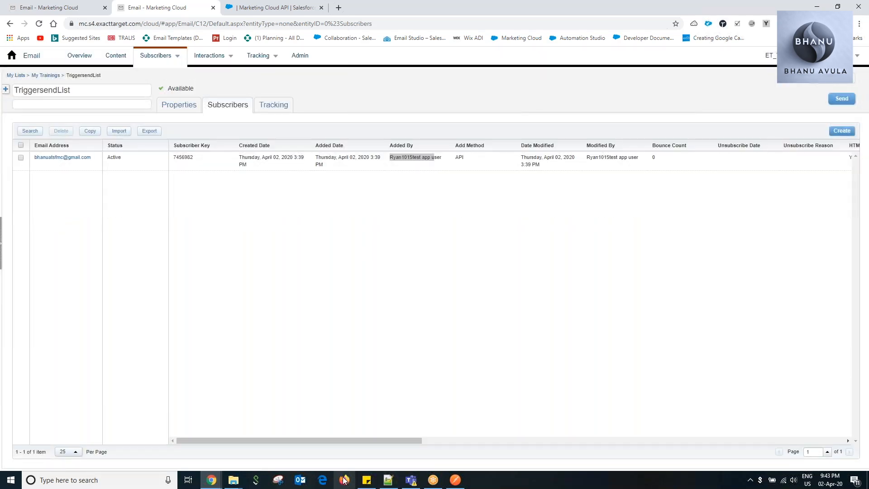
{"action": "mouse_move", "coordinate": [206, 485]}
{"action": "left_click", "coordinate": [240, 460]}
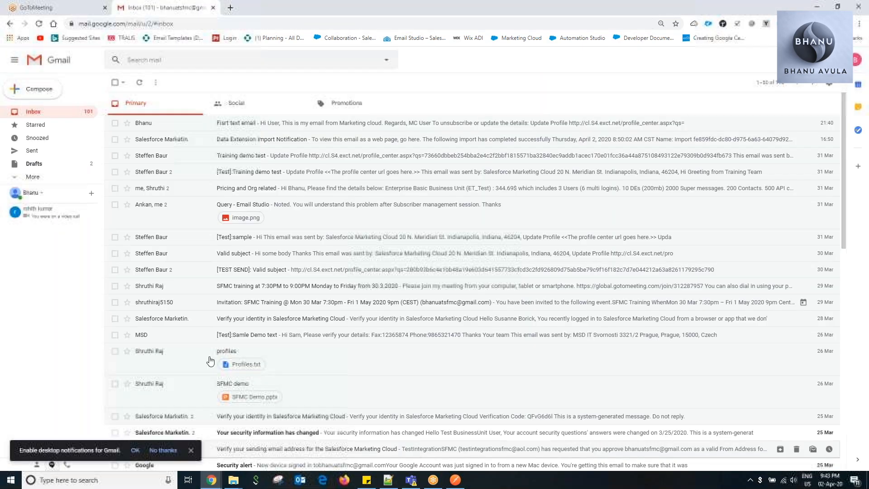
{"action": "left_click", "coordinate": [251, 121]}
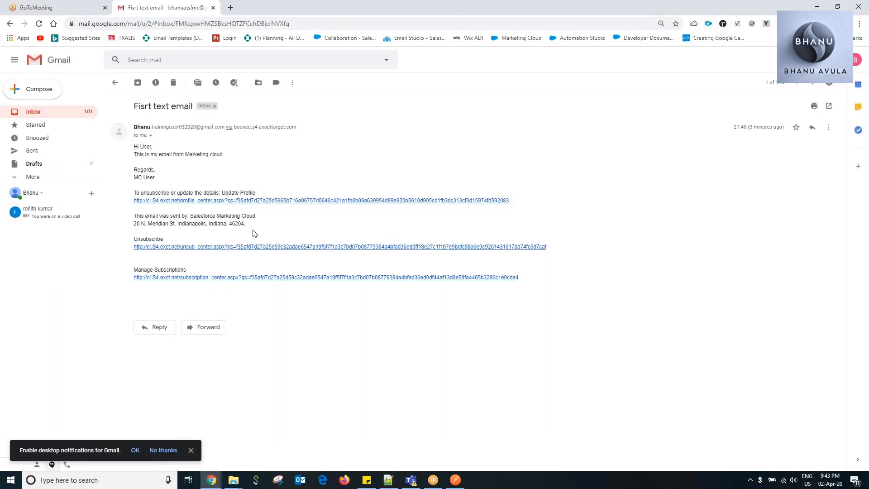
{"action": "left_click", "coordinate": [817, 8]}
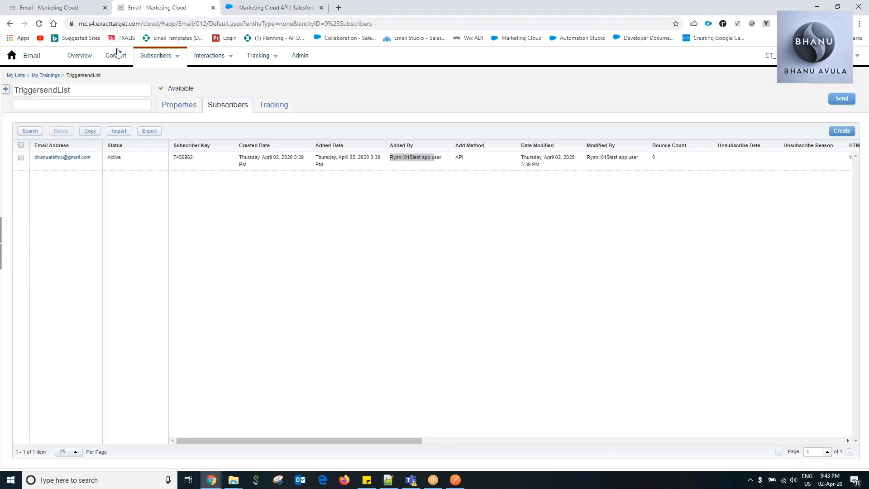
Open Content Builder in the second Marketing Cloud tab and edit the Firstextemail_CAK email from the My Trainings folder.
{"action": "left_click", "coordinate": [44, 8]}
{"action": "left_click", "coordinate": [149, 7]}
{"action": "left_click", "coordinate": [14, 56]}
{"action": "mouse_move", "coordinate": [344, 118]}
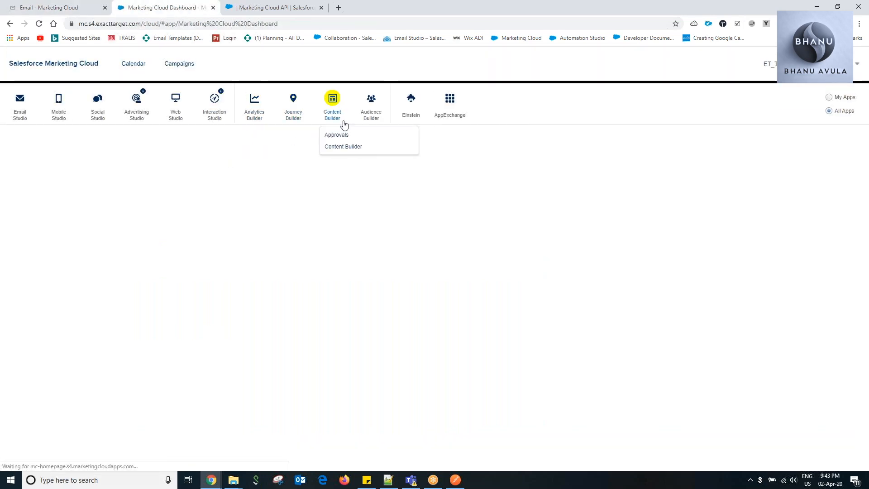
{"action": "left_click", "coordinate": [344, 147]}
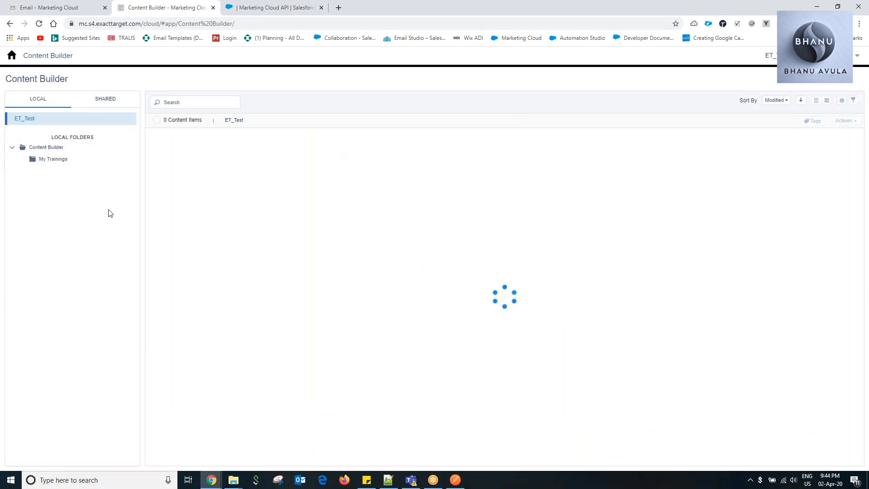
{"action": "left_click", "coordinate": [53, 159]}
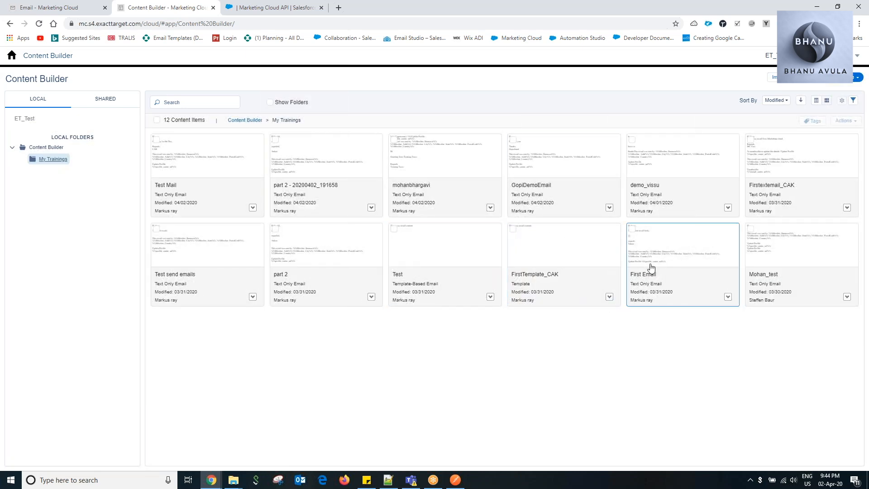
{"action": "left_click", "coordinate": [848, 209]}
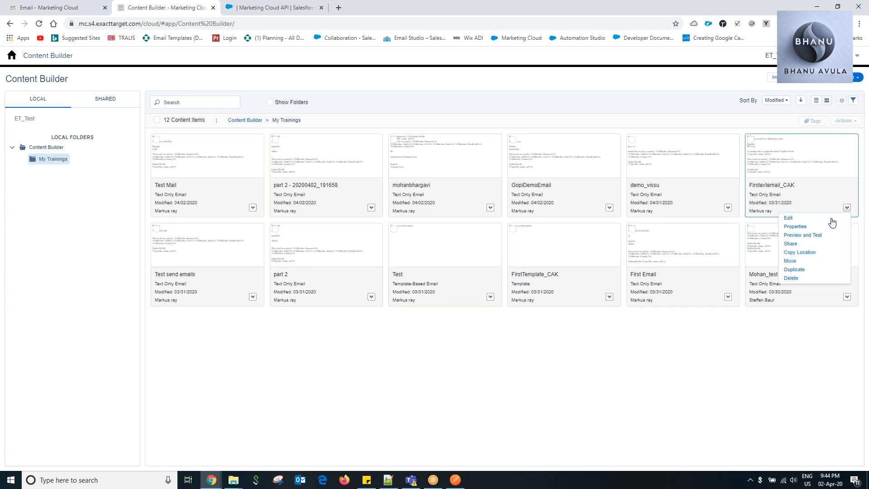
{"action": "left_click", "coordinate": [817, 223]}
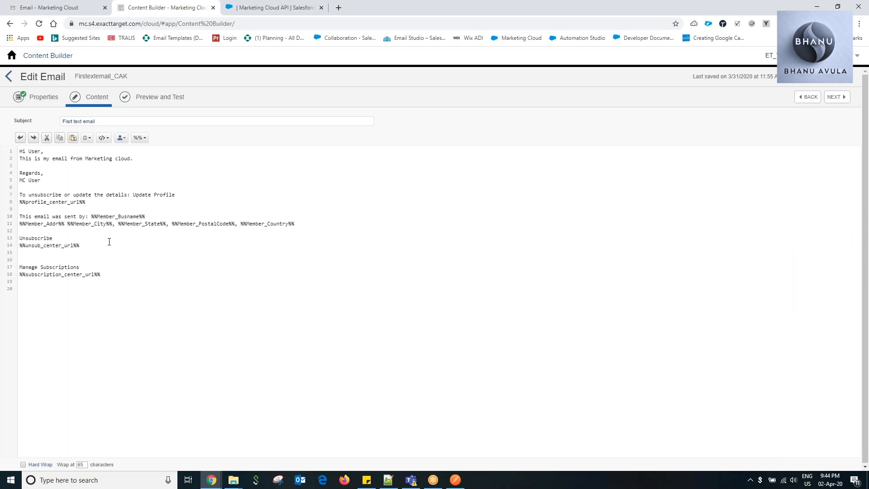
Return to the triggered sends, pause DemoTriggersend and publish its changes.
{"action": "left_click", "coordinate": [73, 8]}
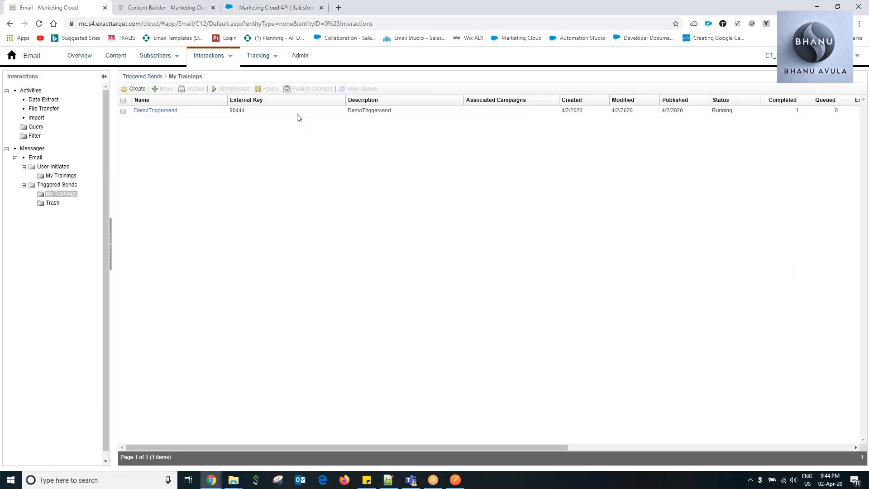
{"action": "left_click", "coordinate": [123, 111]}
{"action": "left_click", "coordinate": [270, 89]}
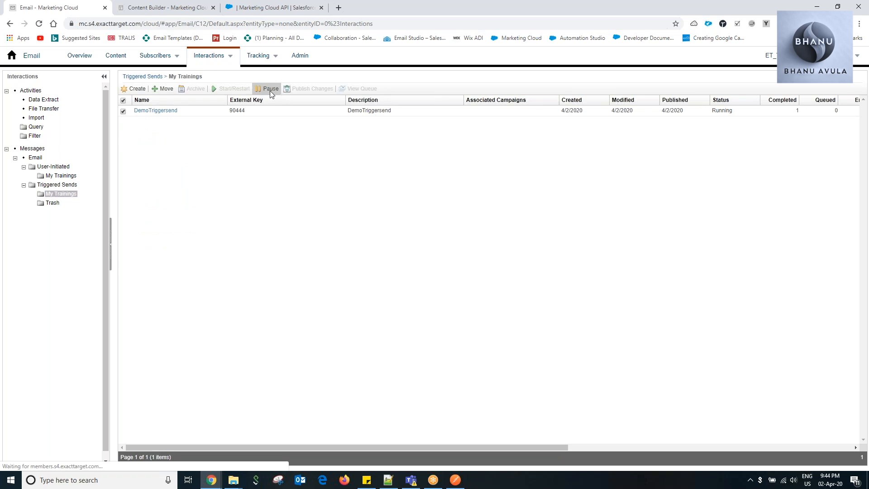
{"action": "left_click", "coordinate": [123, 129]}
{"action": "left_click", "coordinate": [322, 91]}
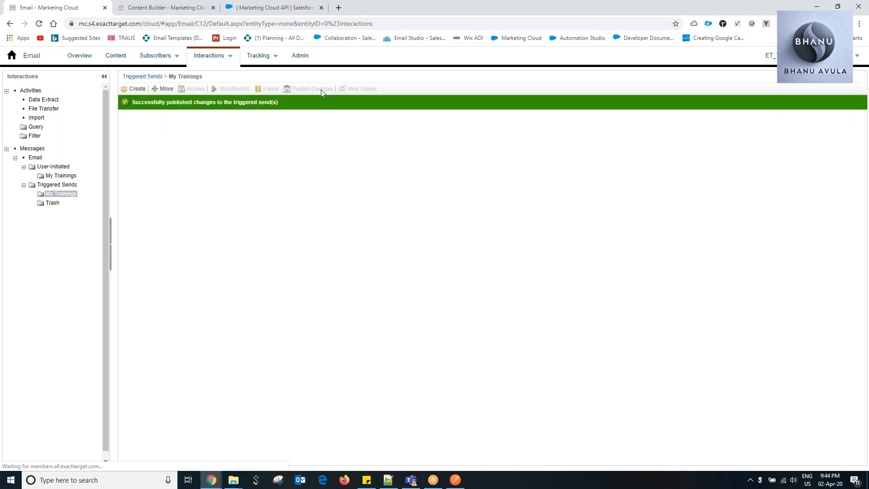
Restart the DemoTriggersend triggered send and open the Trash folder under Triggered Sends.
{"action": "left_click", "coordinate": [123, 126]}
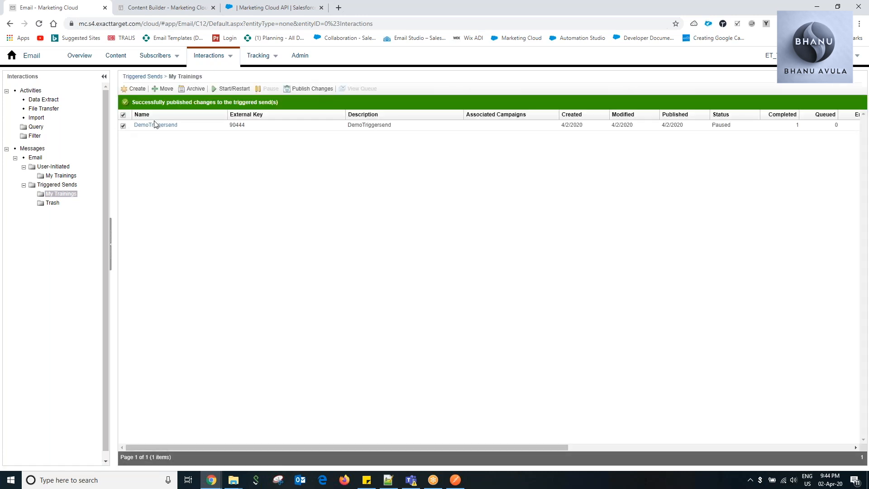
{"action": "left_click", "coordinate": [224, 90]}
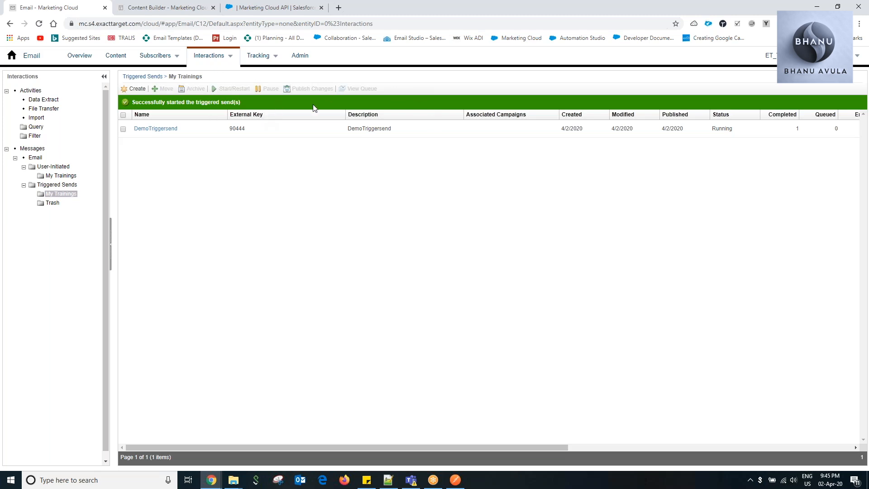
{"action": "left_click", "coordinate": [123, 129]}
{"action": "left_click", "coordinate": [51, 205]}
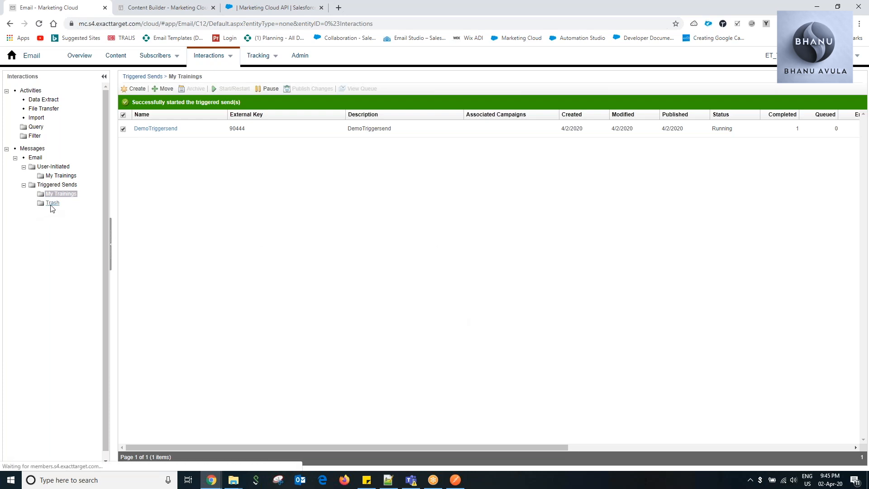
Rename the Trash folder under Triggered Sends to Archived.
{"action": "right_click", "coordinate": [51, 194]}
{"action": "left_click", "coordinate": [74, 242]}
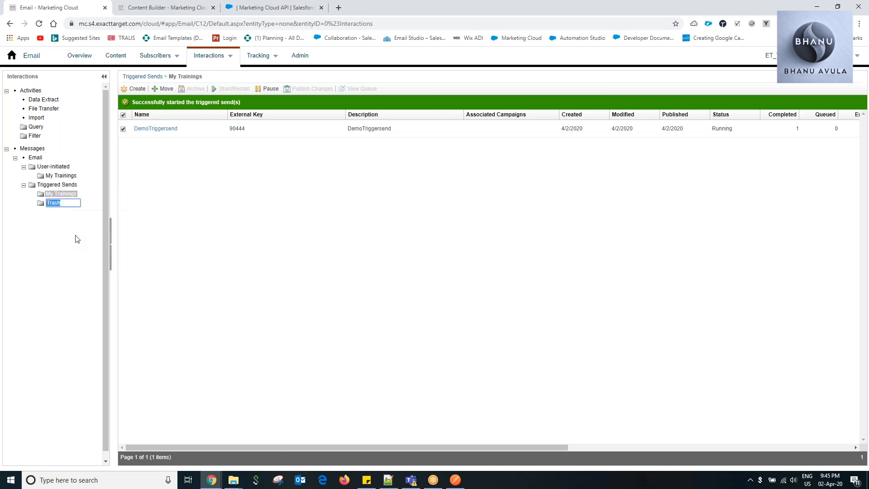
{"action": "type", "text": "Archived"}
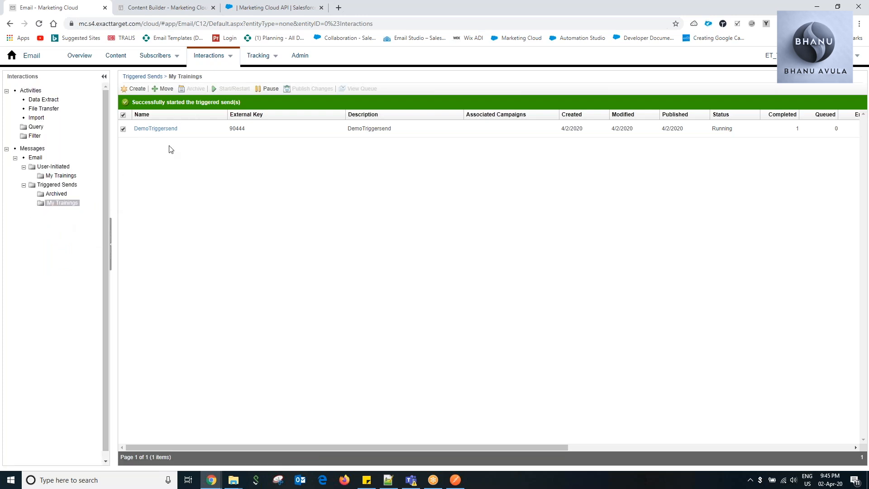
Pause the DemoTriggersend triggered send and archive it.
{"action": "left_click", "coordinate": [268, 88]}
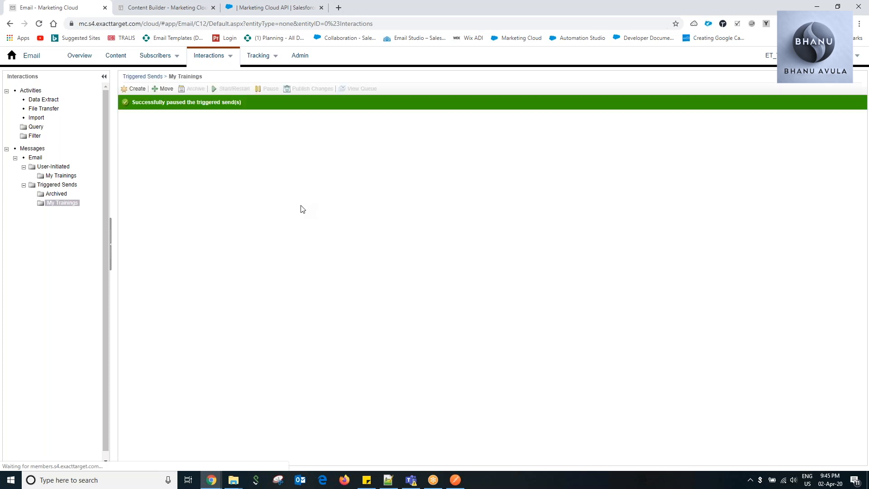
{"action": "left_click", "coordinate": [123, 130]}
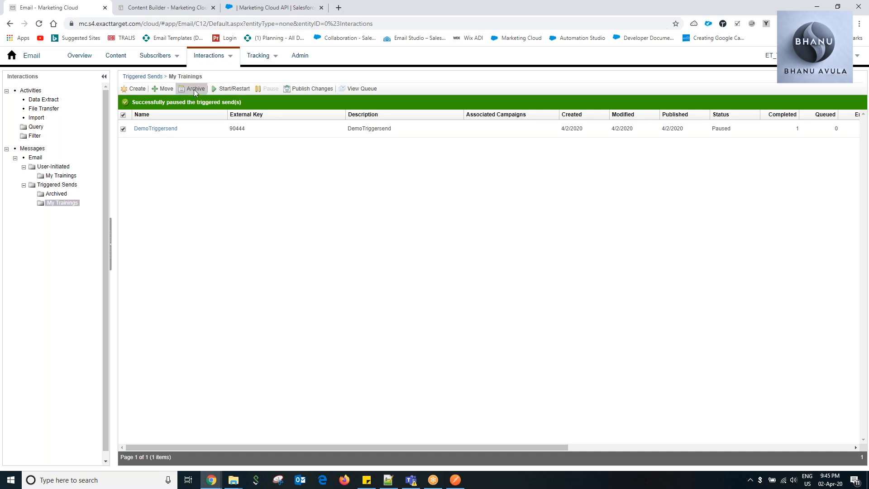
{"action": "left_click", "coordinate": [194, 89]}
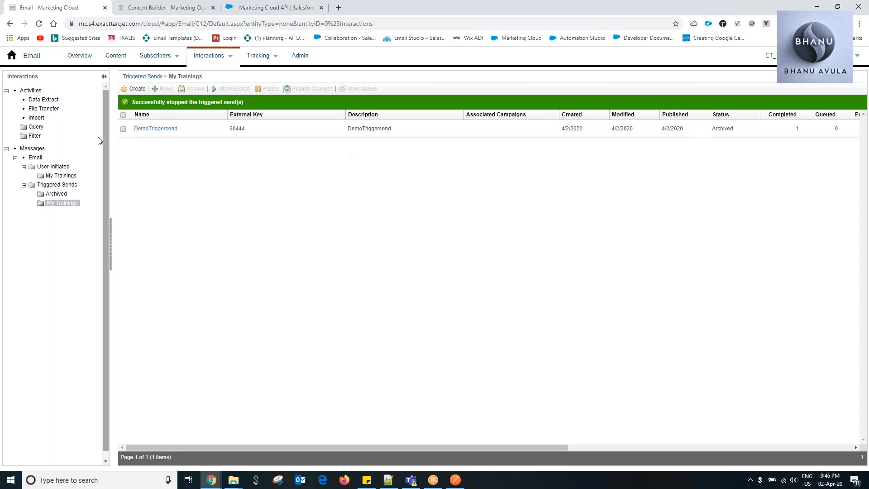
Move the archived DemoTriggersend triggered send from My Trainings into the Archived folder.
{"action": "left_click", "coordinate": [123, 130]}
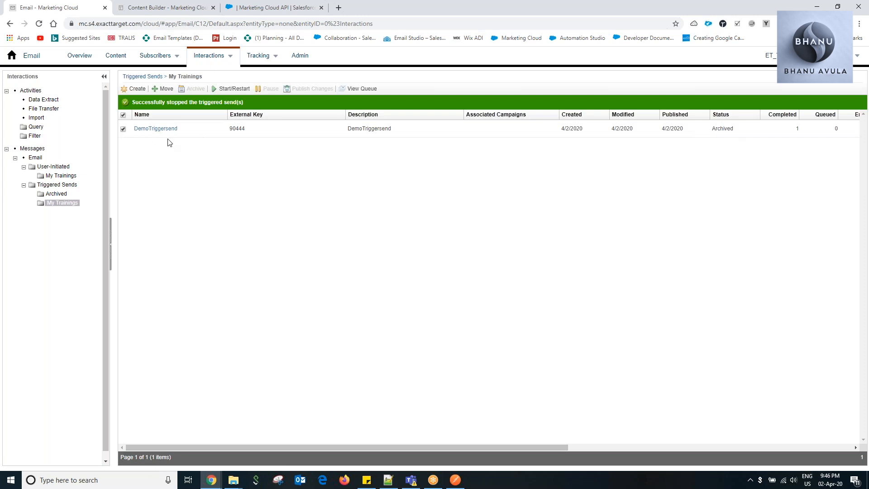
{"action": "left_click", "coordinate": [165, 90]}
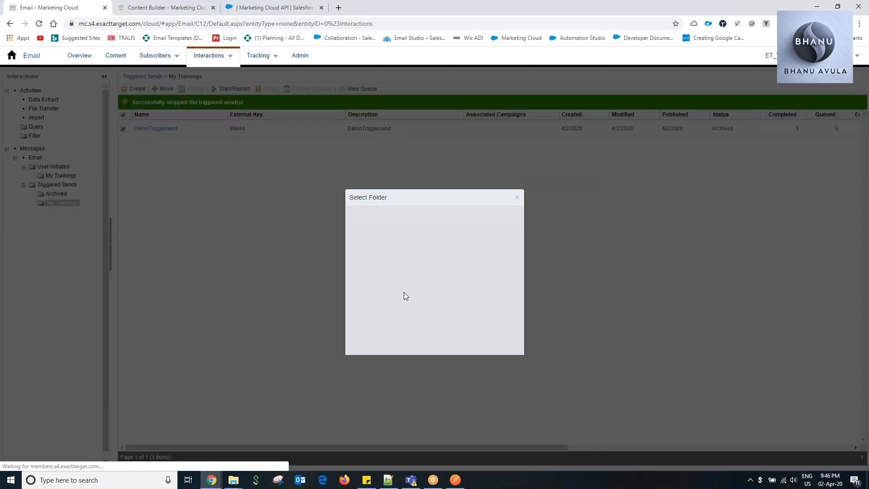
{"action": "left_click", "coordinate": [377, 235]}
{"action": "left_click", "coordinate": [474, 225]}
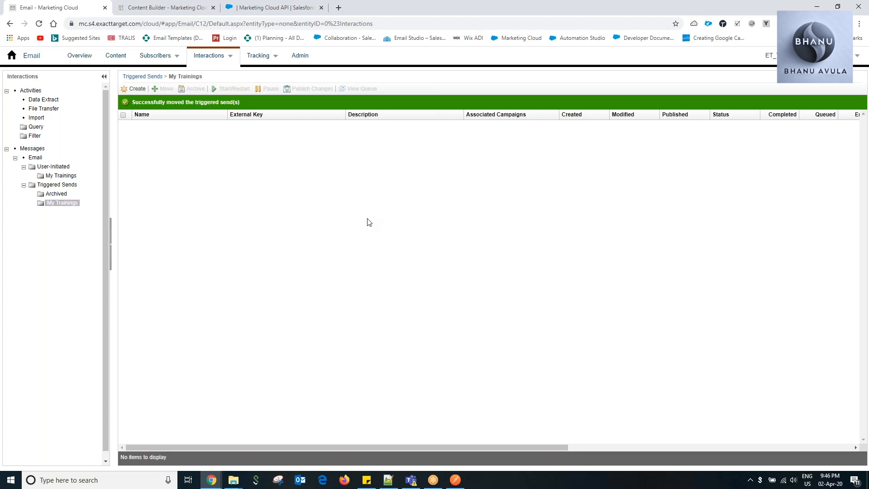
Switch to Notepad++ to review the data extension, valid email, lists and API setup prerequisites, and return to the browser.
{"action": "left_click", "coordinate": [388, 479]}
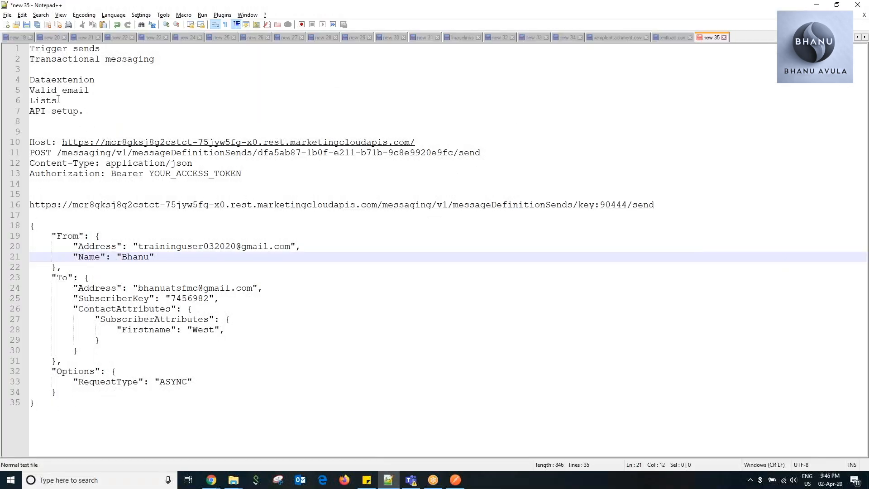
{"action": "left_click_drag", "start_coordinate": [90, 92], "coordinate": [30, 80]}
{"action": "left_click", "coordinate": [37, 98]}
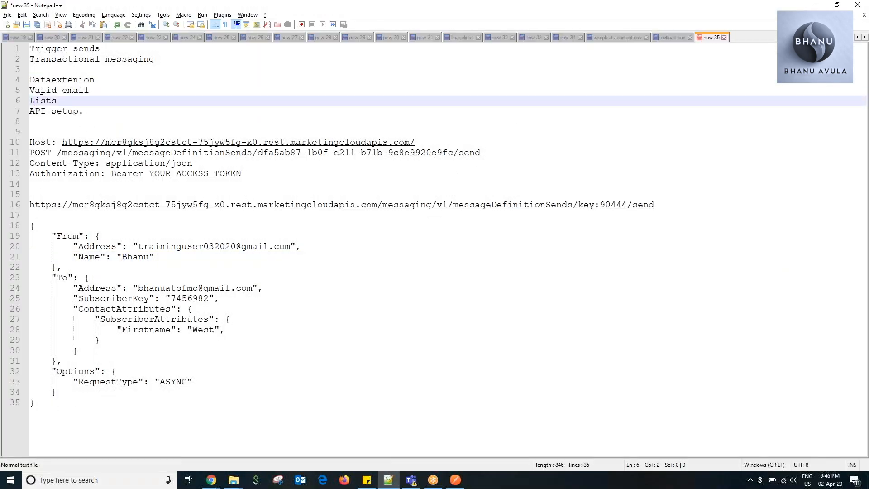
{"action": "key", "text": "alt+Tab"}
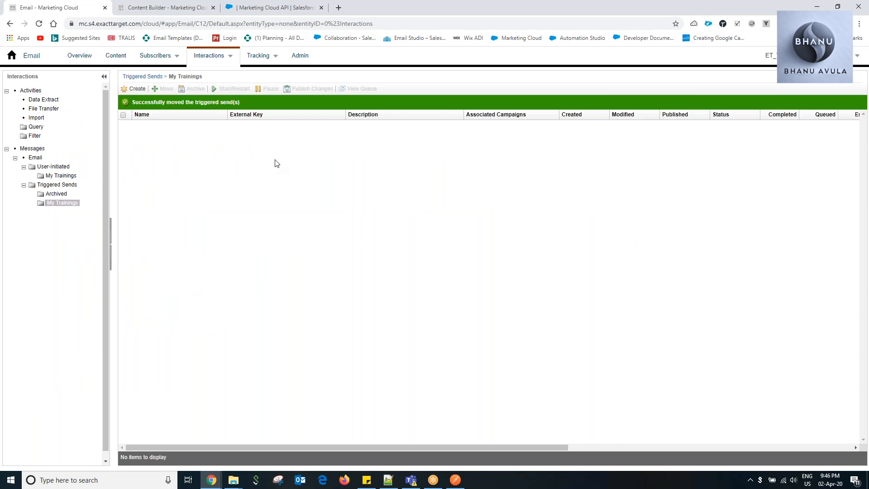
Switch to Postman and review the body and authorization settings of the Message Definition Send - Email request.
{"action": "left_click", "coordinate": [410, 478]}
{"action": "left_click", "coordinate": [434, 484]}
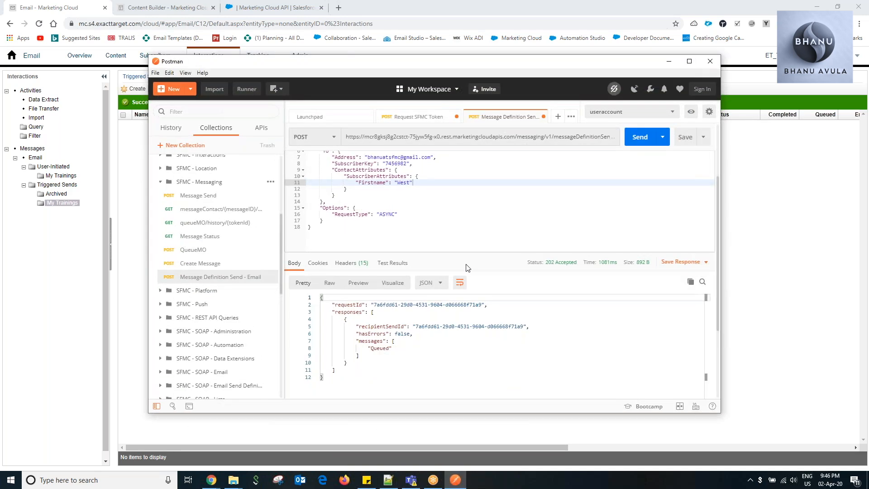
{"action": "scroll", "coordinate": [451, 253], "scroll_direction": "down", "scroll_amount": 2}
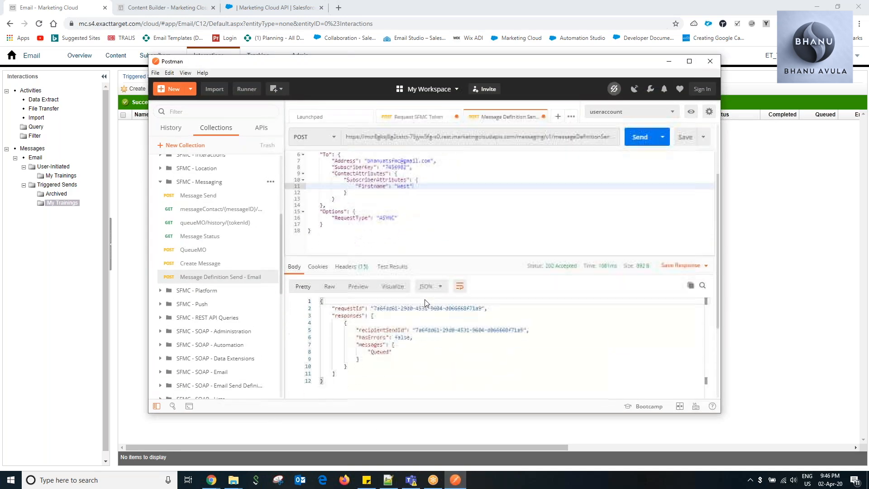
{"action": "scroll", "coordinate": [426, 300], "scroll_direction": "up", "scroll_amount": 2}
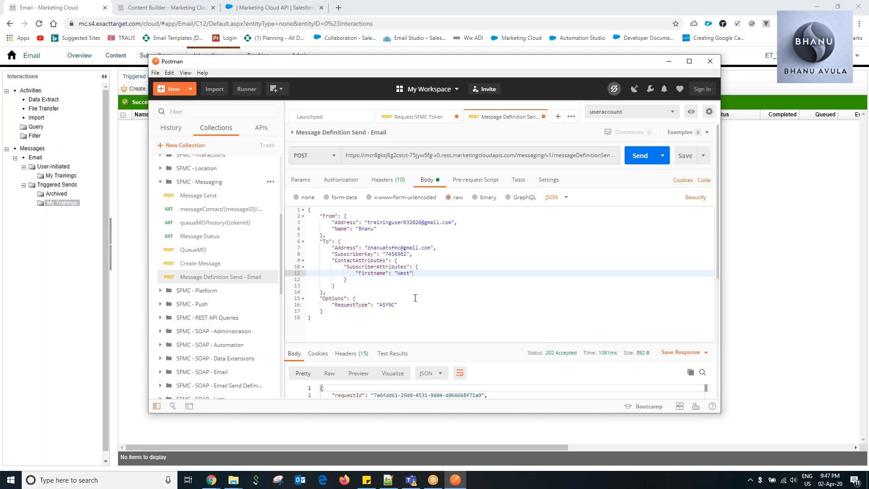
{"action": "left_click", "coordinate": [340, 180]}
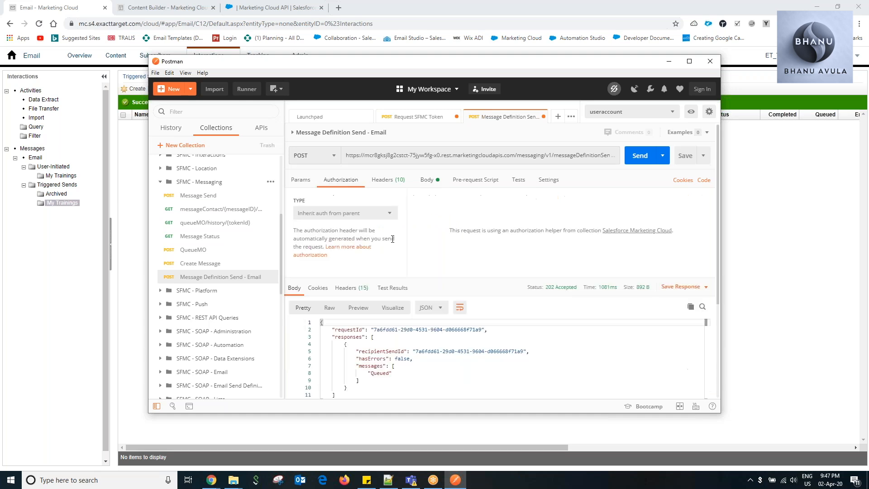
{"action": "left_click", "coordinate": [745, 172]}
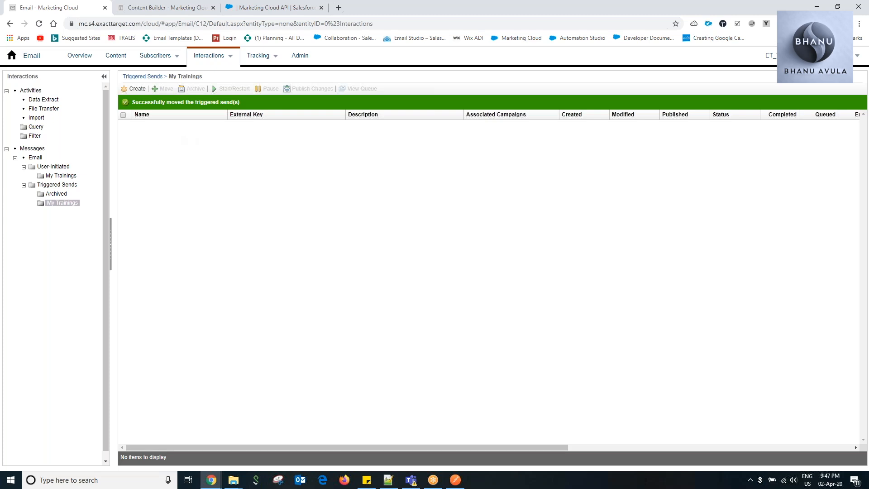
Open Marketing Cloud Setup and view the API integration details of the TrainingUser032020 installed package.
{"action": "left_click", "coordinate": [770, 56]}
{"action": "left_click", "coordinate": [781, 88]}
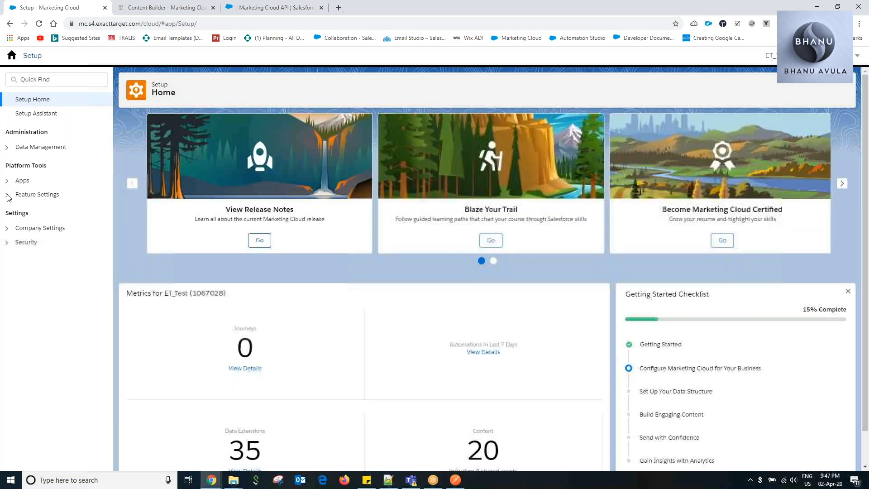
{"action": "left_click", "coordinate": [7, 180]}
{"action": "left_click", "coordinate": [51, 194]}
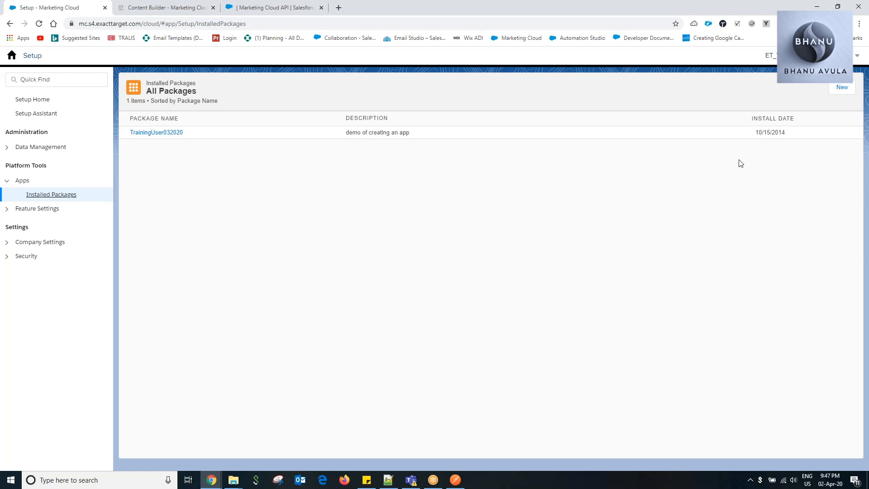
{"action": "left_click", "coordinate": [171, 138]}
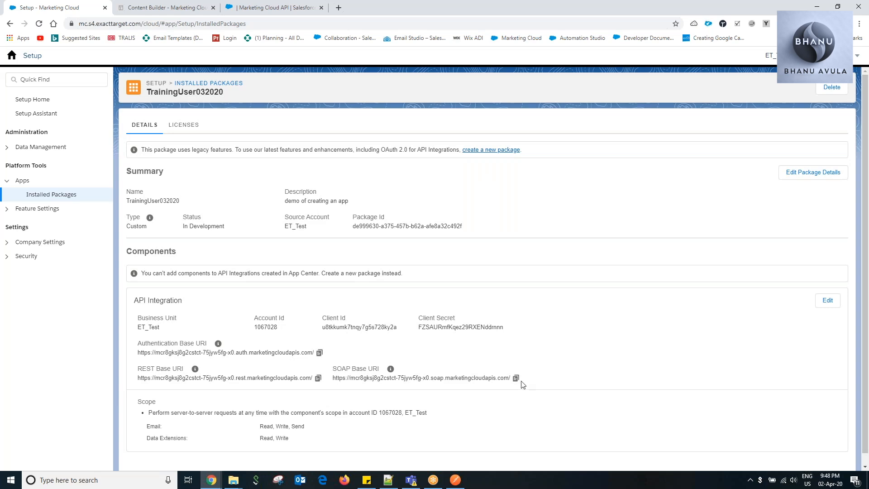
Return to the Marketing Cloud dashboard, look through the Salesforce Marketing Cloud request collection in Postman, and minimize Postman.
{"action": "left_click", "coordinate": [11, 58]}
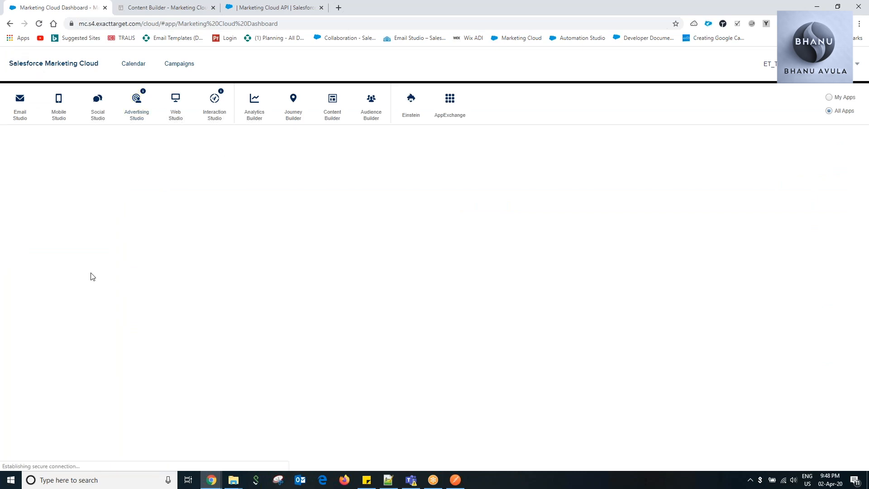
{"action": "left_click", "coordinate": [455, 480]}
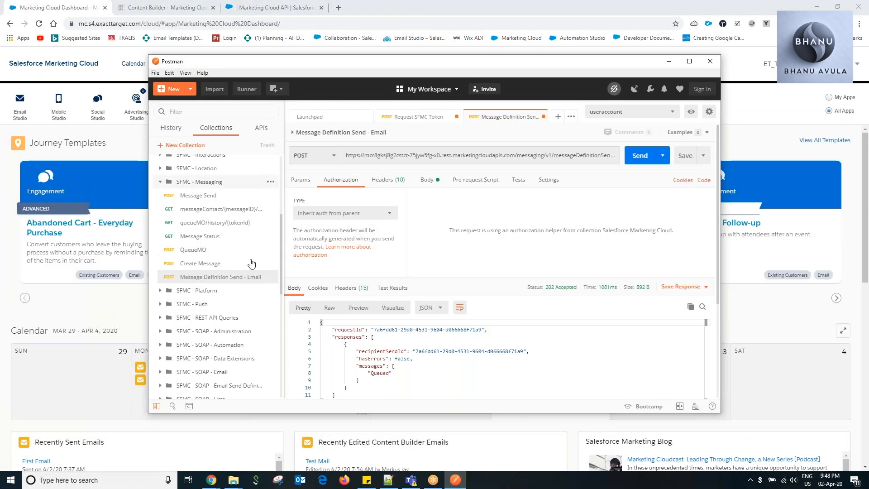
{"action": "scroll", "coordinate": [248, 276], "scroll_direction": "up", "scroll_amount": 3}
{"action": "scroll", "coordinate": [249, 278], "scroll_direction": "up", "scroll_amount": 2}
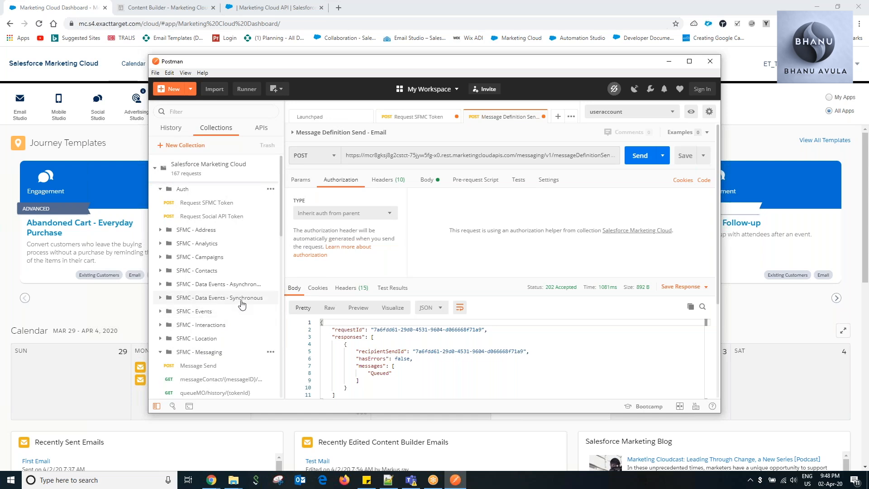
{"action": "left_click", "coordinate": [668, 62]}
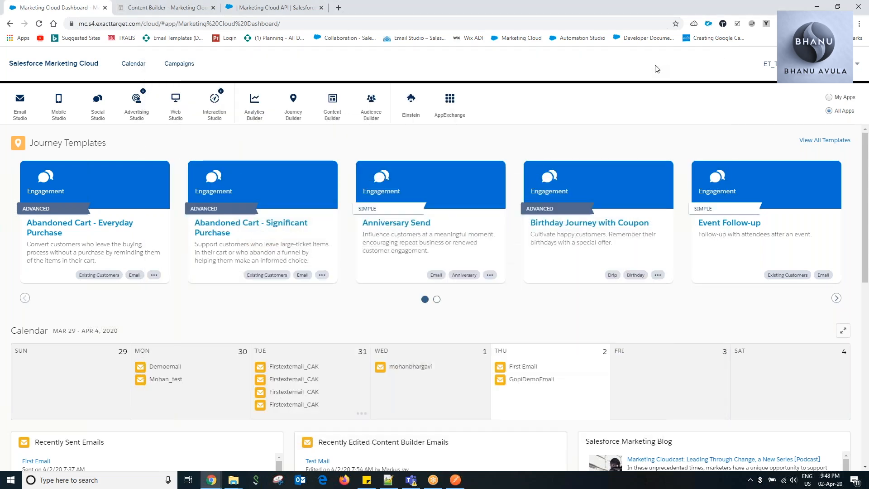